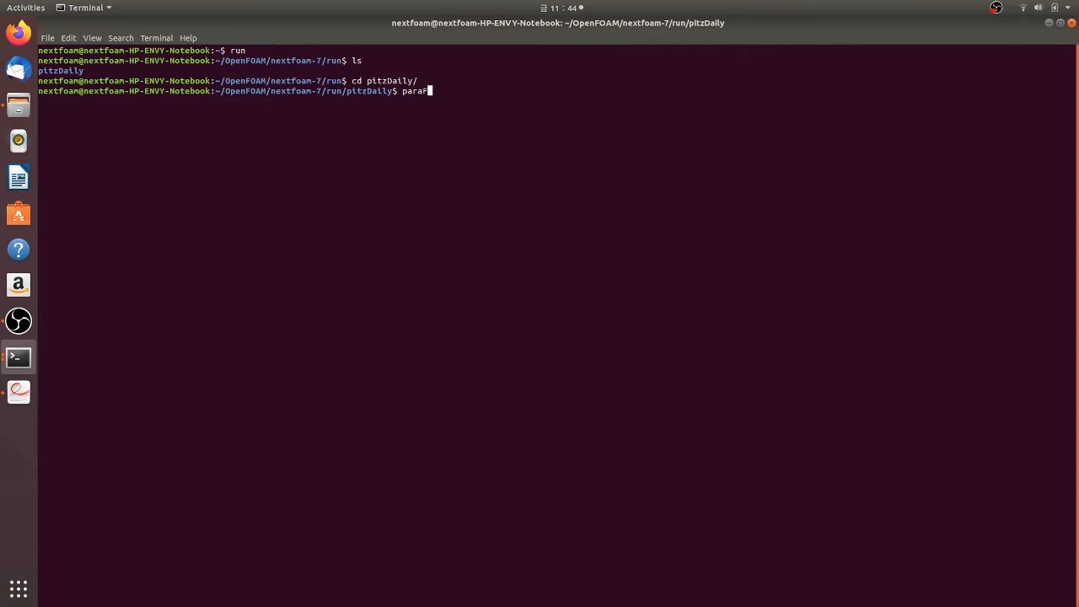
Launch paraFoam for the pitzDaily case, review its mesh parts and volume fields, and load it with the default selections
key(Return)
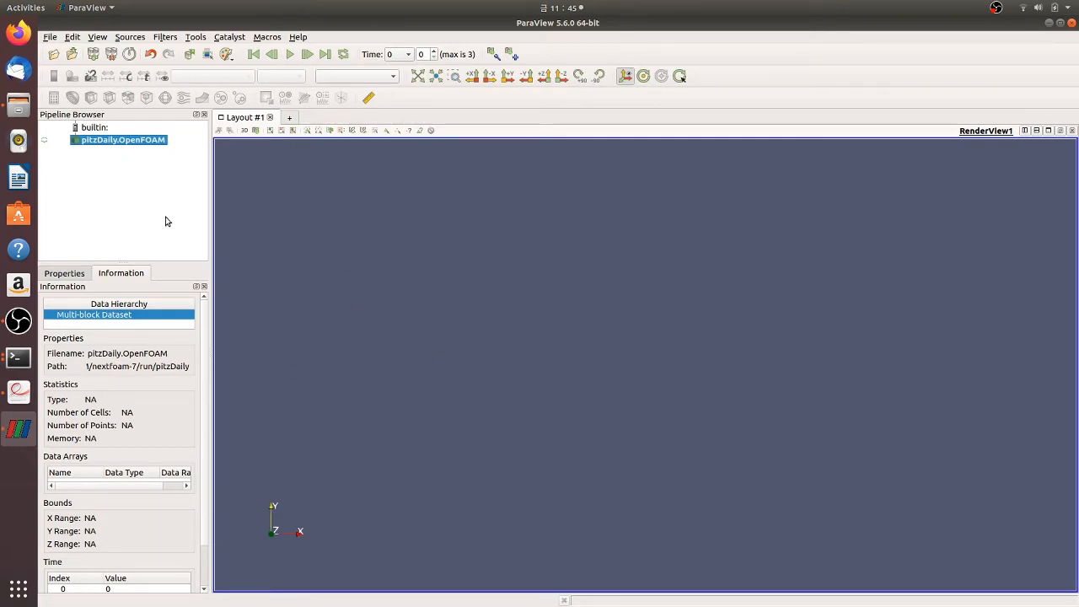
click(68, 275)
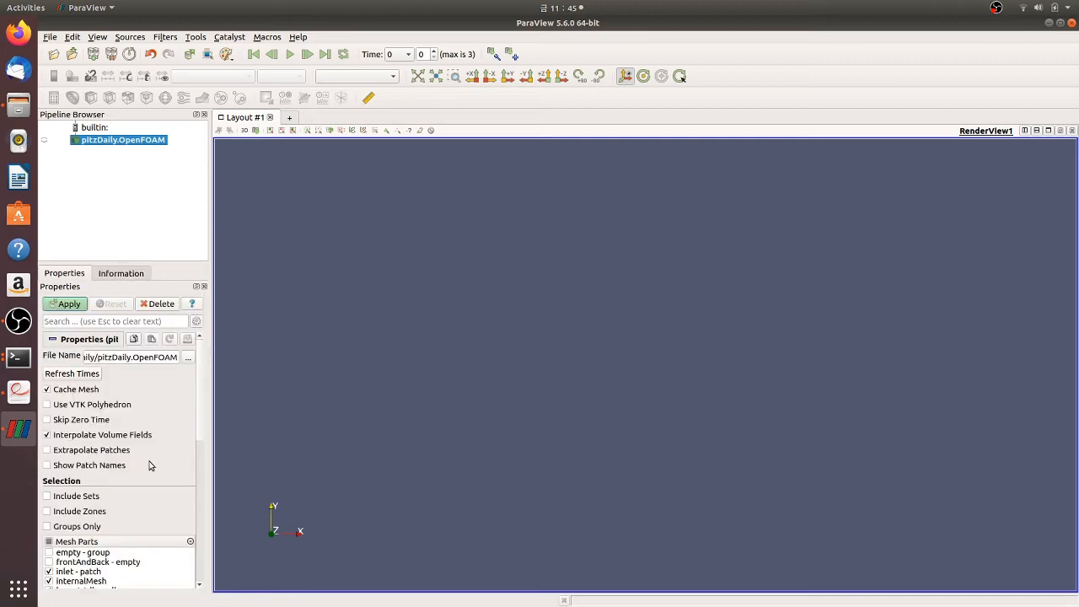
scroll(150, 463, down, 2)
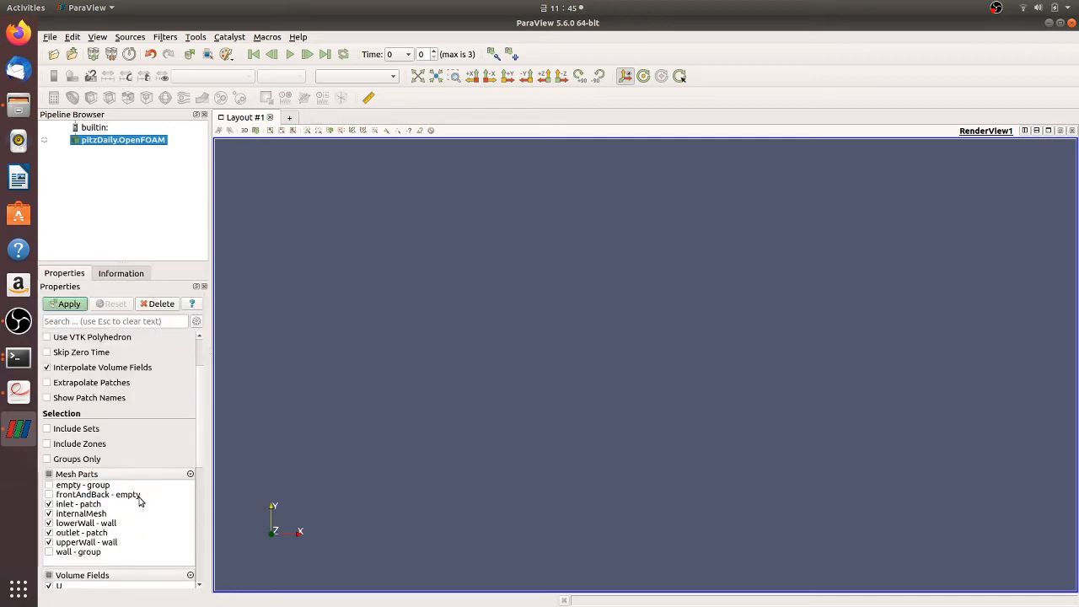
scroll(139, 497, down, 2)
scroll(105, 499, down, 1)
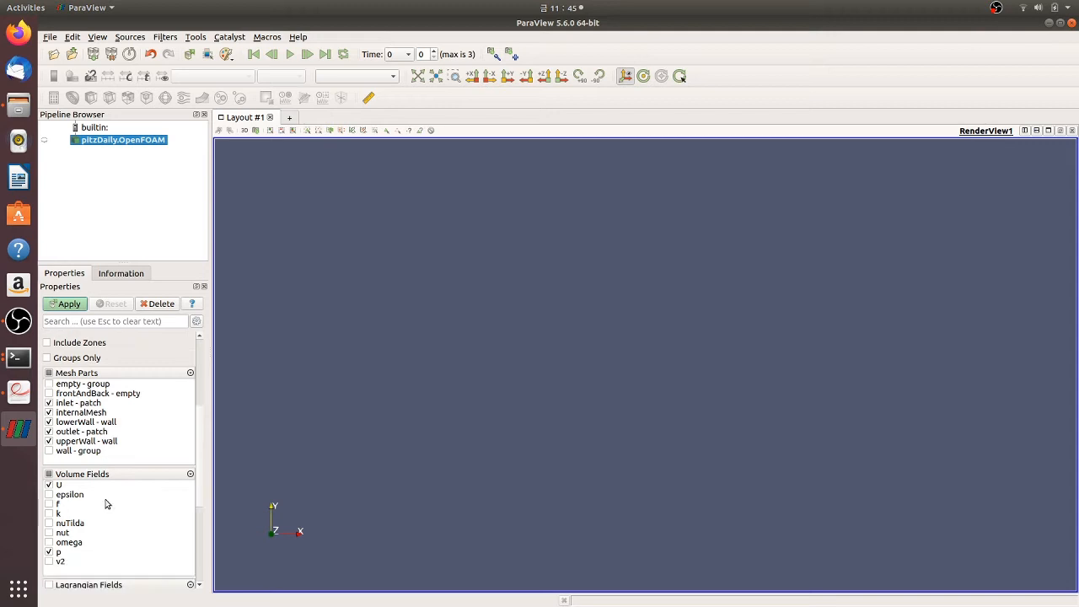
scroll(106, 532, down, 1)
scroll(118, 511, up, 1)
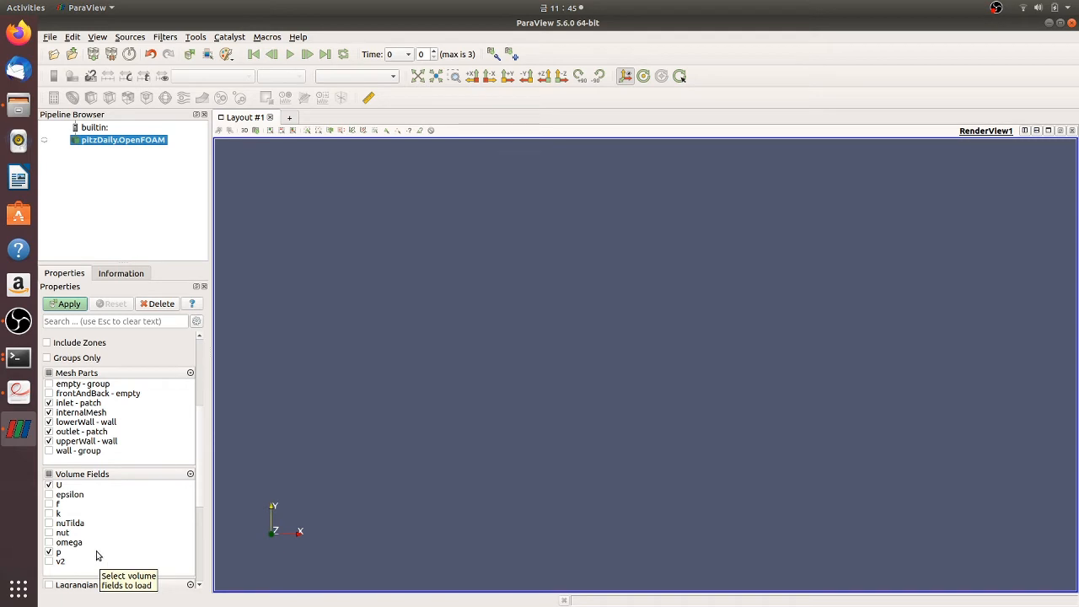
click(70, 305)
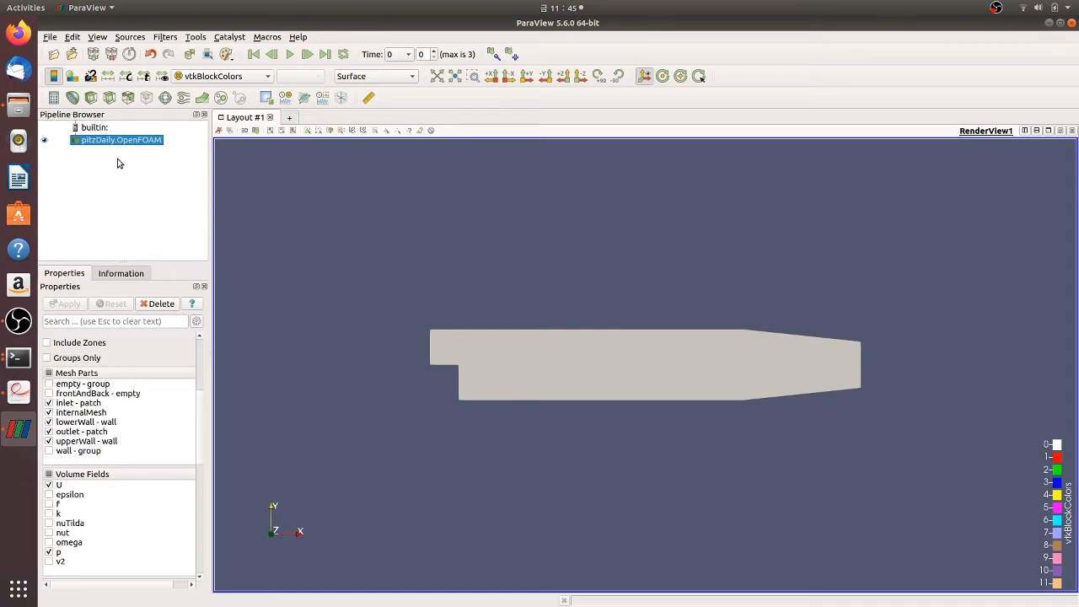
Hide the pitzDaily.OpenFOAM case in the render view and show it again
click(45, 142)
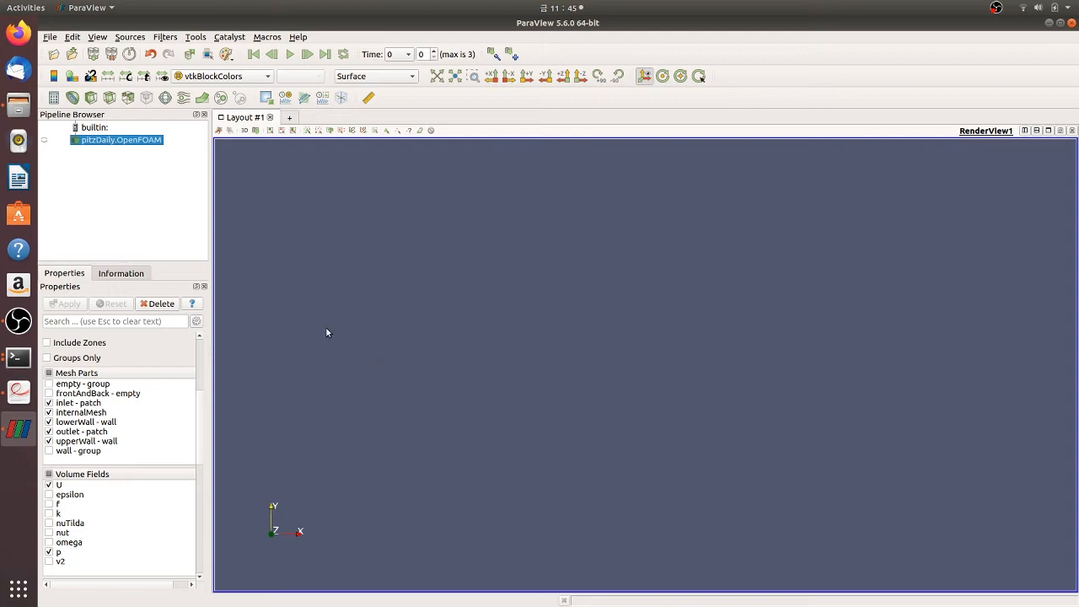
click(44, 142)
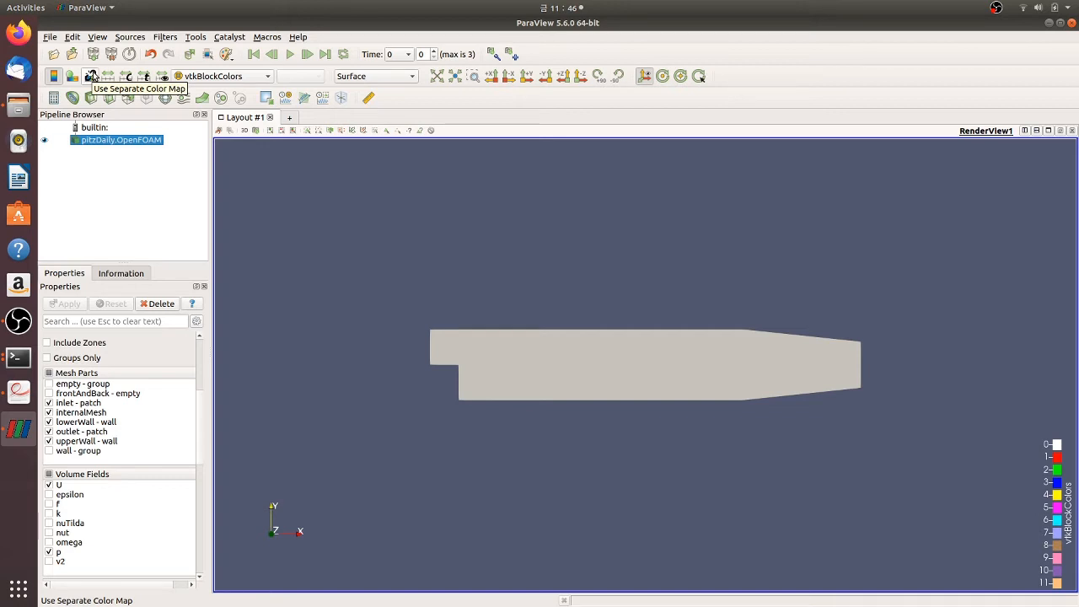
Review the dataset's hierarchy, statistics, data arrays and bounds, and step the time forward from 0
click(122, 276)
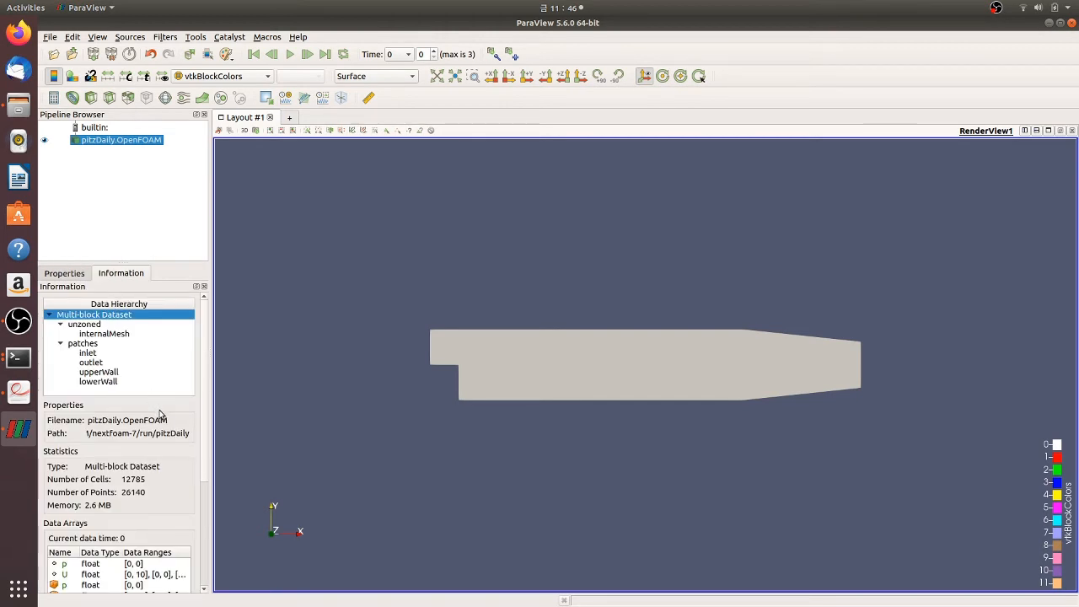
scroll(158, 413, down, 3)
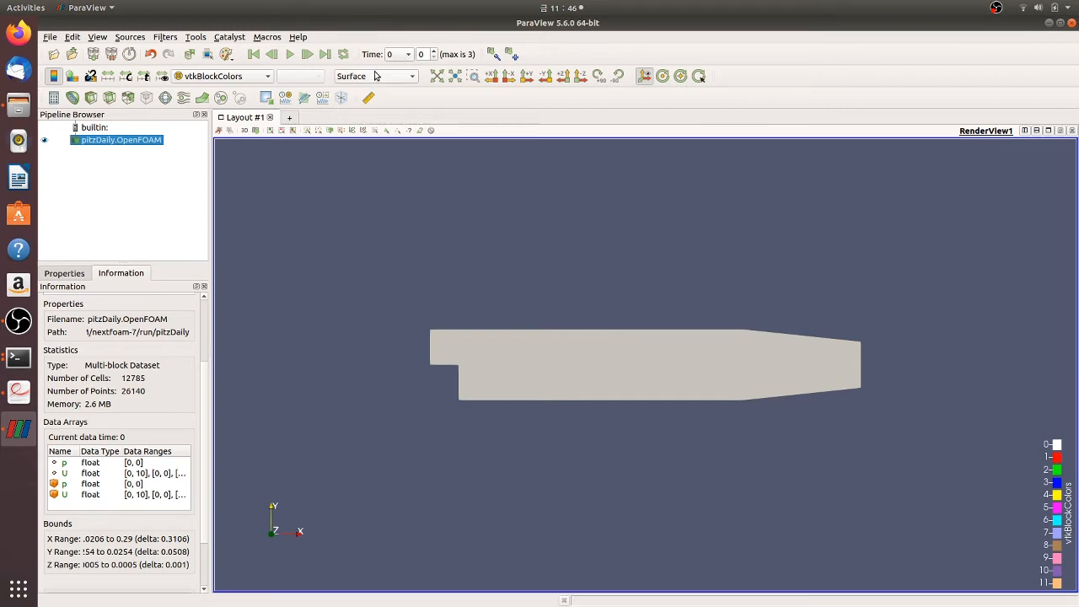
click(433, 53)
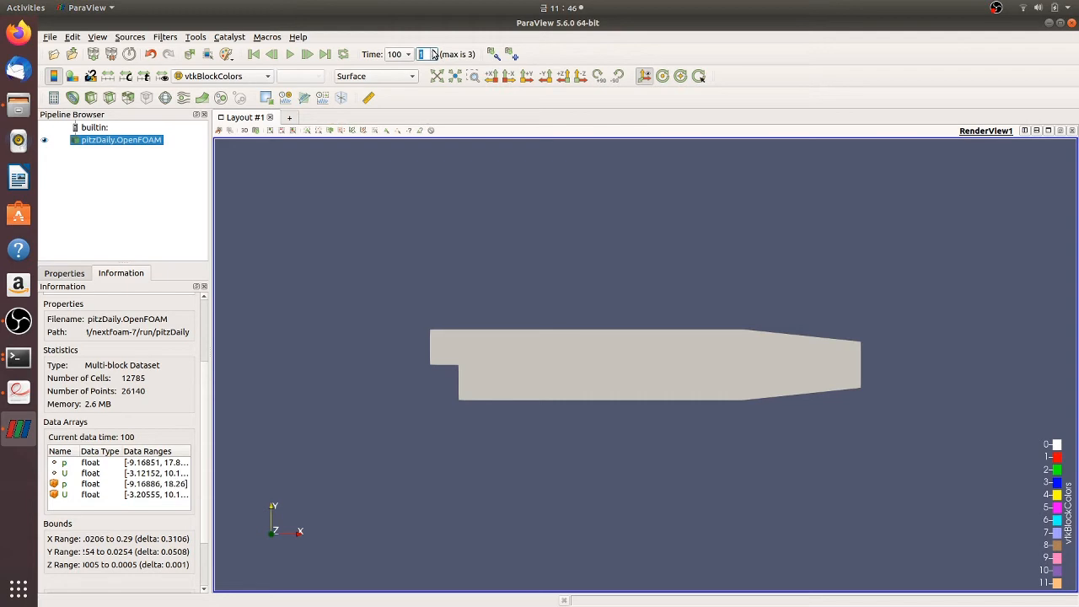
click(434, 52)
Switch to the terminal, stop the running paraFoam process, and list the contents of the pitzDaily directory
click(1048, 24)
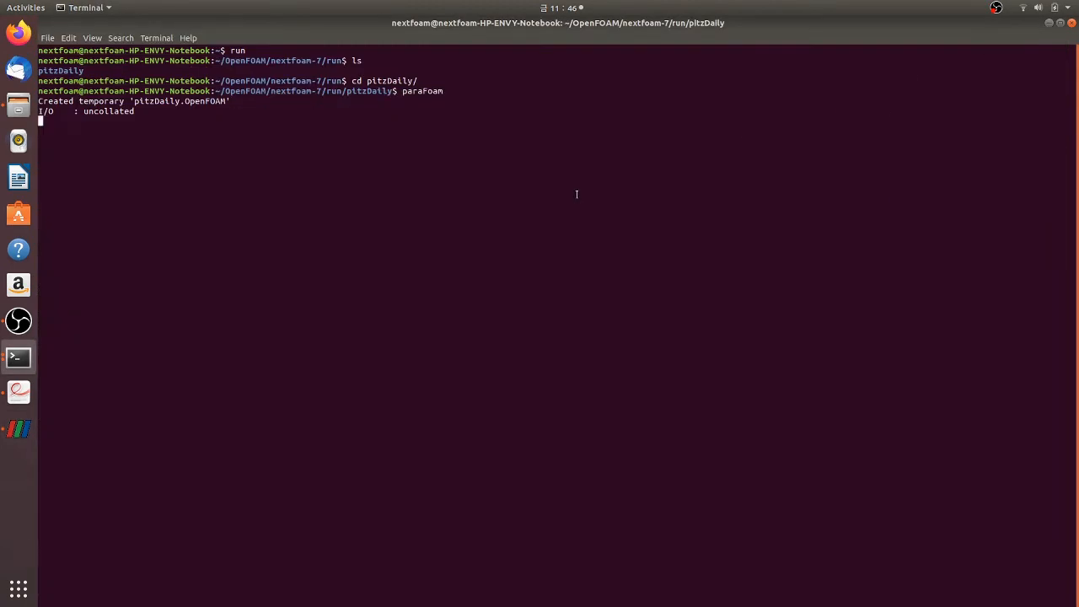
key(ctrl+c)
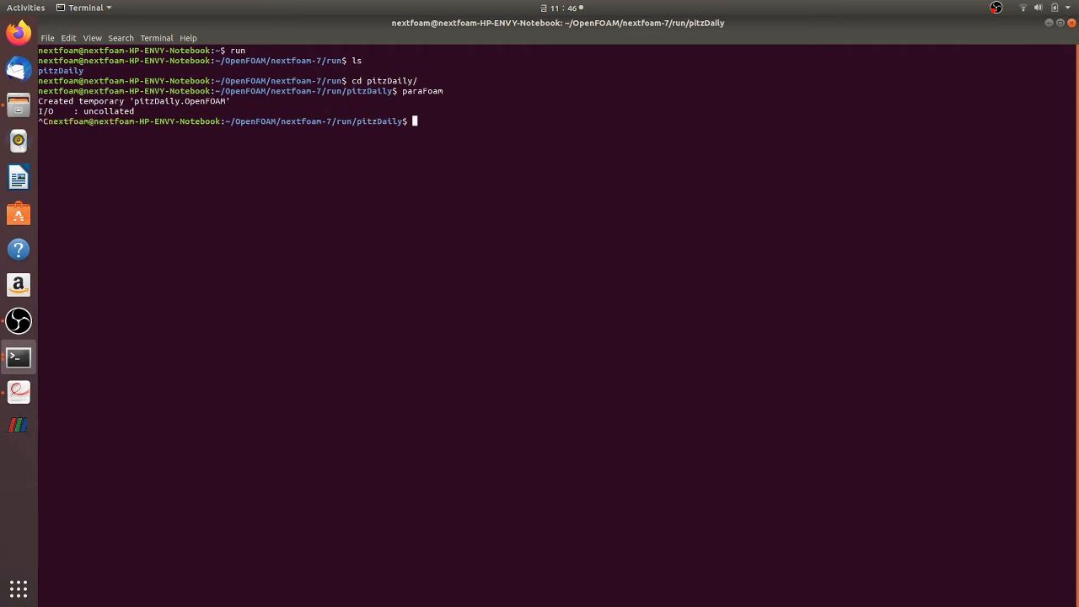
text(ls)
key(Return)
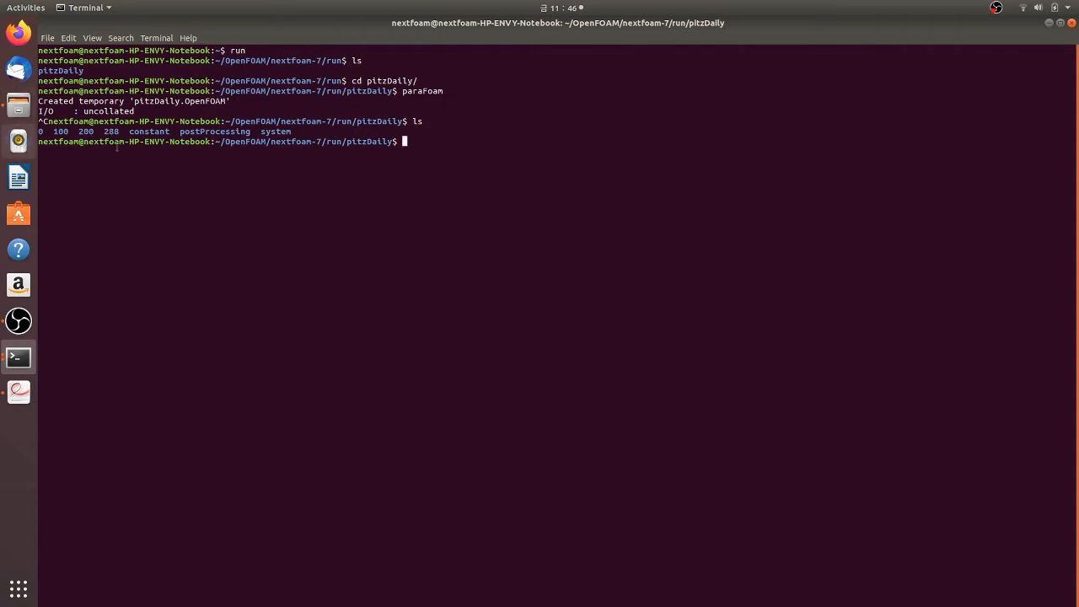
Launch paraFoam again from the pitzDaily directory and load the case with the default settings
text(paraFoam)
key(Return)
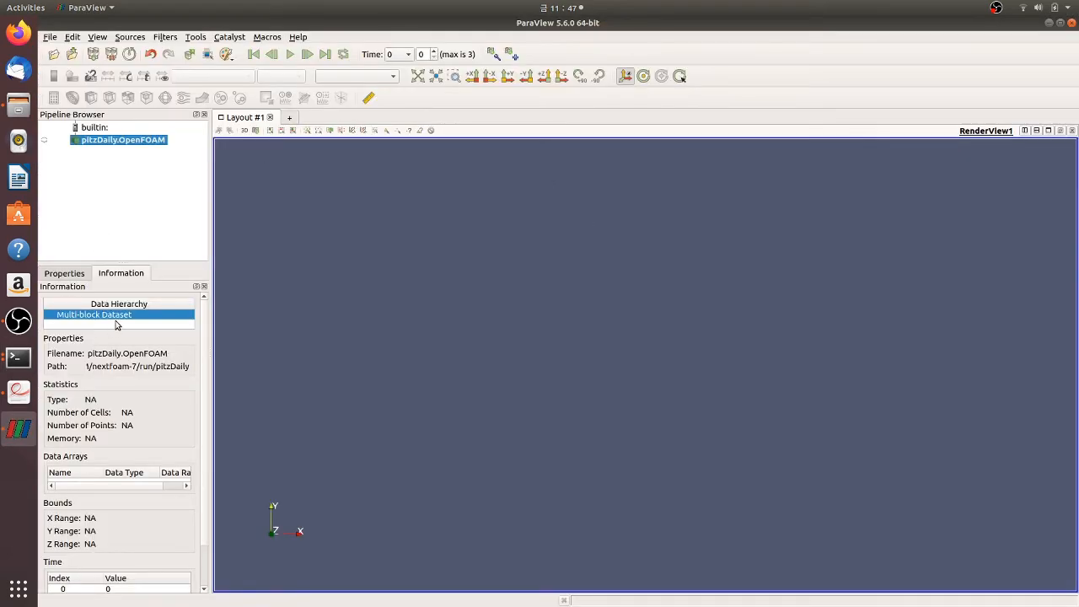
click(70, 275)
click(59, 304)
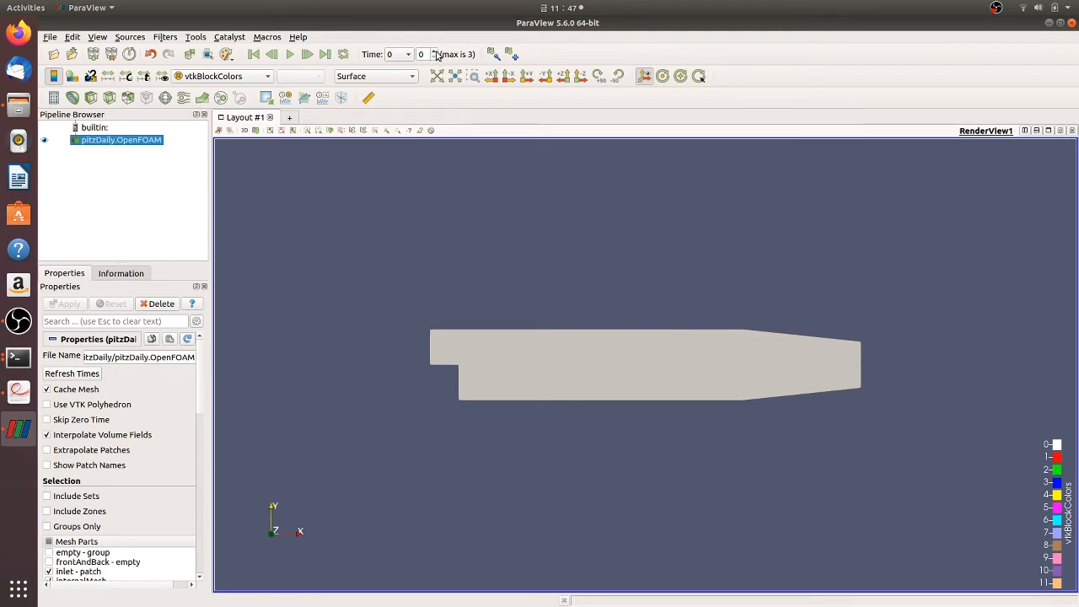
Advance the time to 288 and examine the data ranges of p and U in the dataset information
click(435, 51)
click(435, 51)
click(434, 52)
click(135, 275)
scroll(122, 499, down, 2)
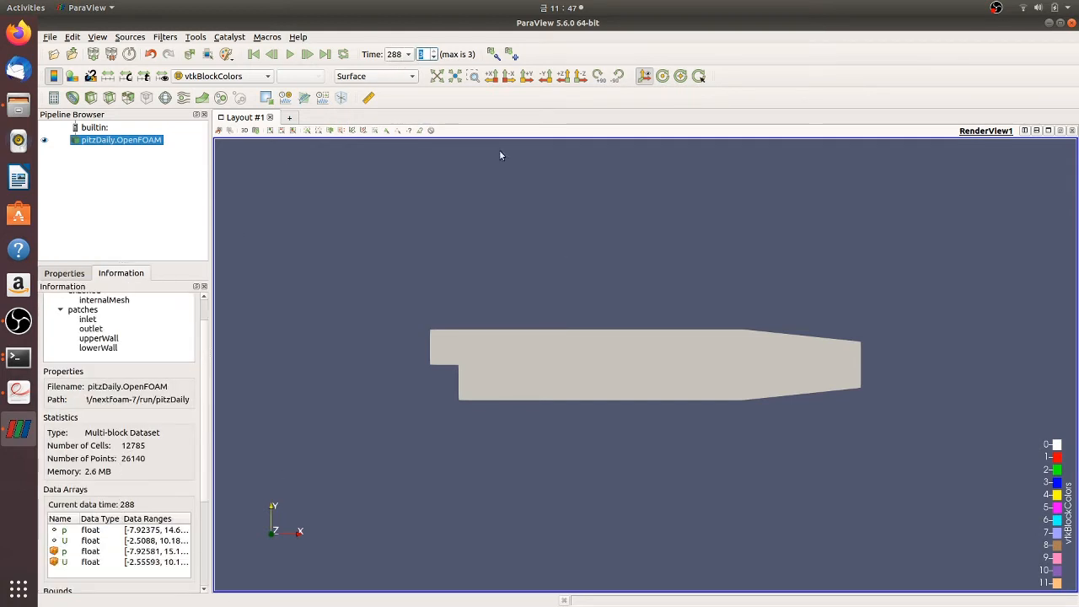
Step the time back through 200 to 100 and compare the p and U data ranges
click(434, 58)
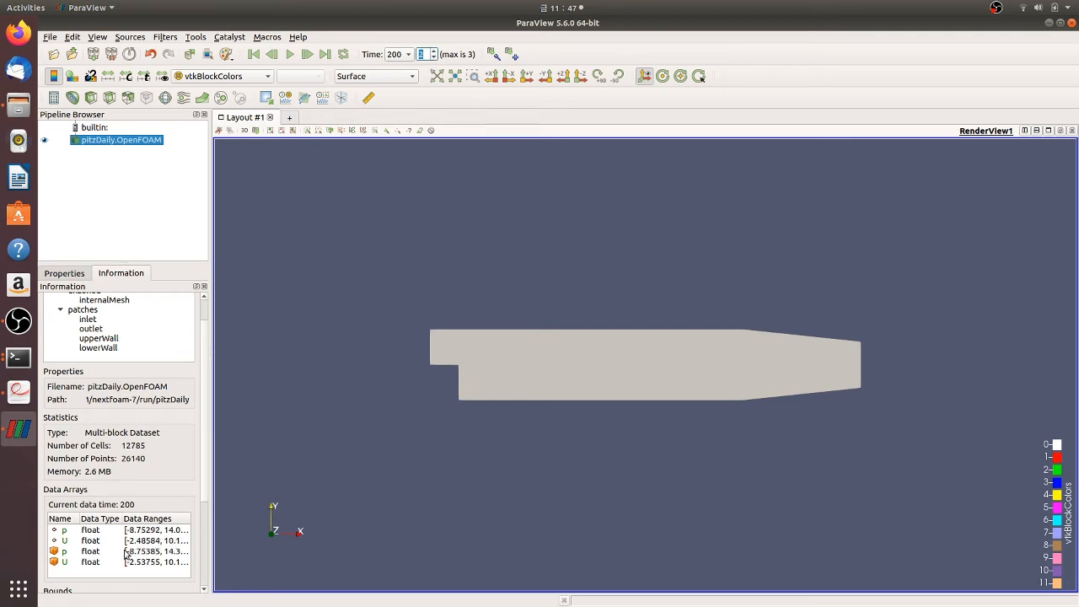
click(434, 58)
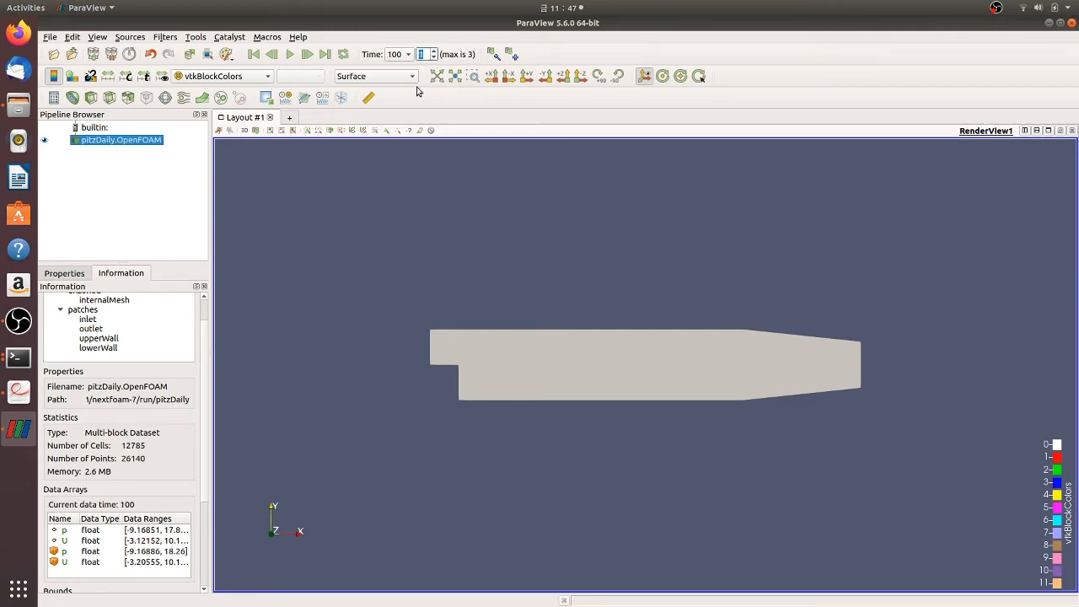
scroll(116, 526, down, 2)
scroll(116, 526, up, 2)
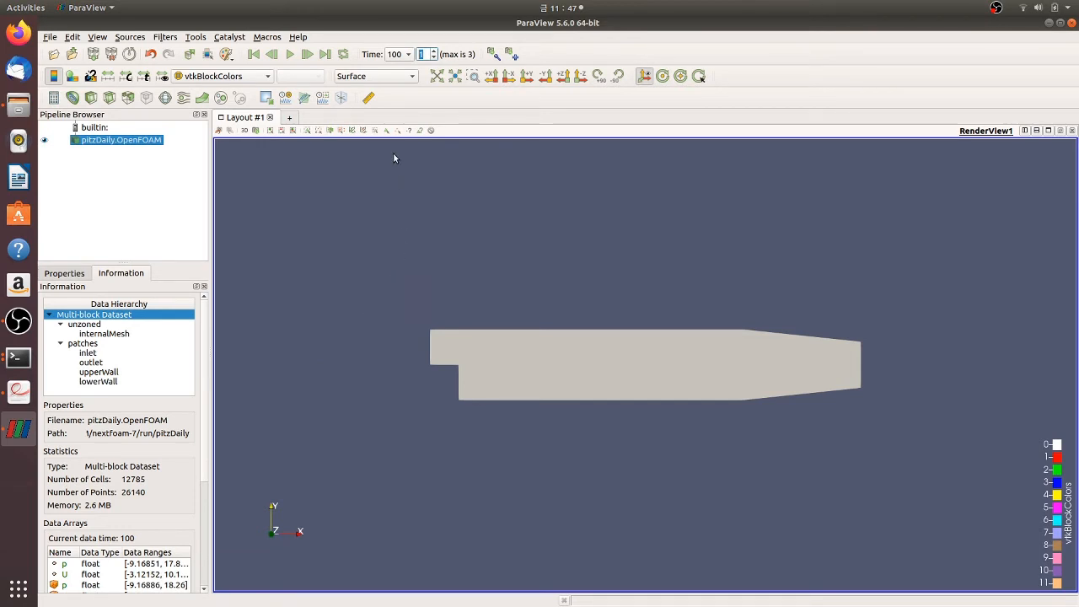
Display the pitzDaily mesh with the Surface With Edges representation
click(396, 77)
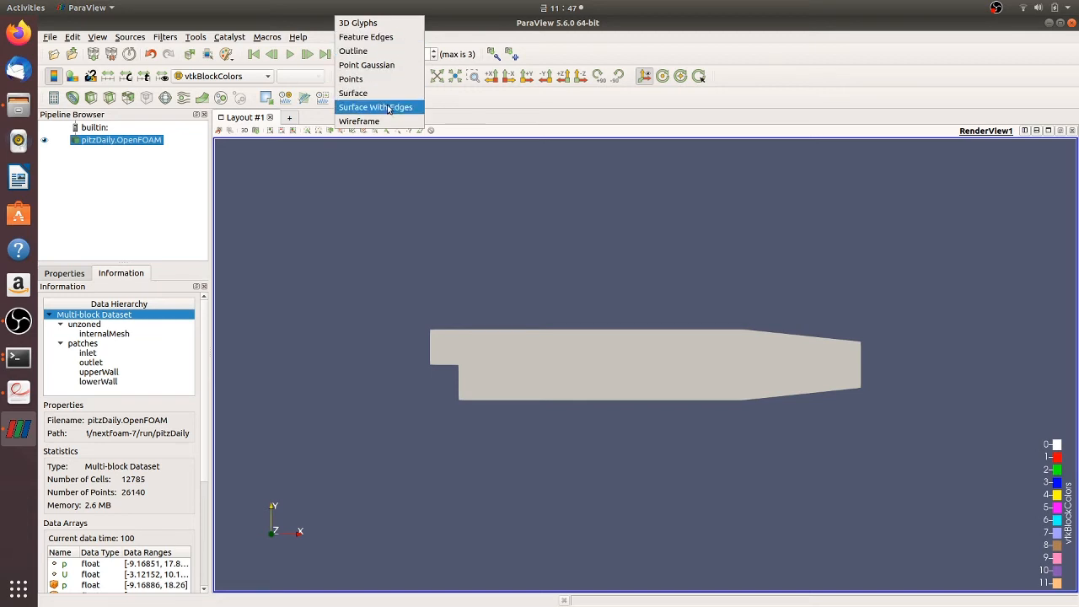
click(389, 108)
scroll(667, 340, up, 5)
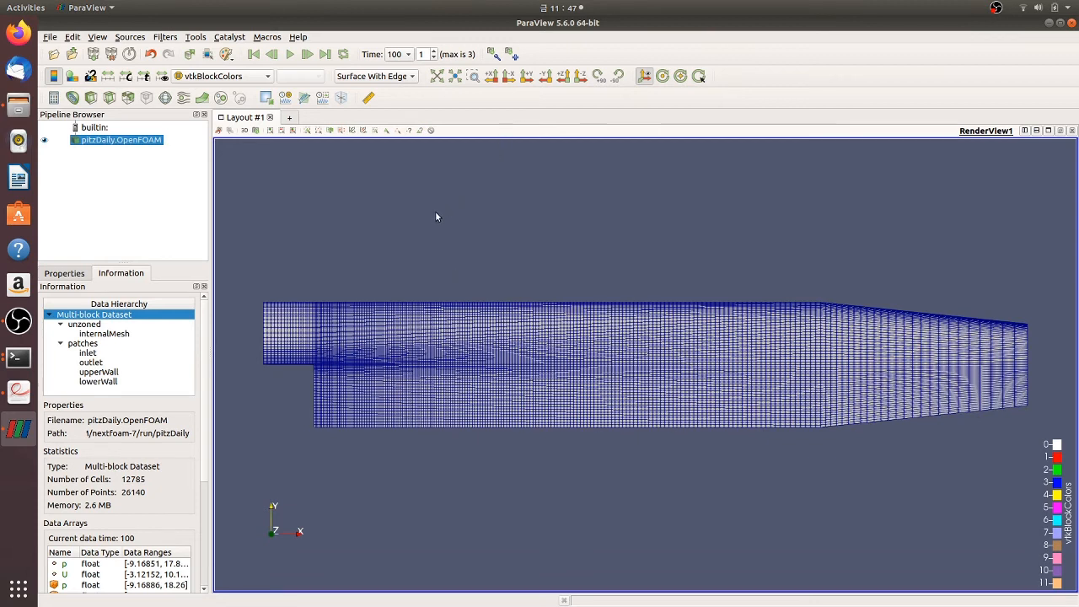
Color the pitzDaily mesh with Solid Color and set that color to orange, #ffaa00
click(243, 76)
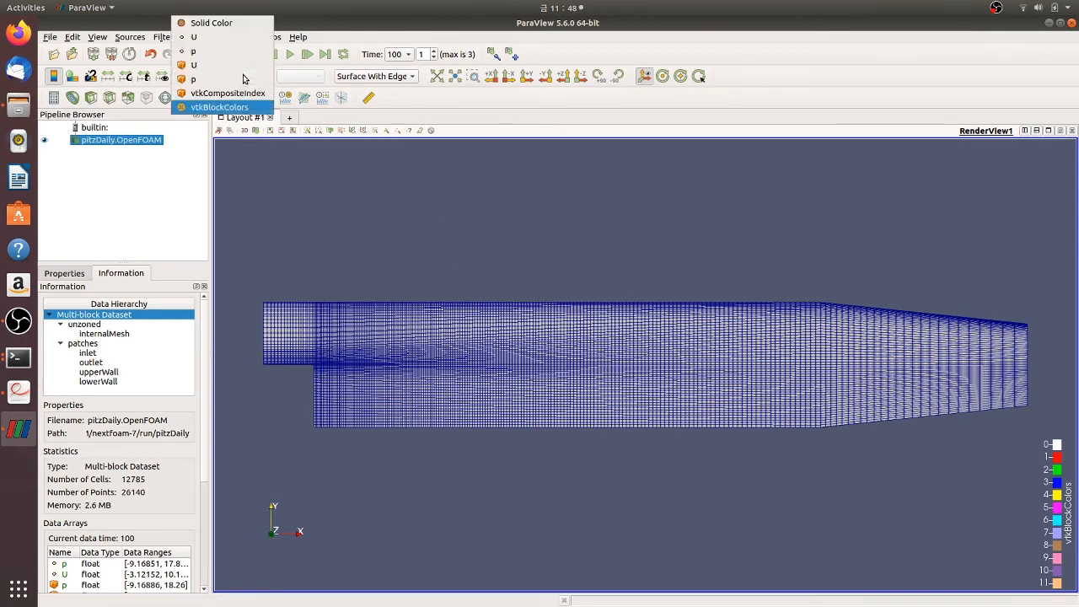
click(238, 23)
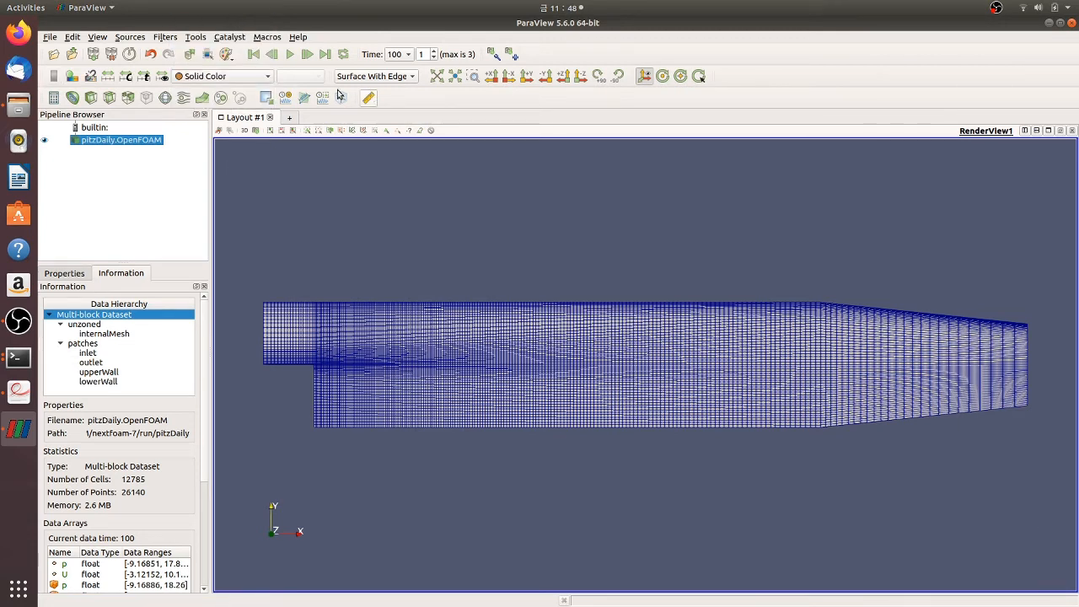
click(69, 79)
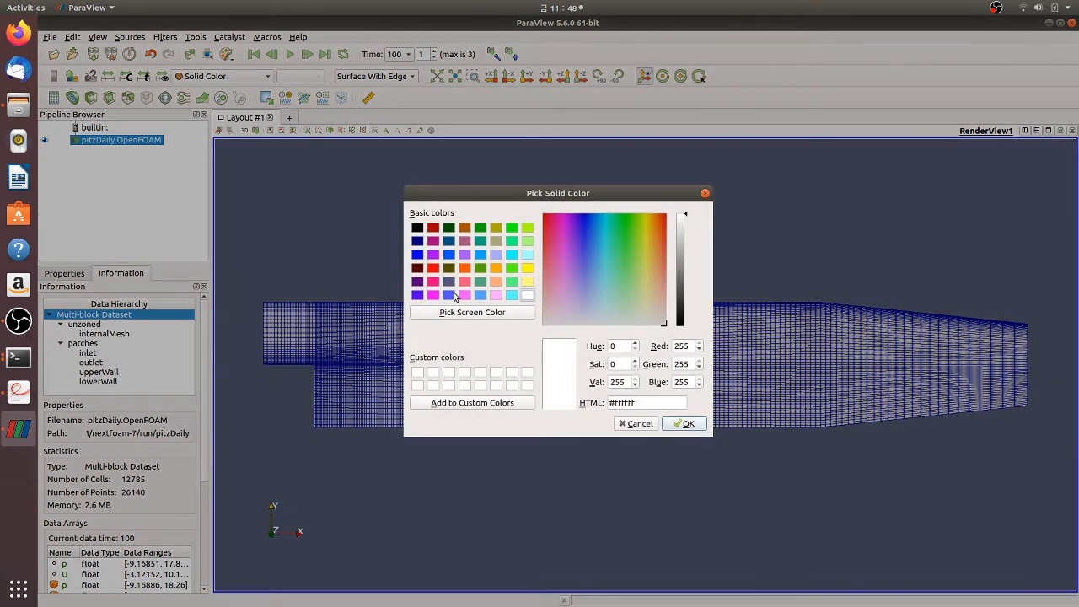
click(494, 269)
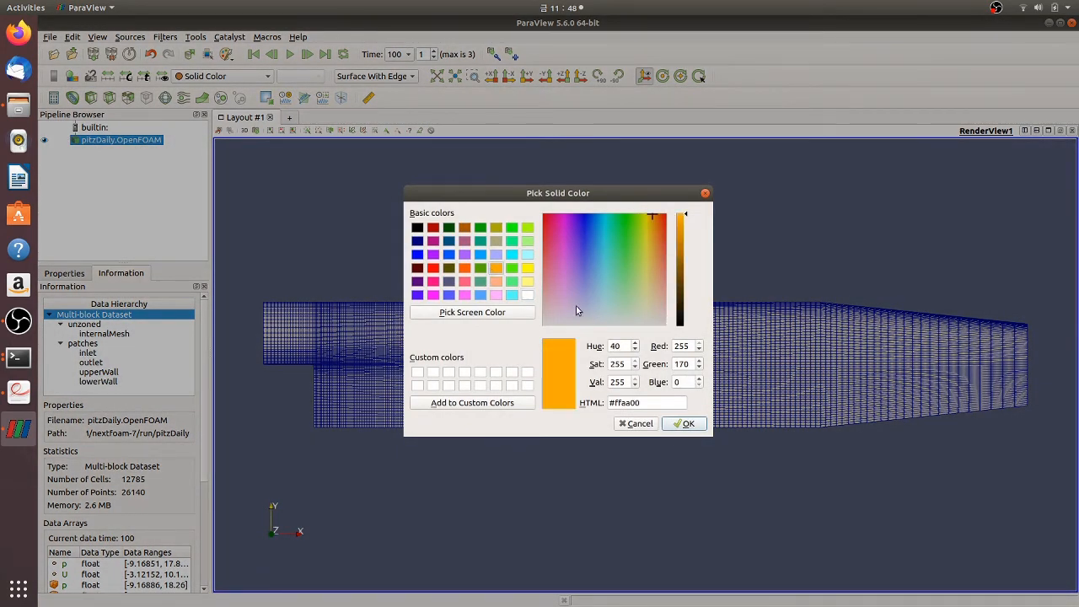
click(680, 424)
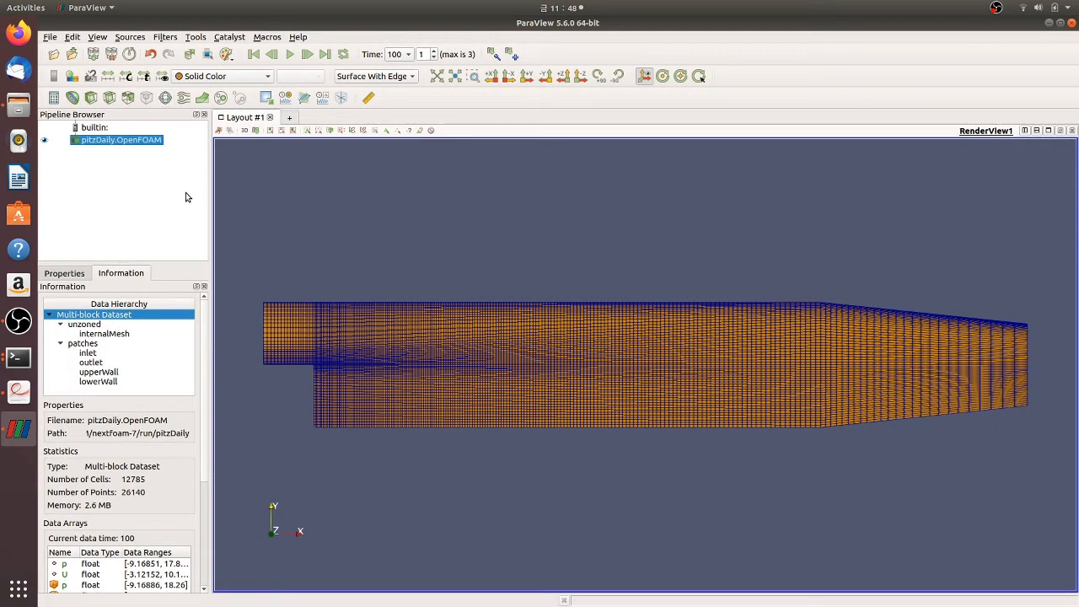
Color the pitzDaily mesh by the point field U magnitude and set its representation to Surface
click(251, 76)
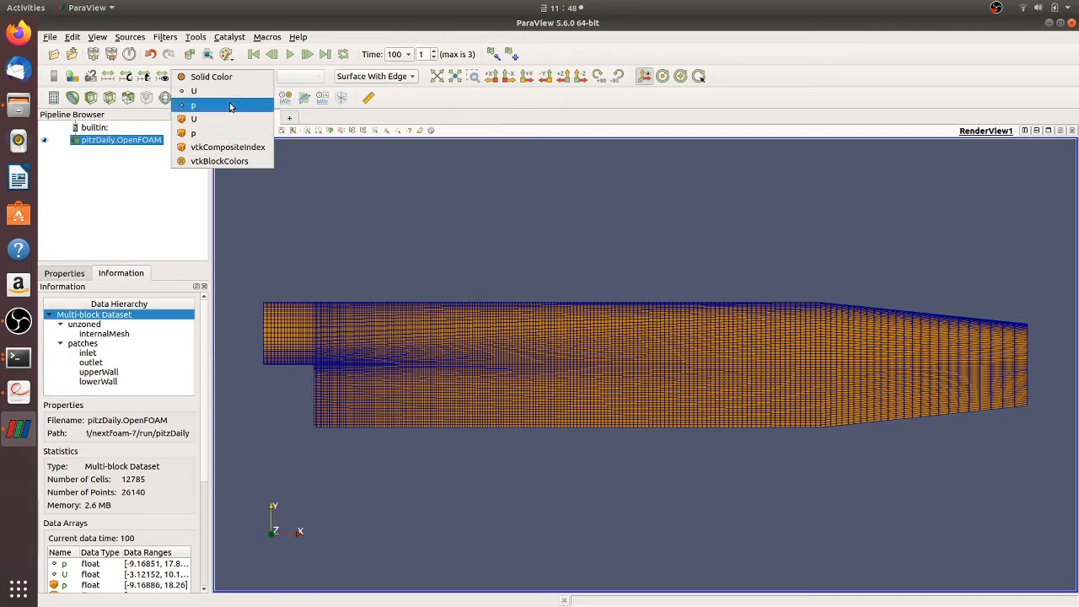
click(211, 91)
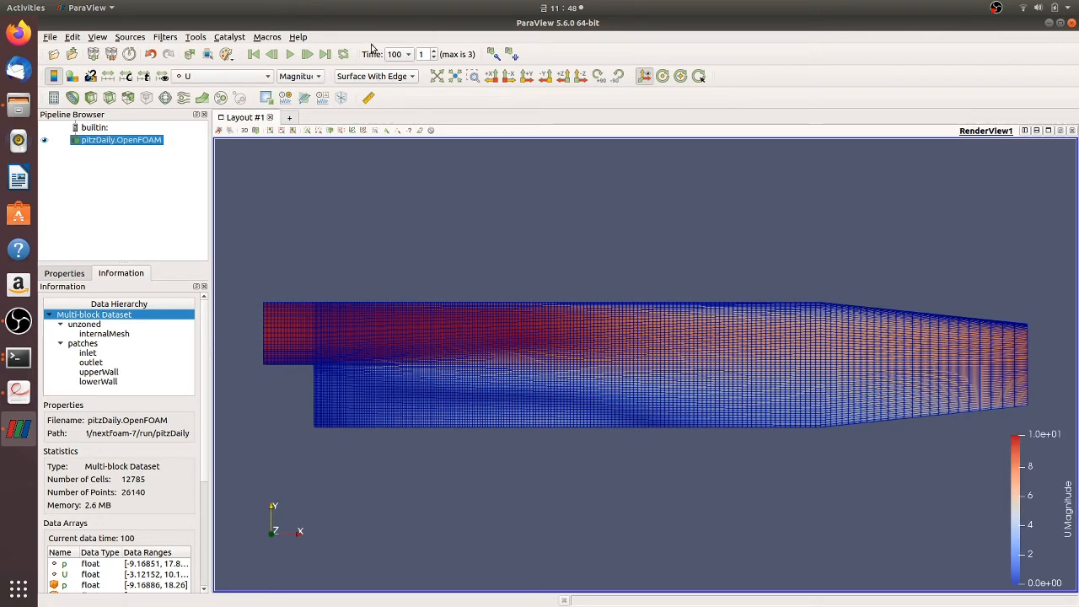
click(363, 75)
click(354, 93)
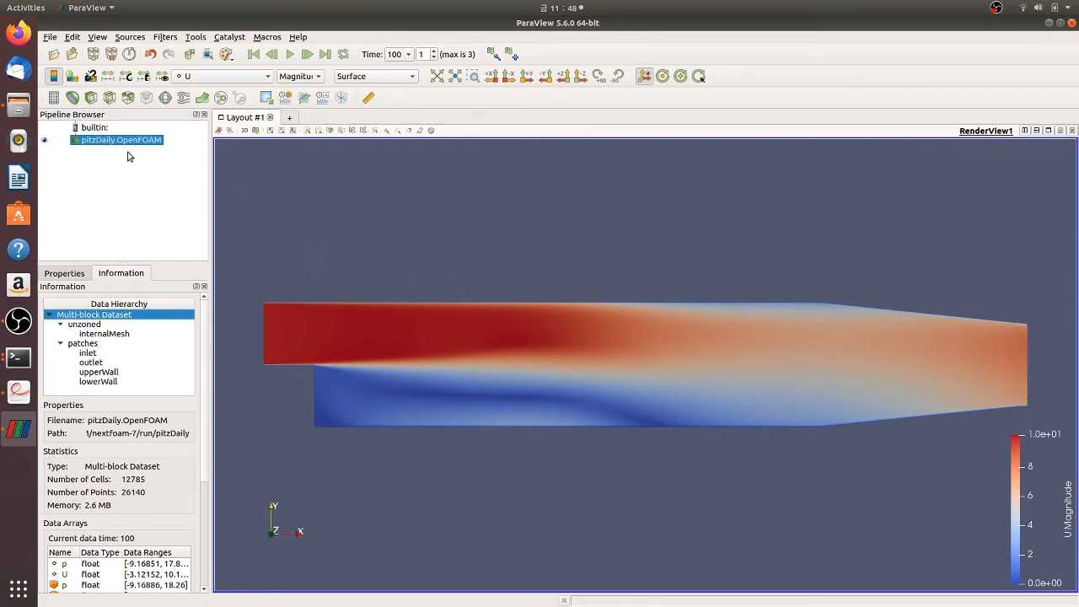
Add a Glyph filter to the pitzDaily case and apply it with the default Arrow settings
click(165, 99)
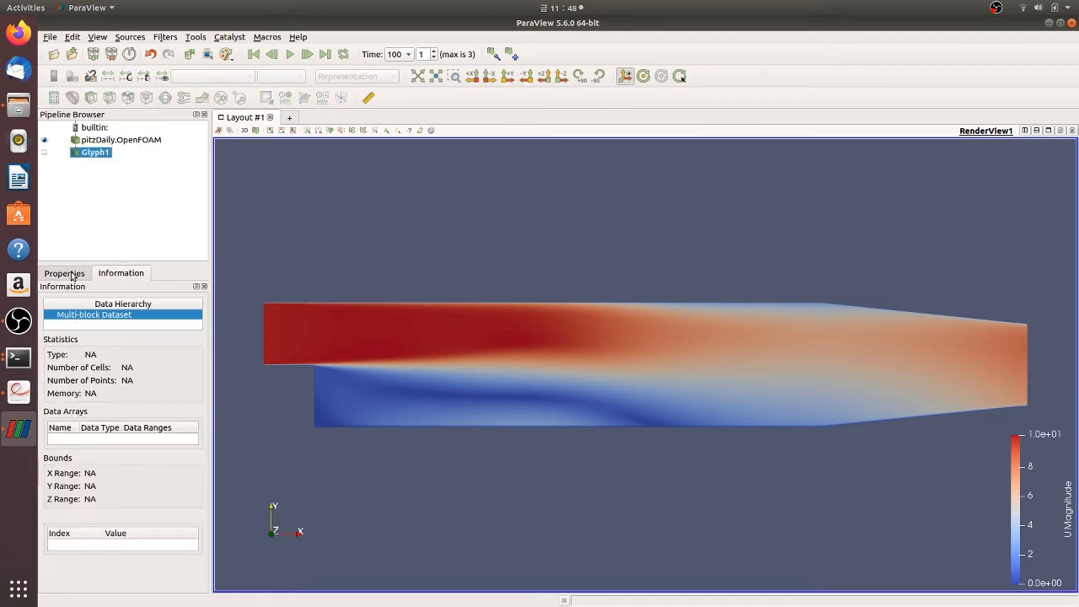
click(64, 273)
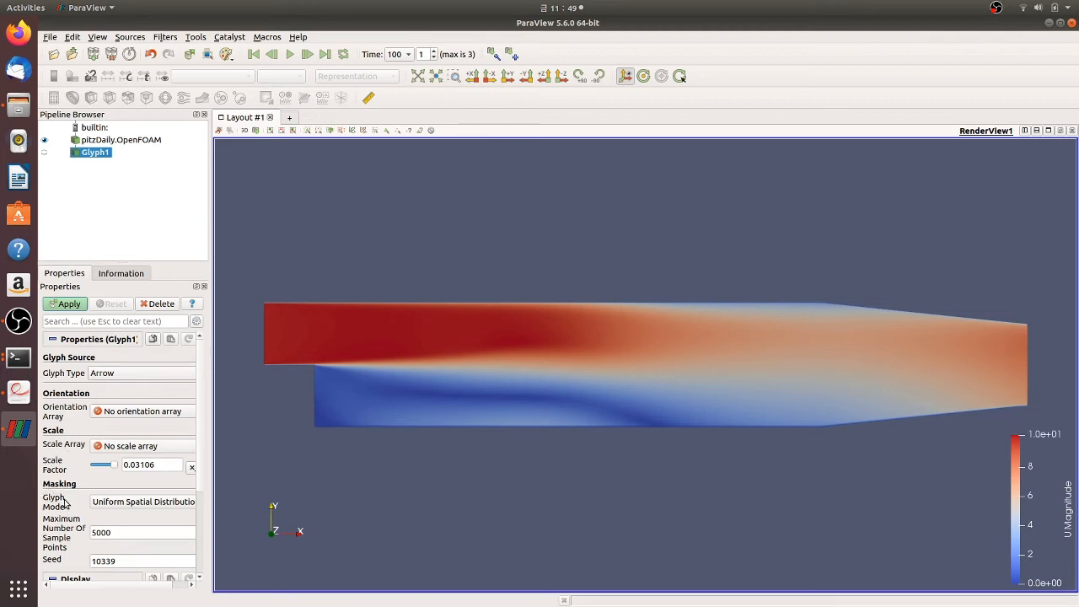
scroll(65, 502, down, 1)
scroll(65, 503, up, 1)
click(69, 304)
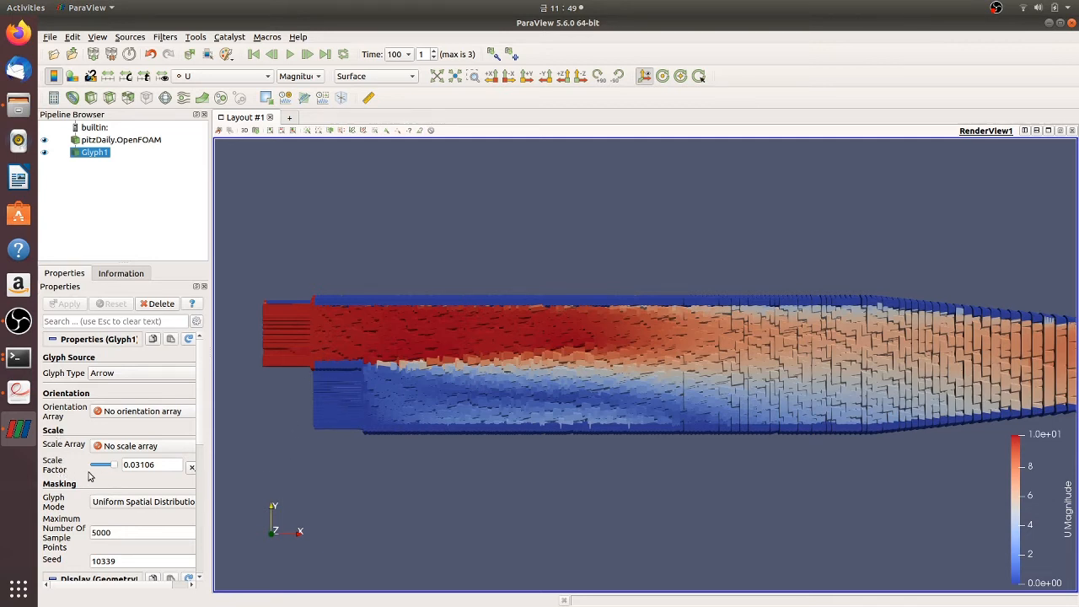
Reduce the glyph arrows' scale factor to 0.012424 and apply the change
drag(112, 465, 94, 468)
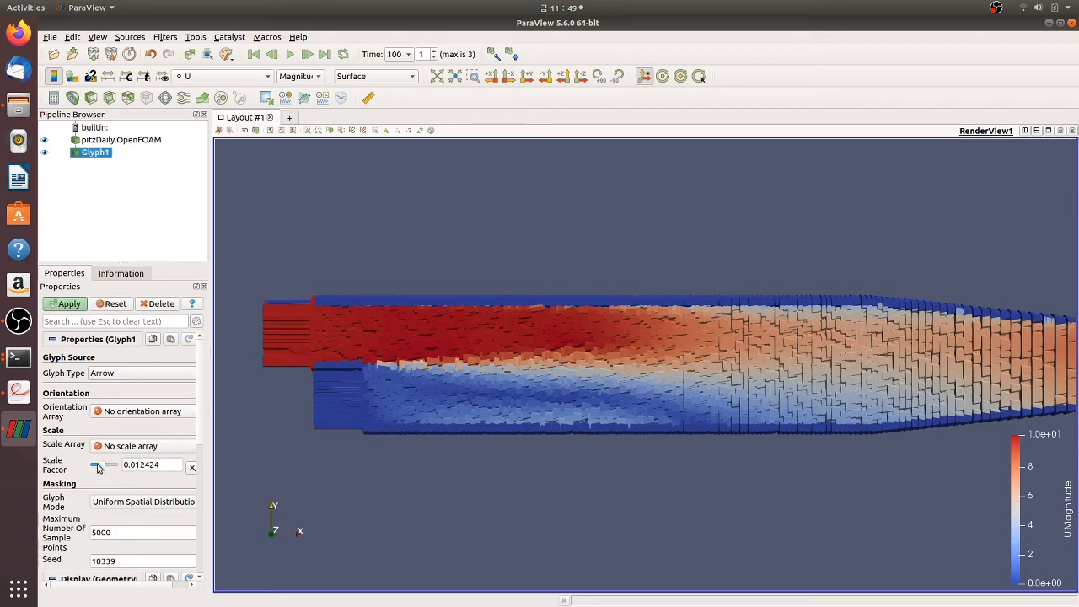
click(70, 304)
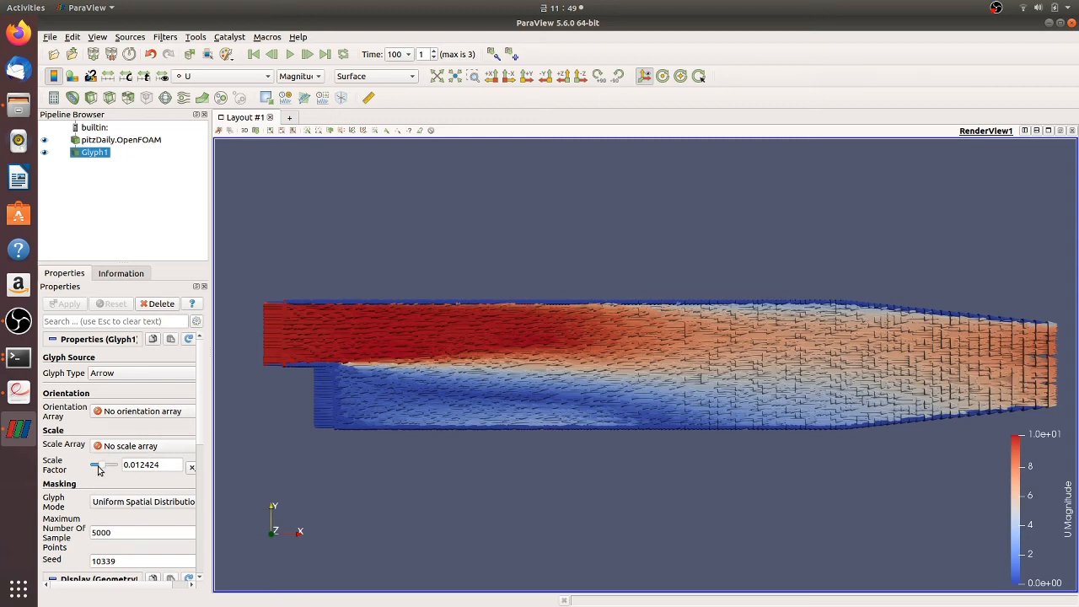
Reduce the glyph arrows' scale factor to 0.009318 and apply the change
drag(98, 471, 95, 470)
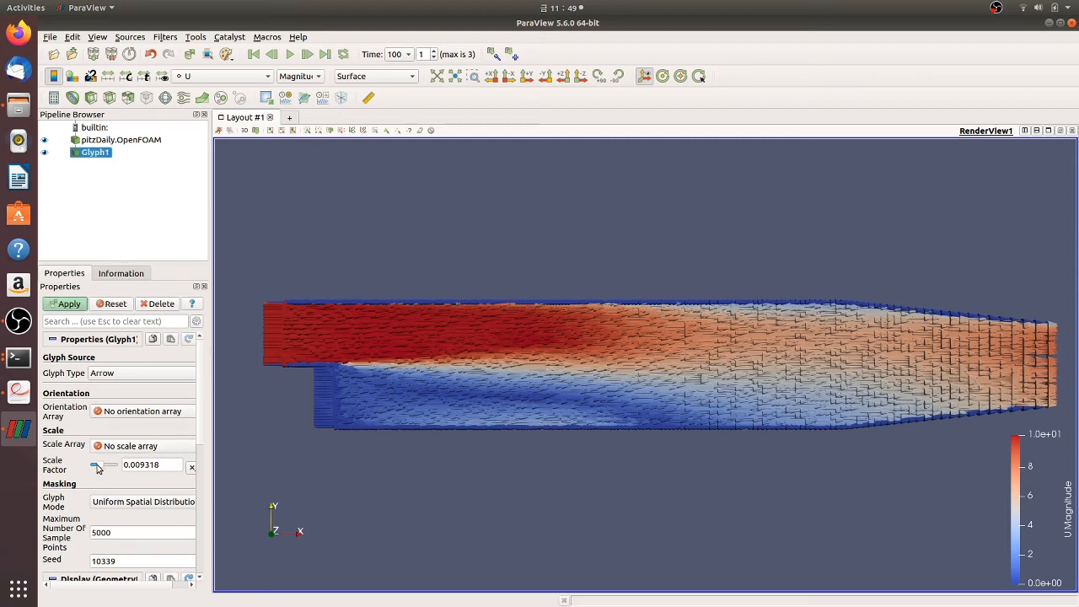
click(70, 303)
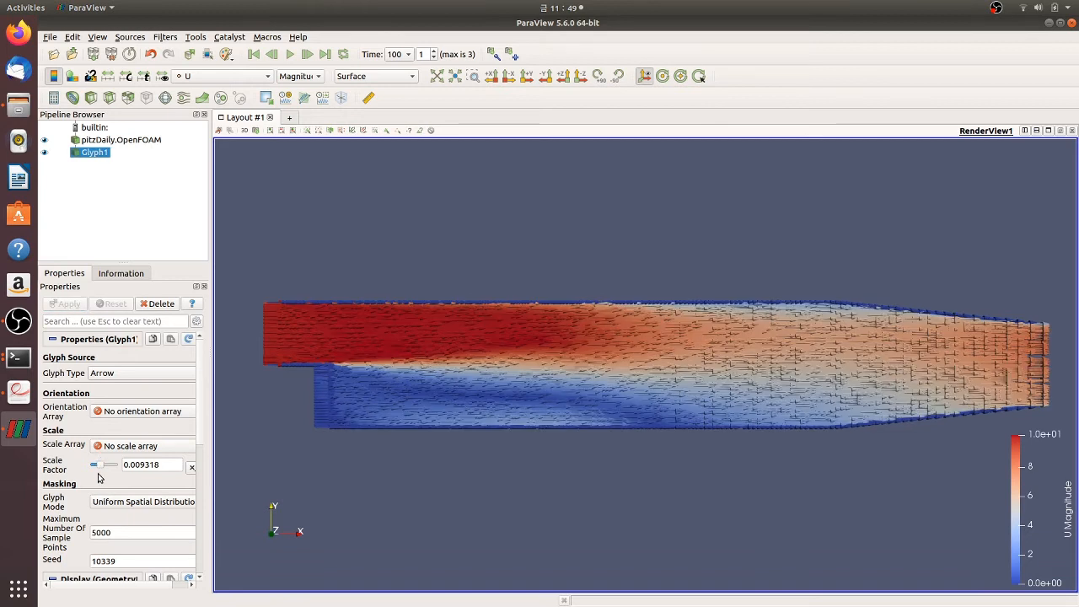
Set the glyph masking mode to All Points and apply it
scroll(88, 487, down, 2)
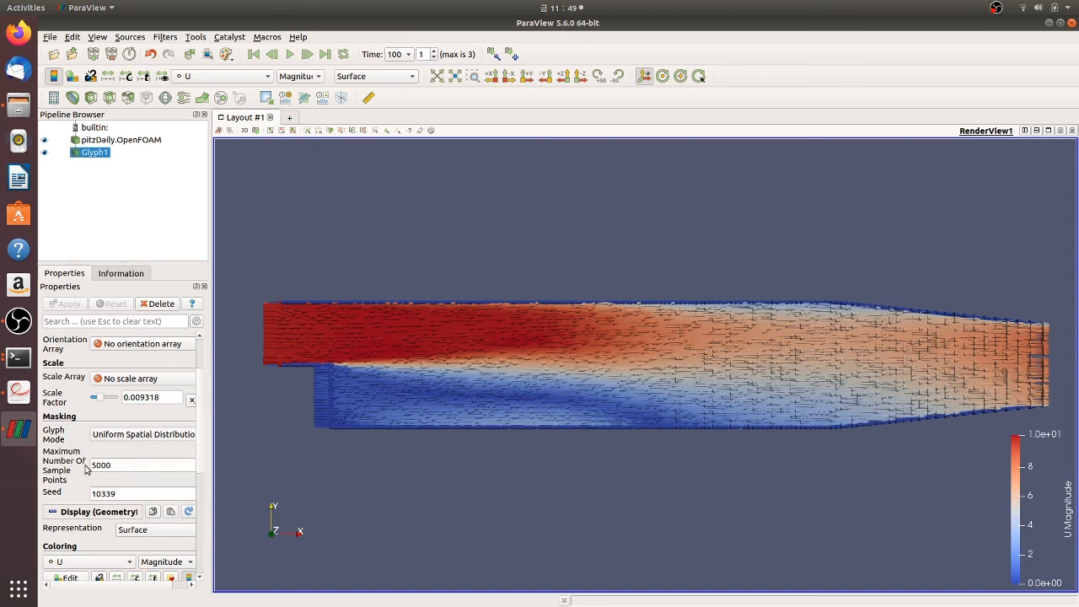
click(115, 438)
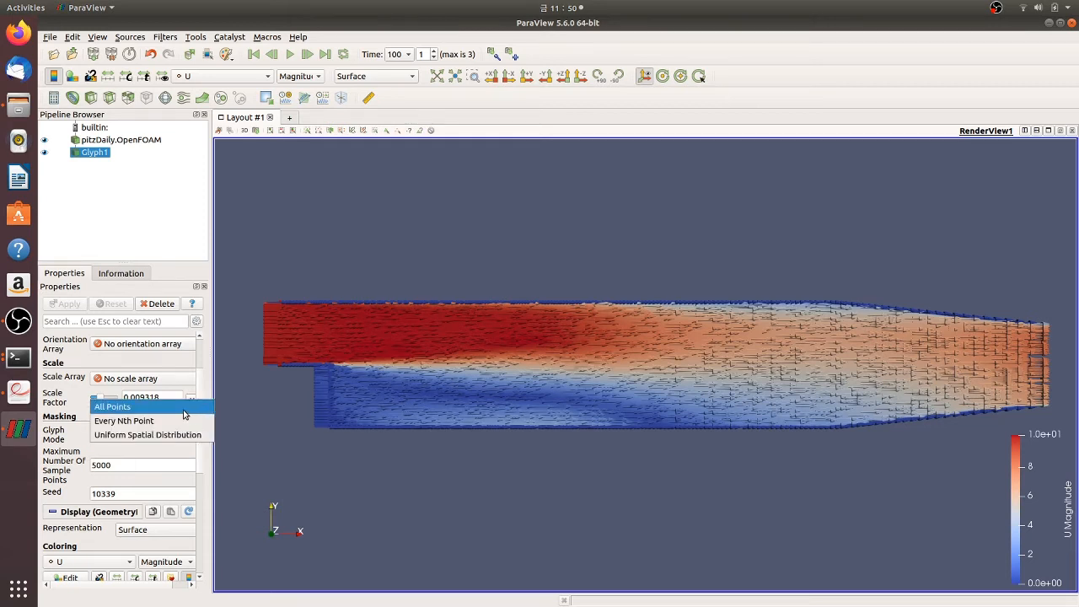
click(184, 412)
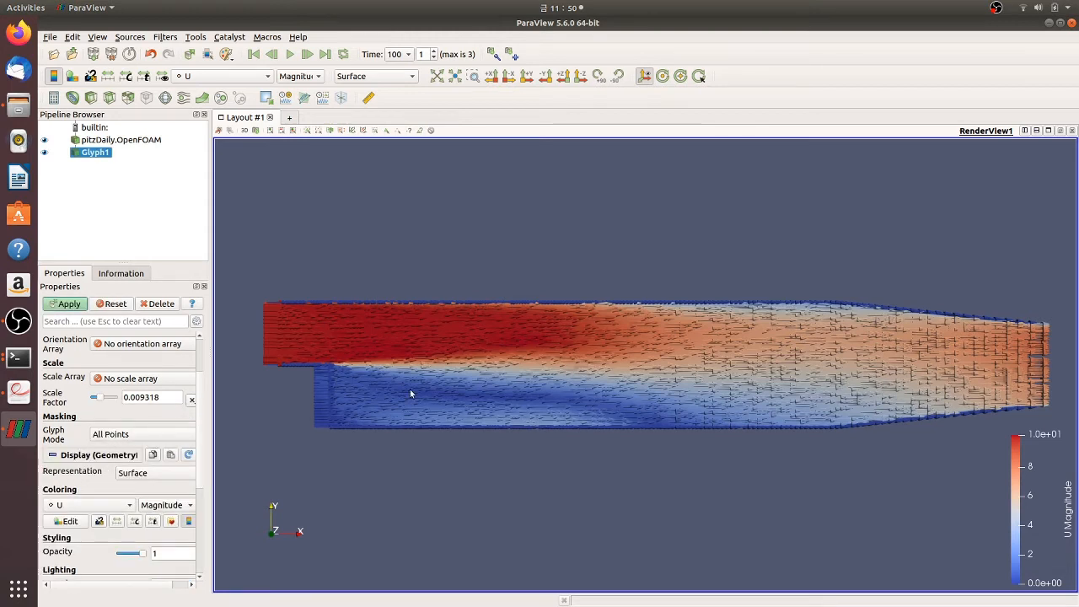
click(70, 304)
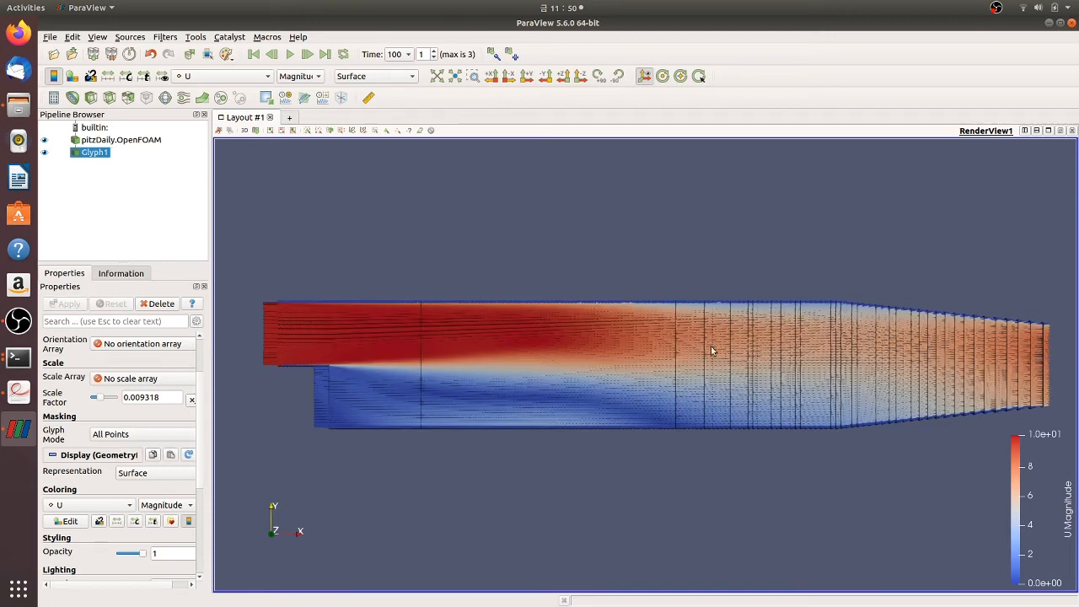
Set the glyph mode to Every Nth Point with a stride of 1 and apply it
click(120, 435)
click(120, 450)
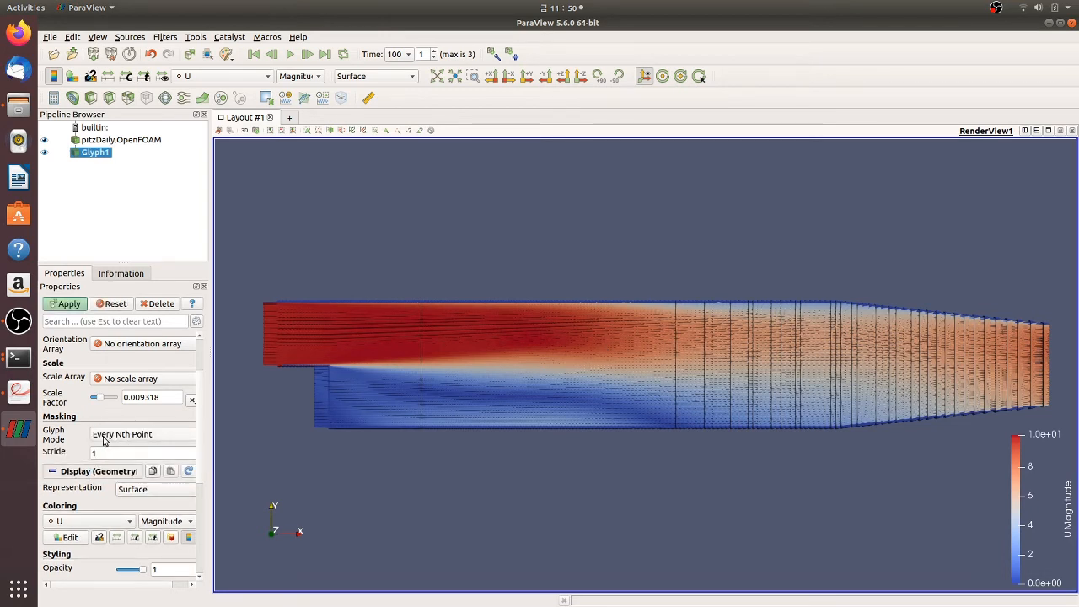
double_click(108, 455)
text(1)
click(80, 306)
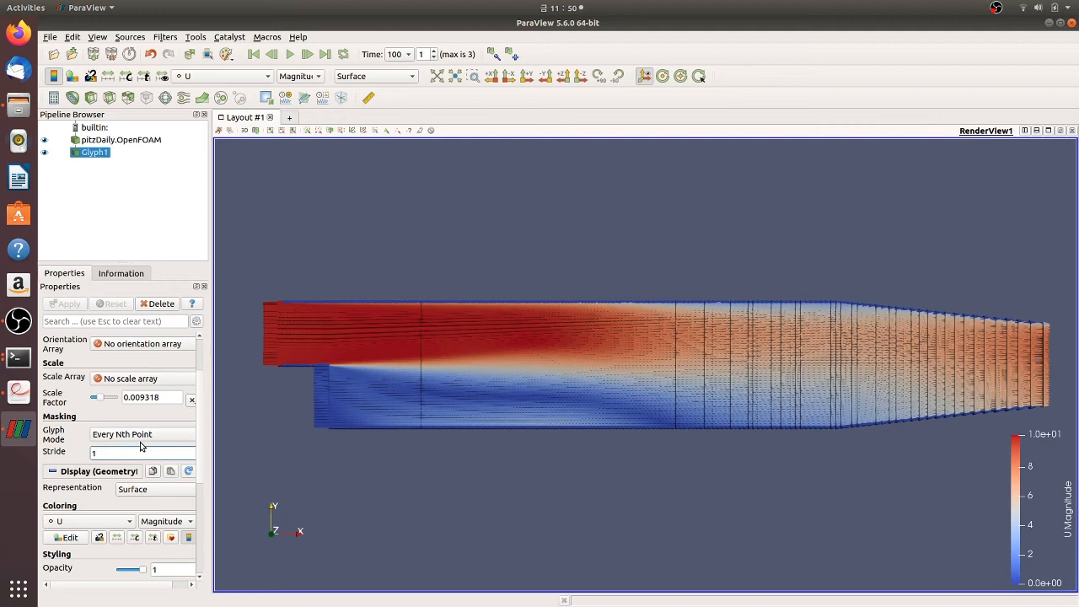
Increase the glyph stride to 10 and then to 50, applying each value
text(0)
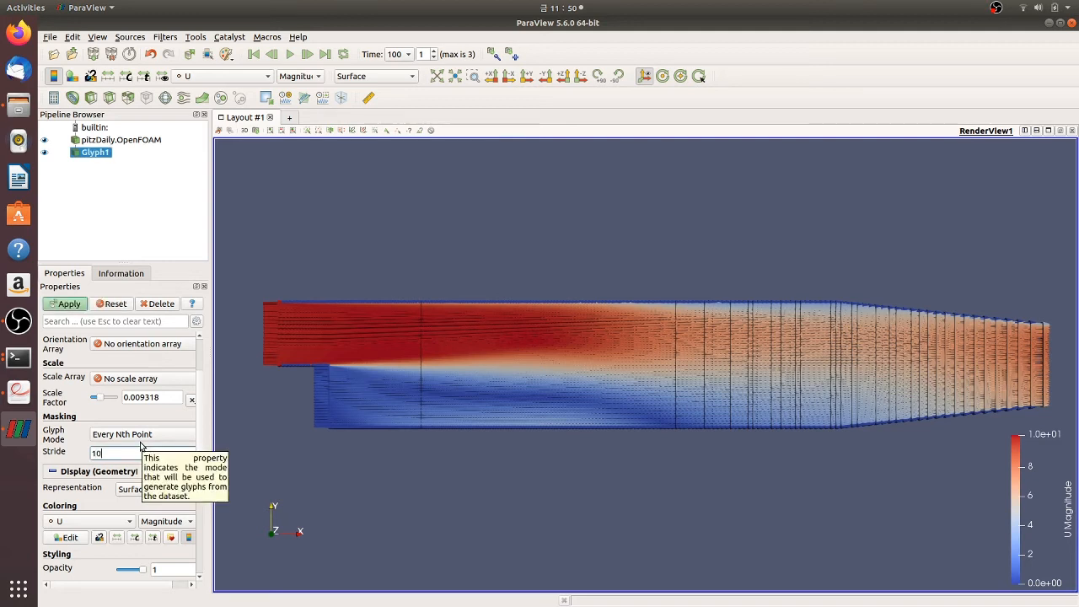
click(67, 303)
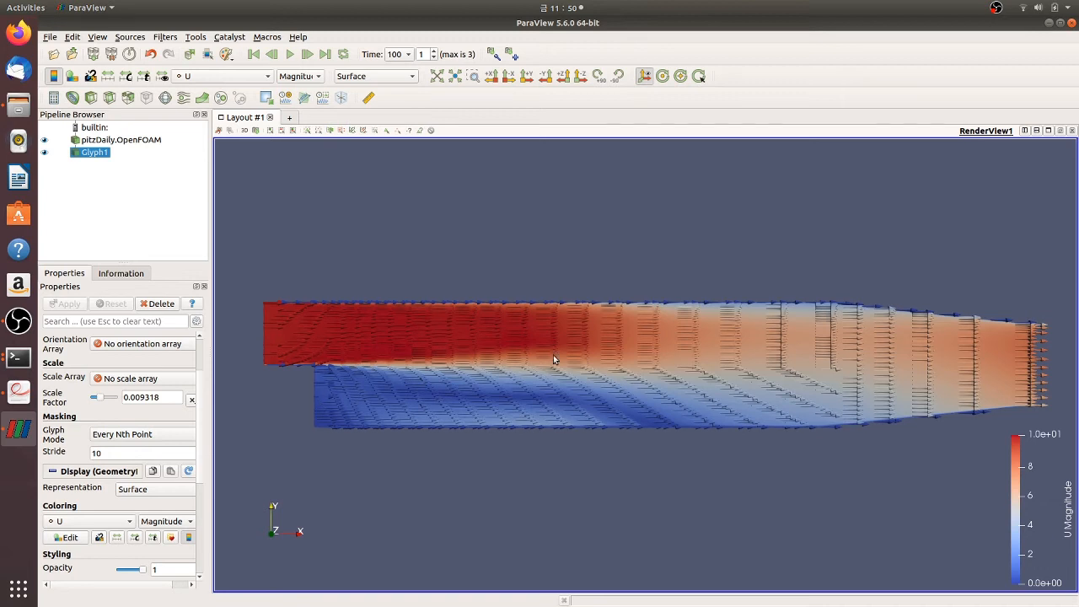
click(147, 449)
key(BackSpace)
text(5)
click(71, 305)
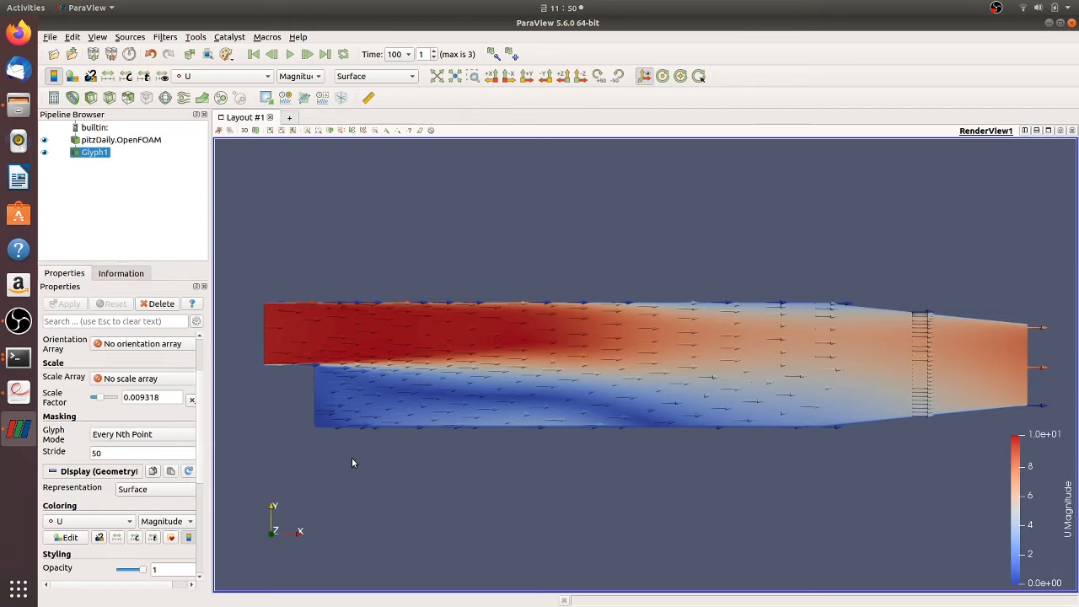
Apply the Uniform Spatial Distribution glyph mode, then reduce the maximum number of sample points to 500 and apply again
click(150, 434)
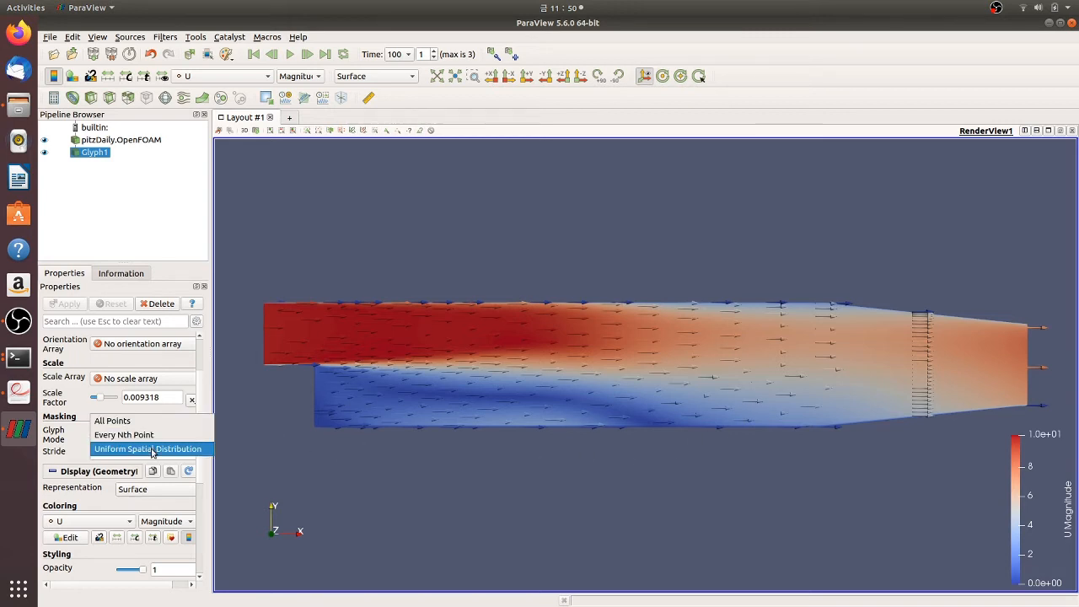
click(158, 450)
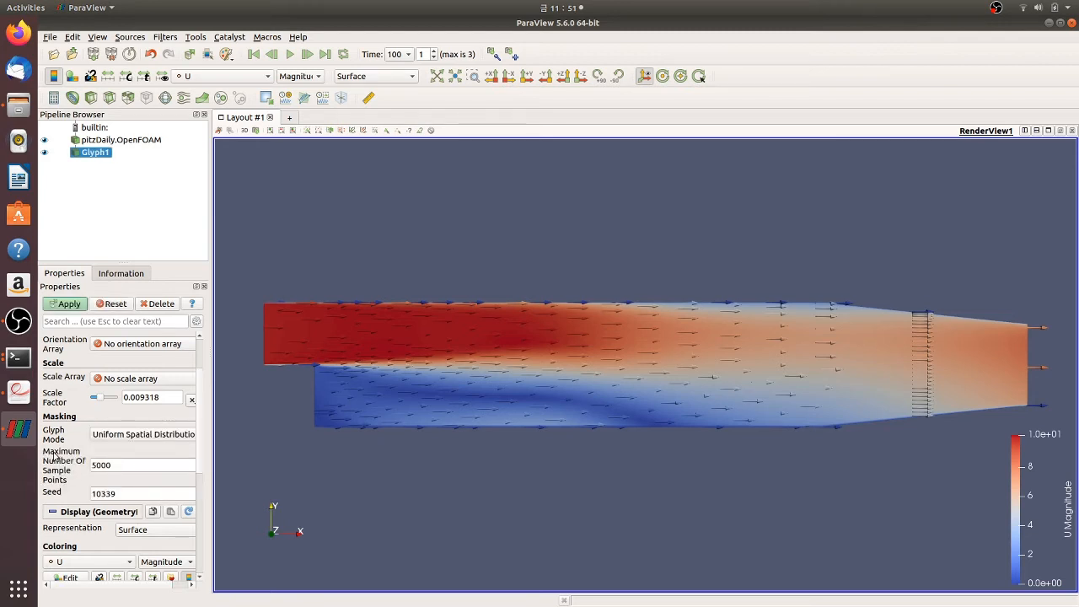
click(70, 306)
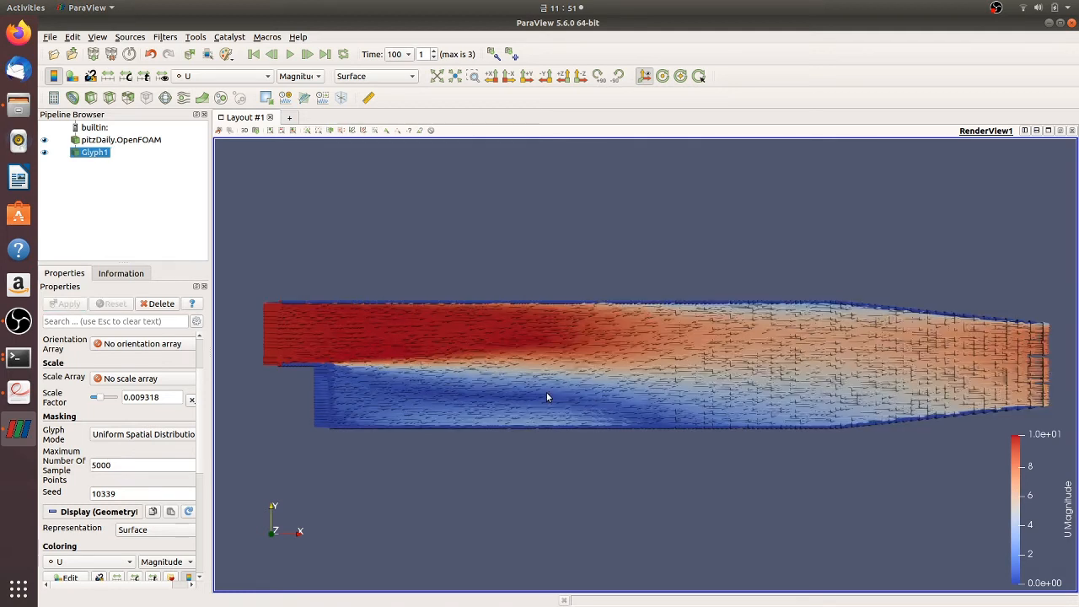
click(136, 465)
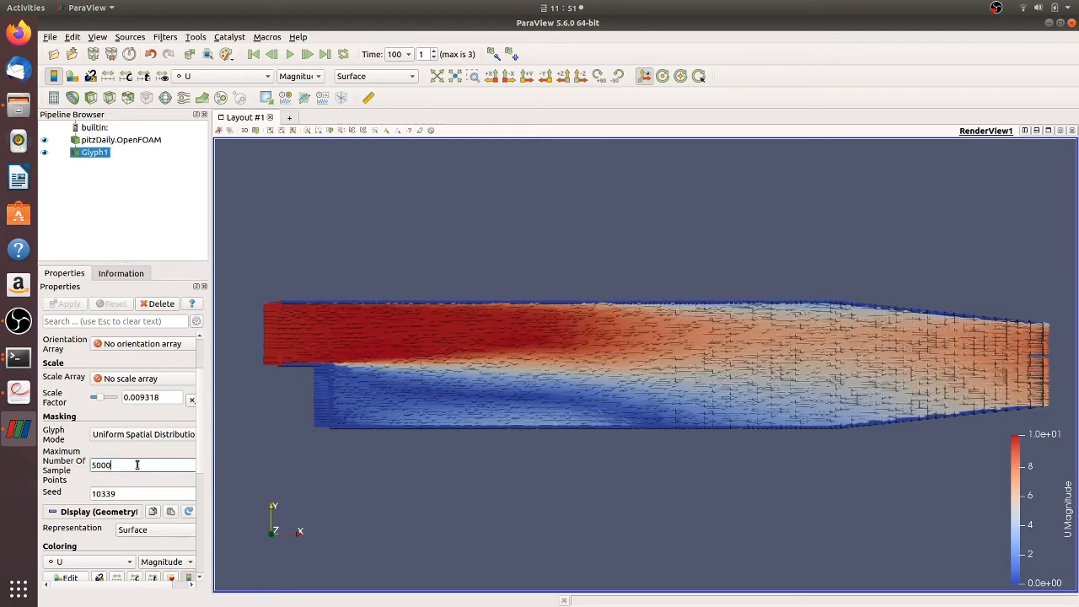
key(BackSpace)
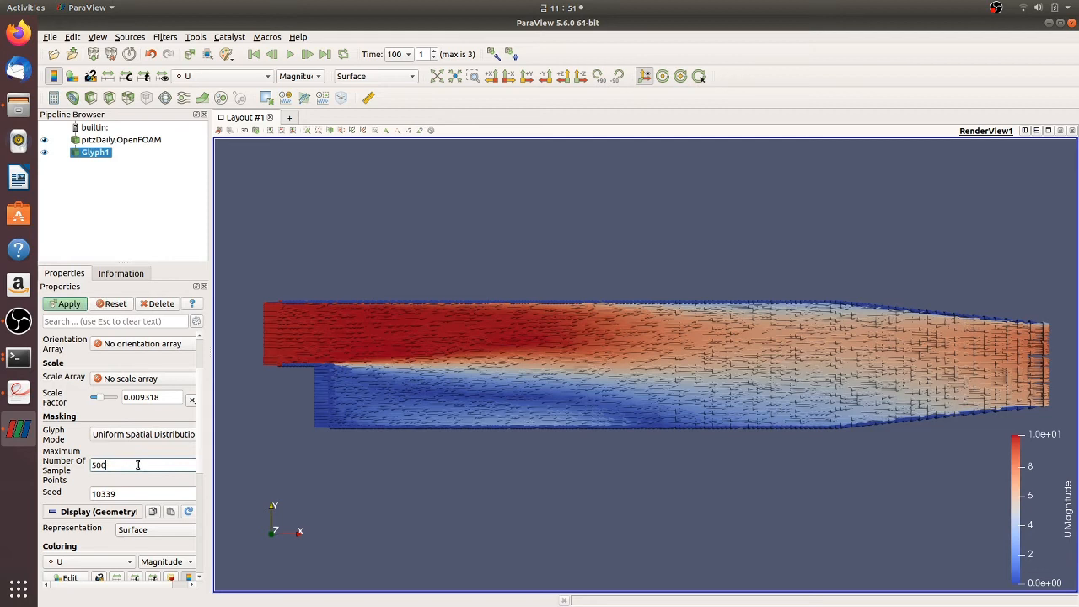
click(53, 303)
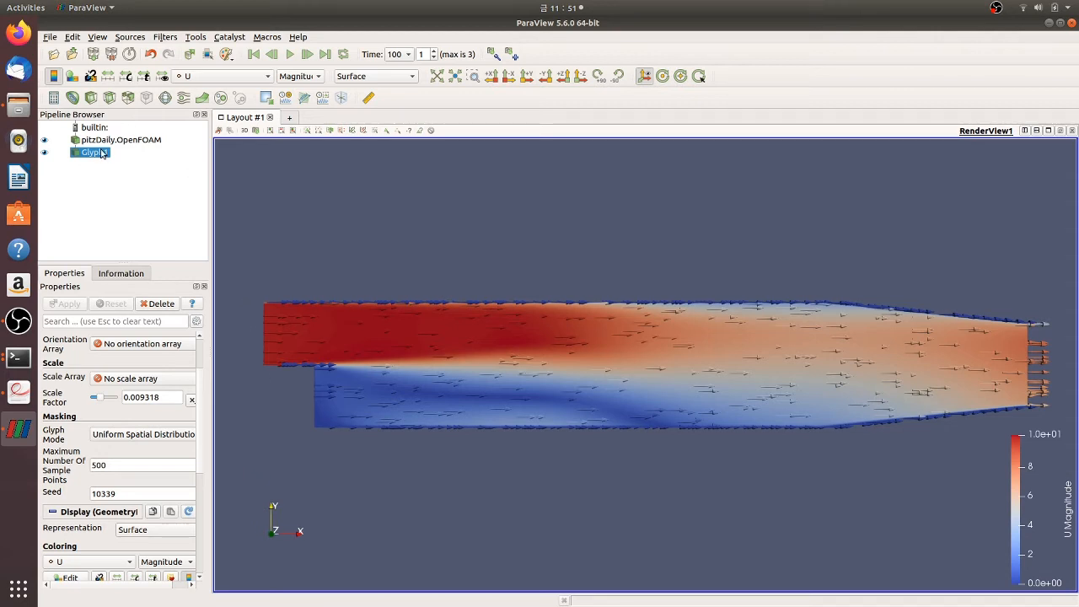
Hide the glyph arrows and add a Contour filter to the pitzDaily case
click(44, 153)
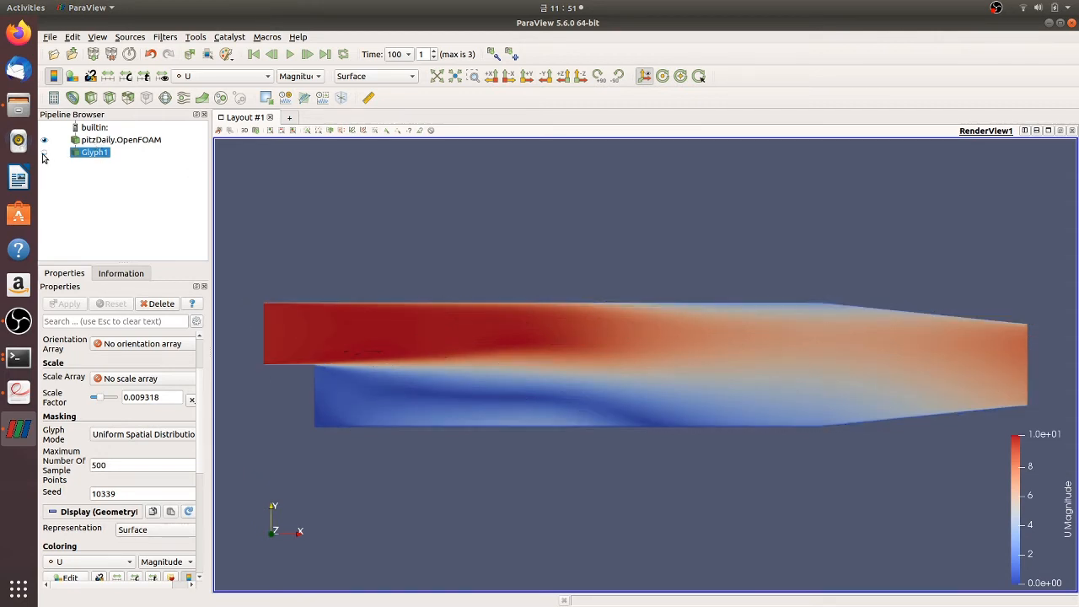
click(93, 142)
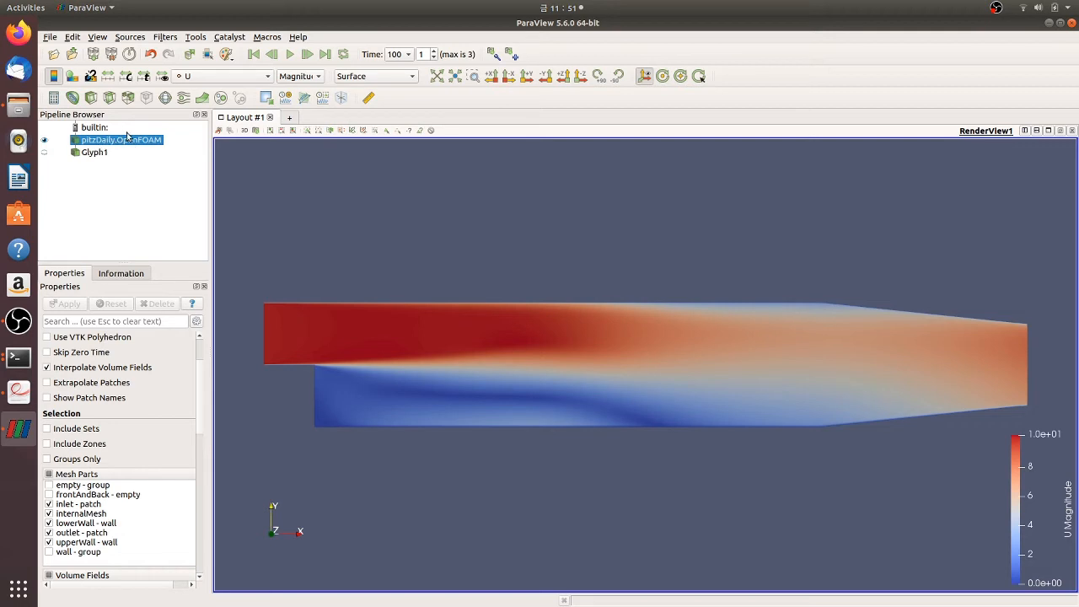
click(74, 98)
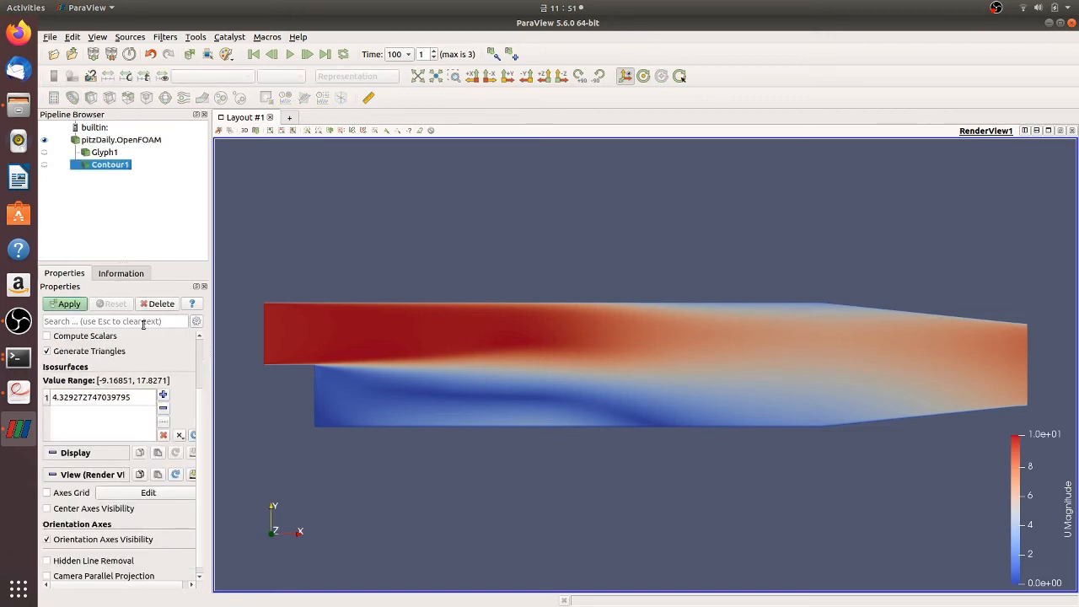
Check which arrays are available for the new Contour filter's Contour By setting
scroll(128, 533, up, 3)
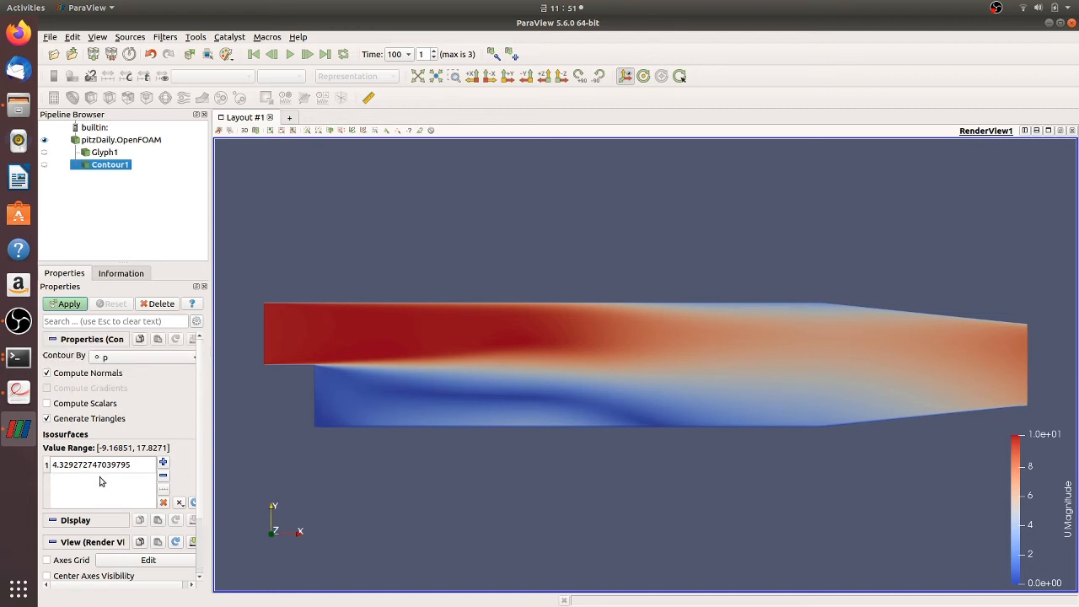
click(146, 359)
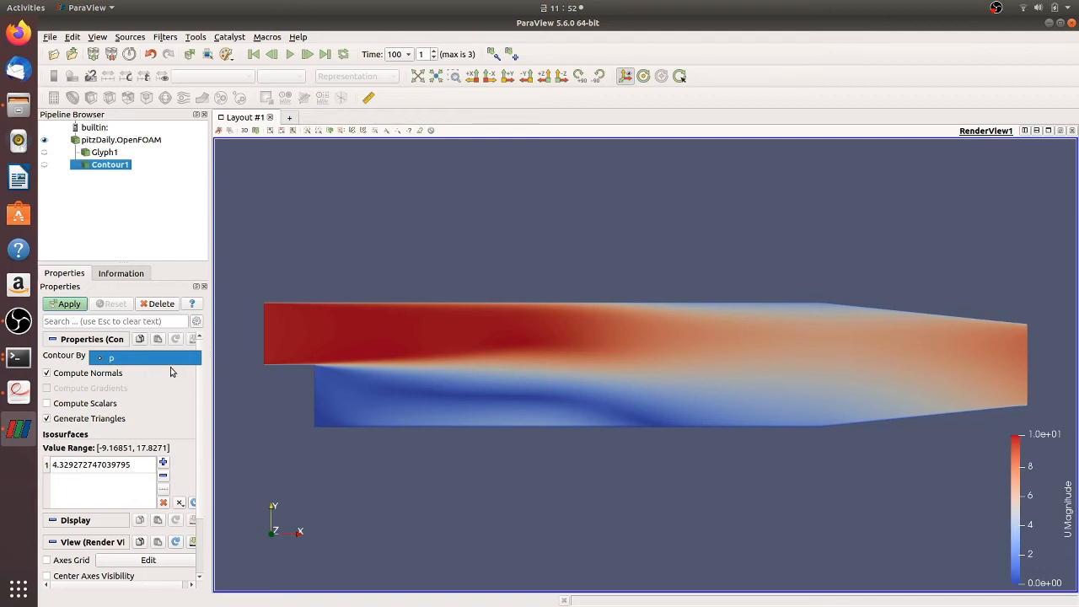
click(447, 226)
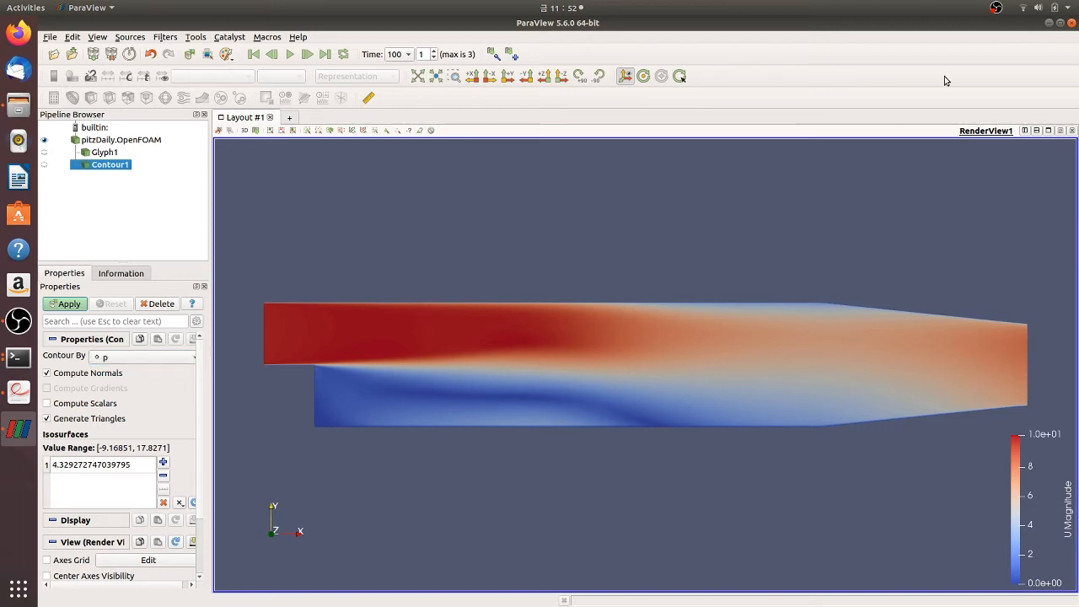
Open a maximized terminal, go to the OpenFOAM run directory with the run command and list its contents
key(ctrl+alt+t)
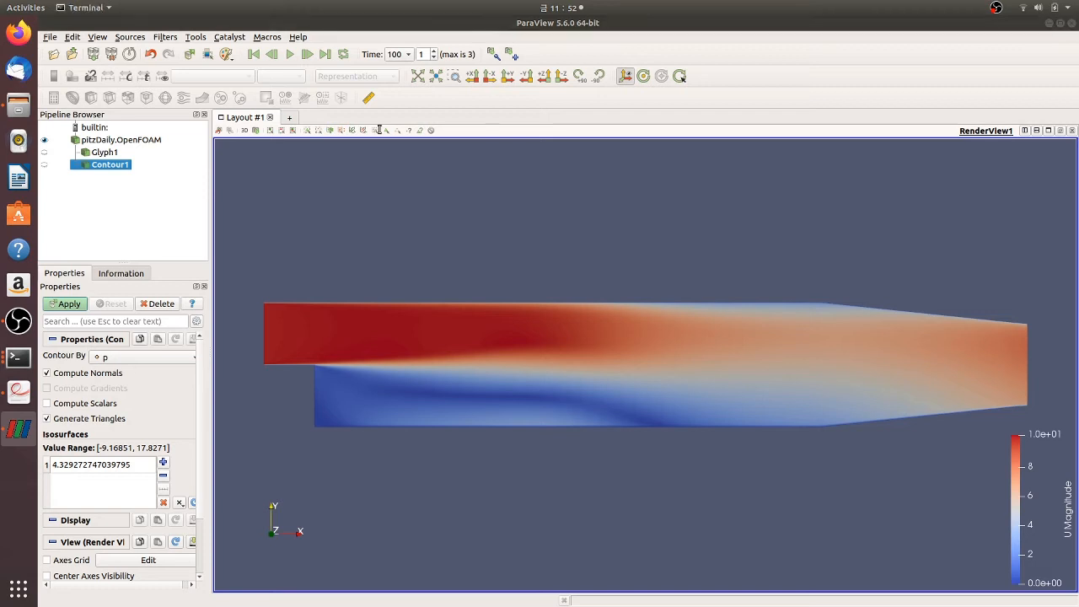
drag(400, 39, 810, 5)
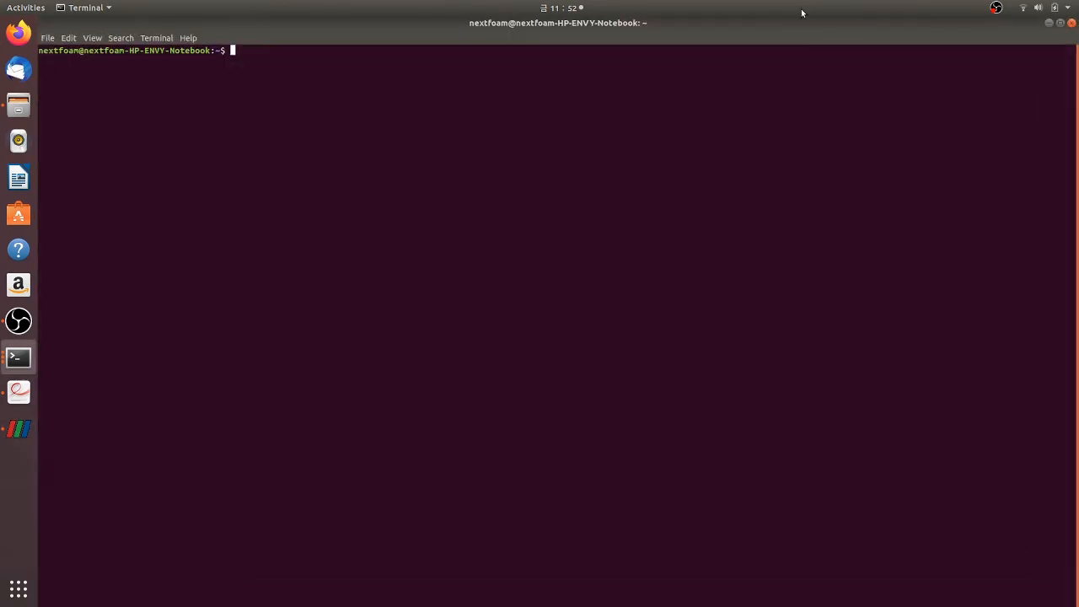
text(run)
key(Return)
text(ls)
key(Return)
Change into the pitzDaily case directory and list the contents of the case and its 0 folder
text(cd)
key(Tab)
key(Return)
text(ls)
key(Return)
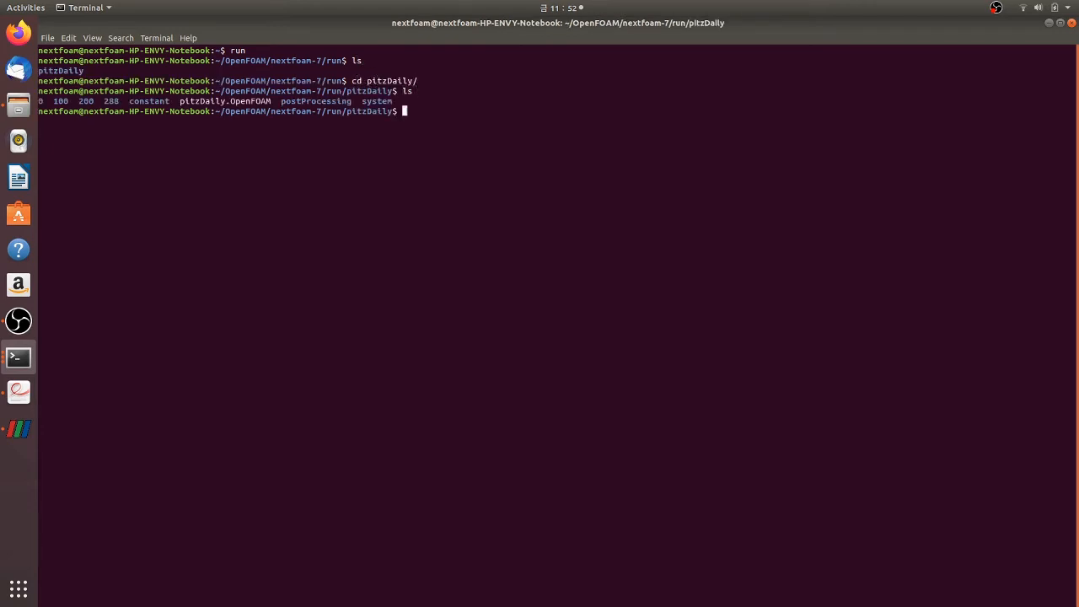
text(ls 0)
key(Return)
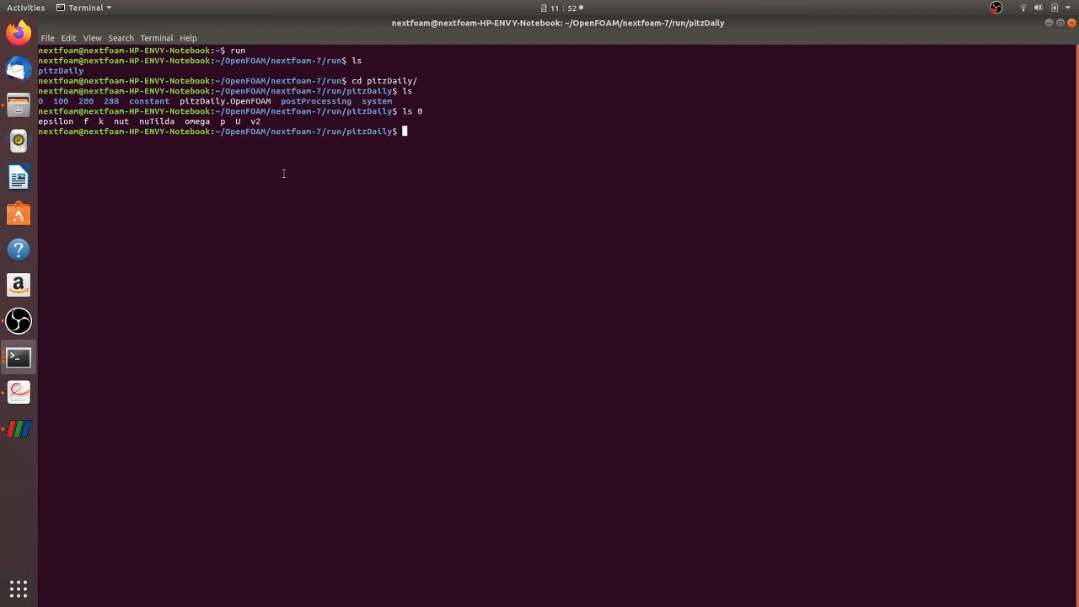
Compute the velocity magnitude field for the case by running postProcess -func "mag(U)"
text(postPr)
key(Tab)
text(-func)
text("mag(U))
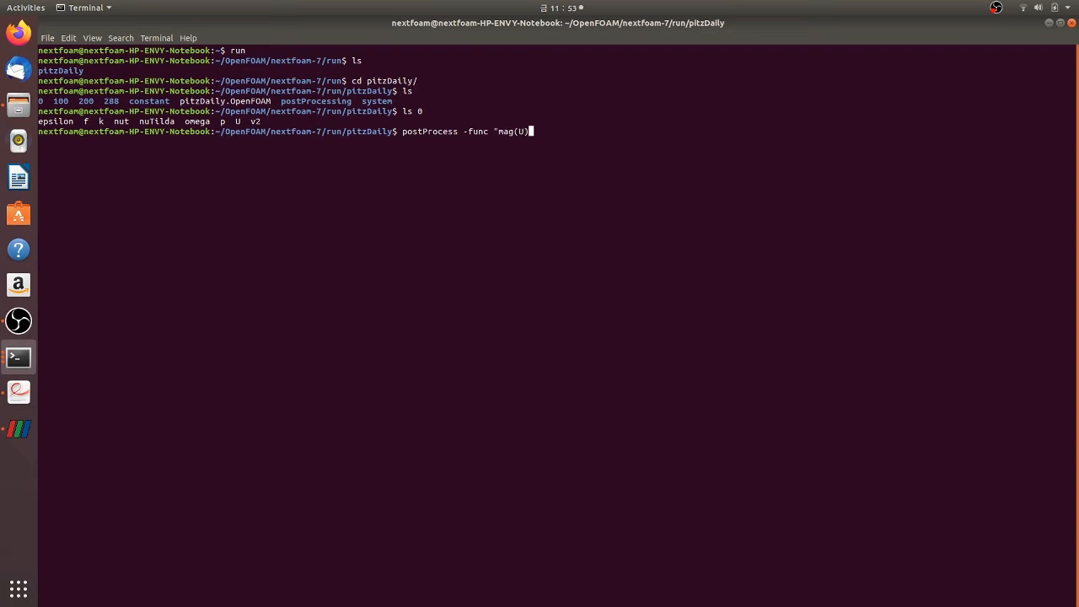
text(")
key(Return)
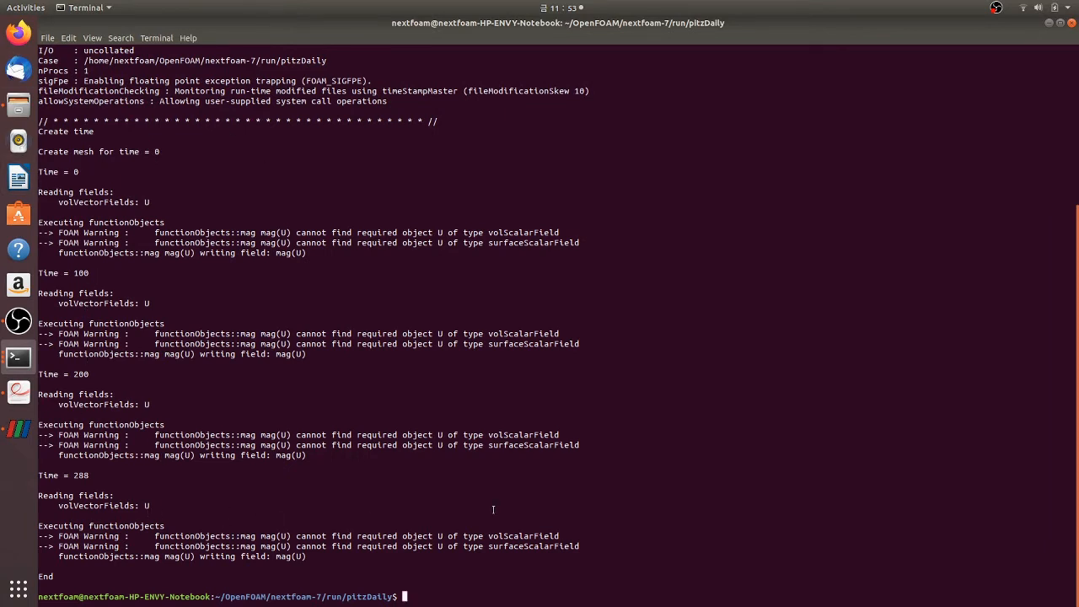
List the 0 folder again and highlight the mag(U) field file
text(ls 0)
key(Return)
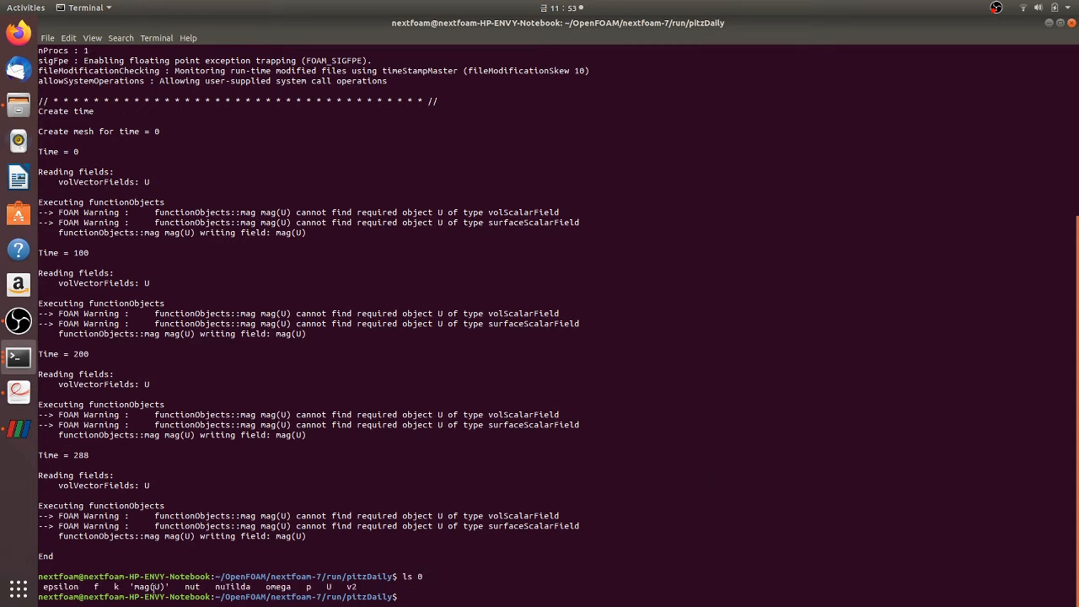
drag(130, 586, 170, 586)
Switch to ParaView, load the mag(U) volume field of pitzDaily.OpenFOAM, and show that source in the view
click(18, 430)
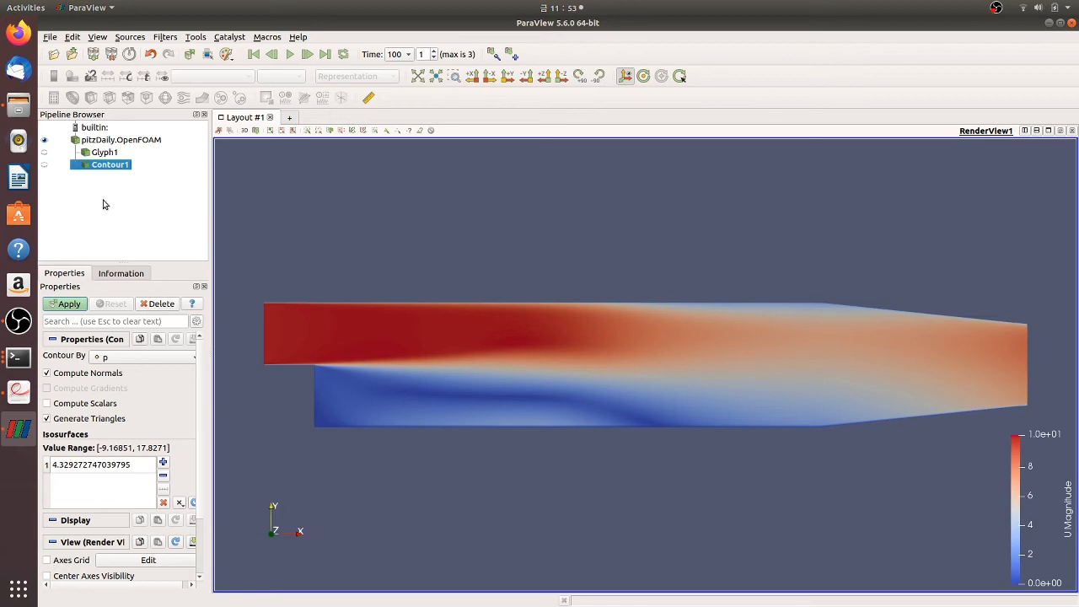
click(110, 141)
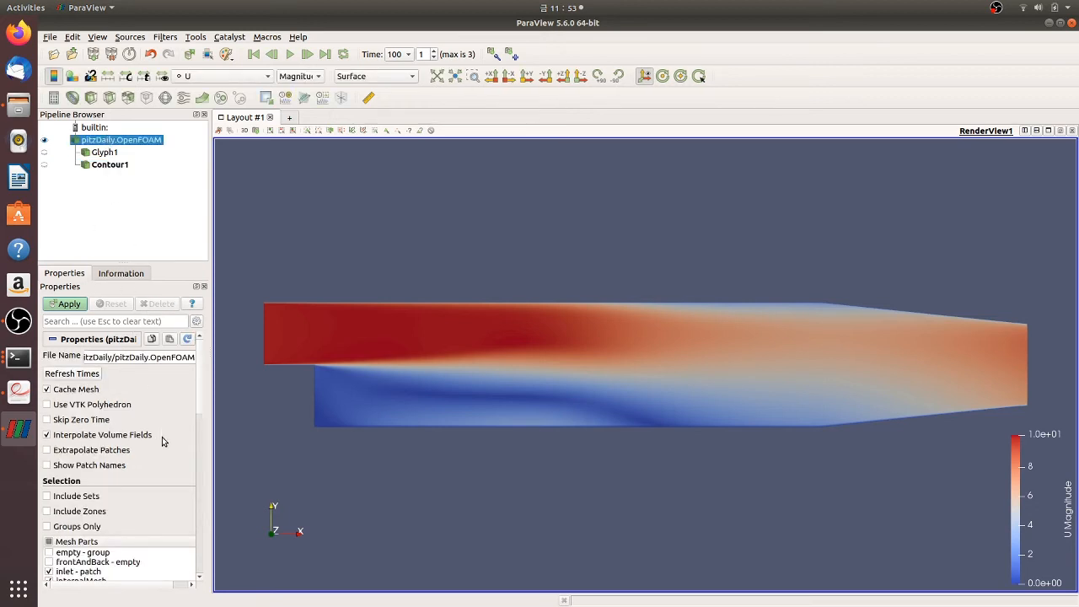
scroll(162, 437, down, 5)
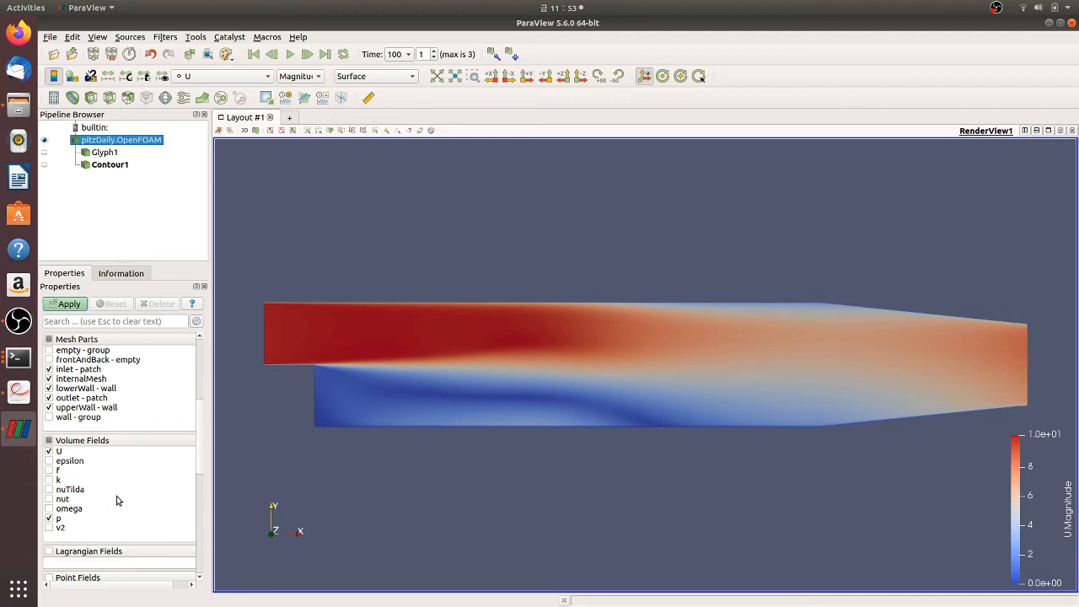
click(163, 491)
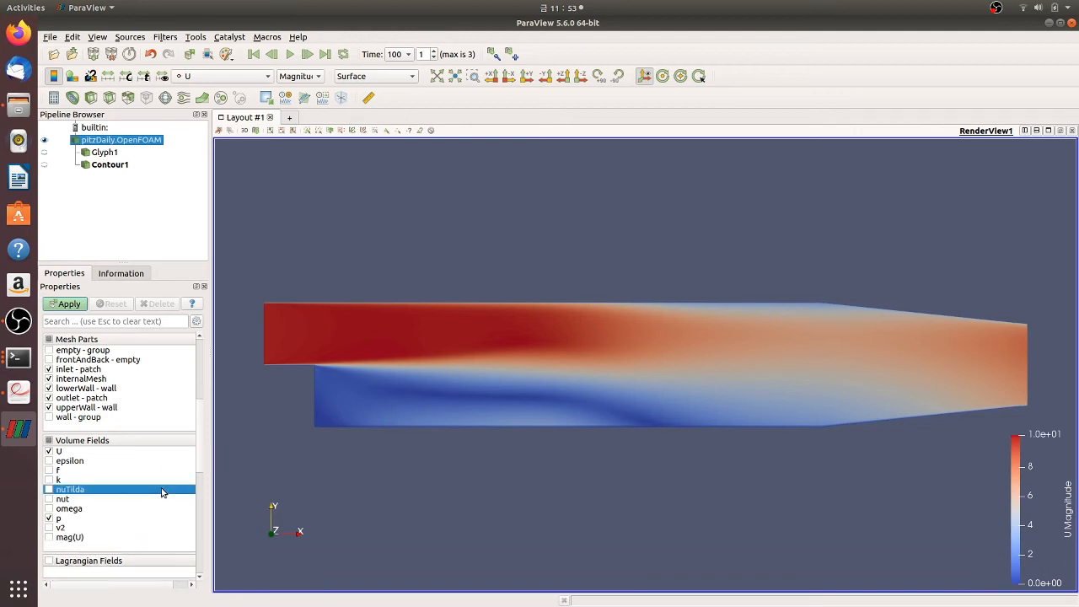
click(61, 538)
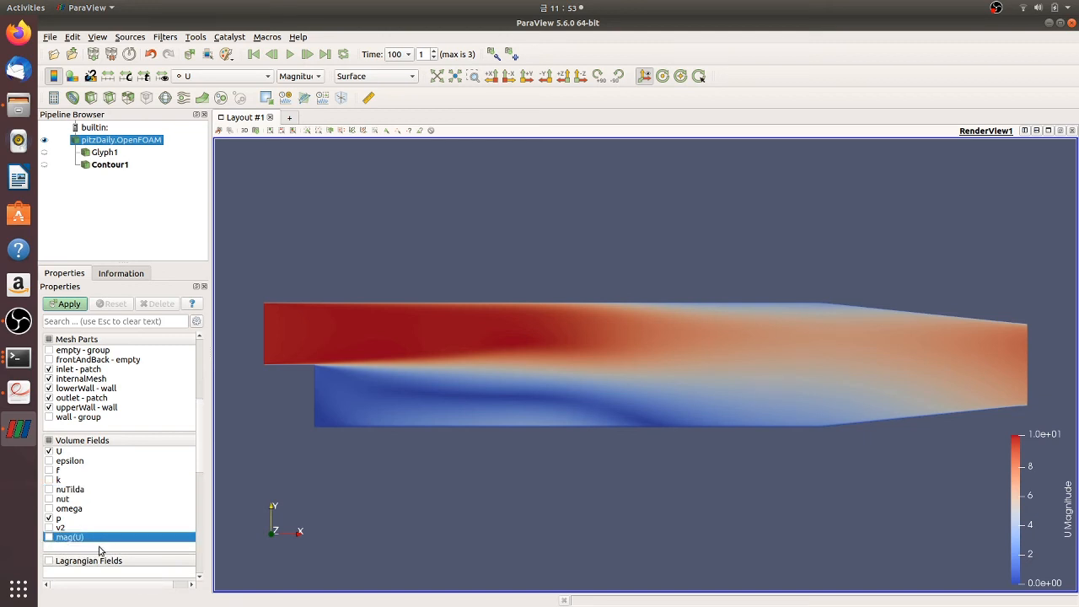
click(49, 537)
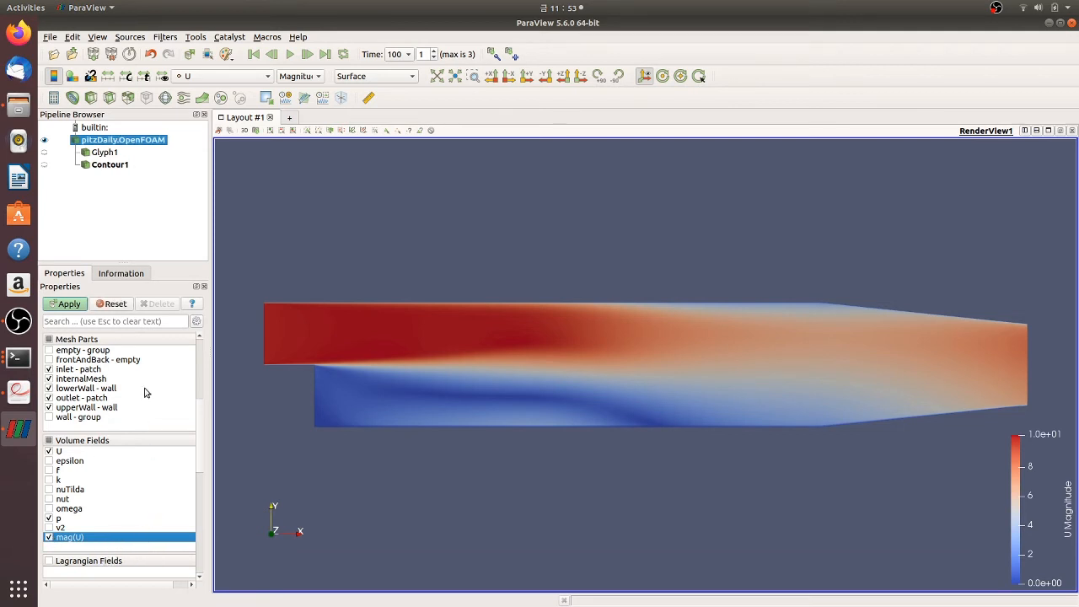
click(69, 304)
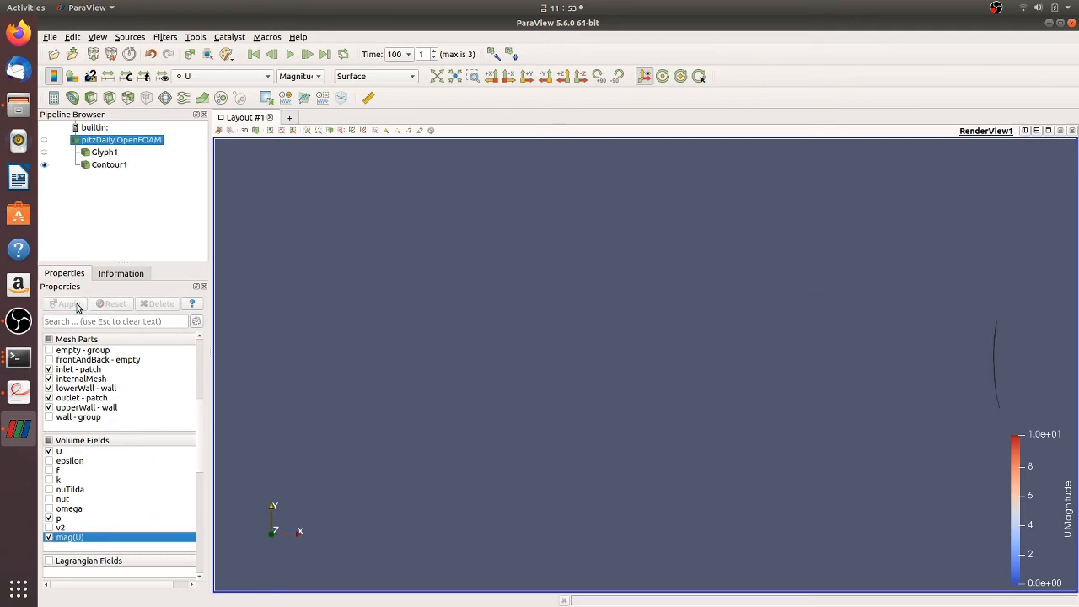
click(43, 140)
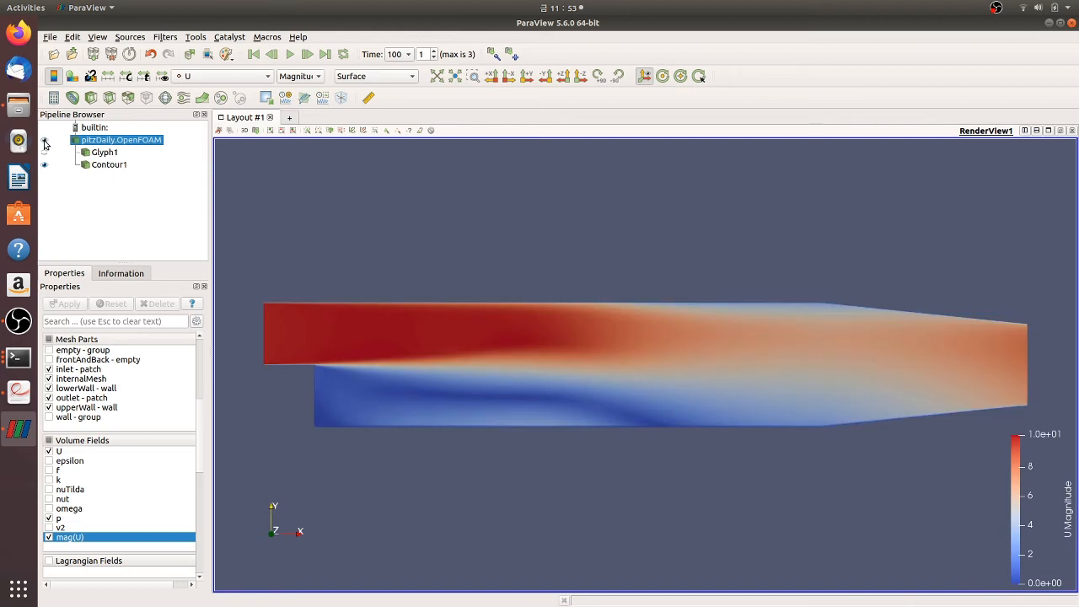
Set Contour1 to contour by mag(U) and apply the change
click(108, 165)
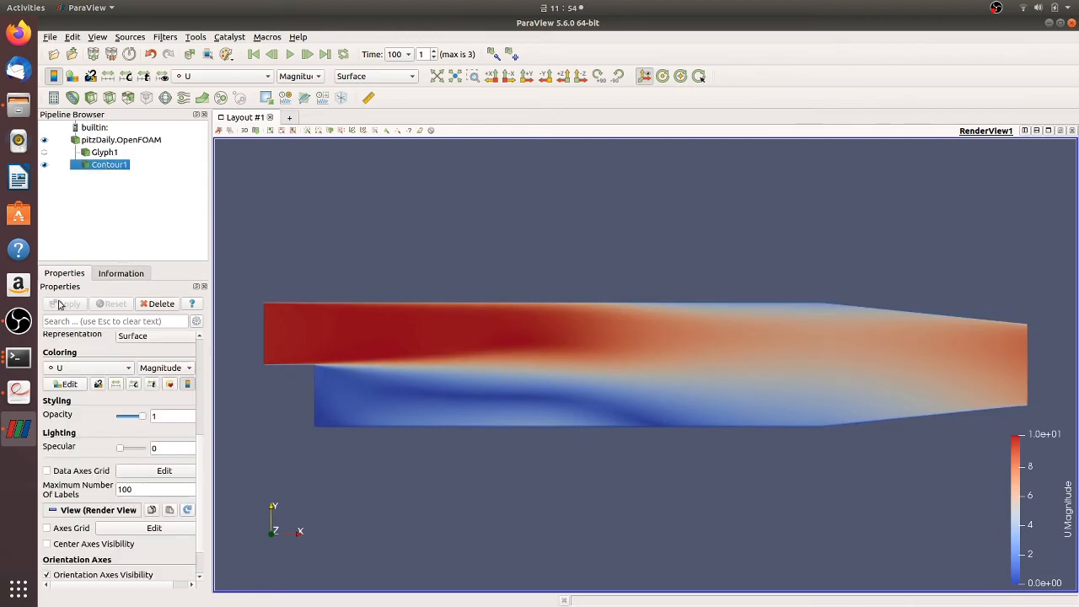
scroll(91, 354, up, 1)
scroll(91, 354, up, 3)
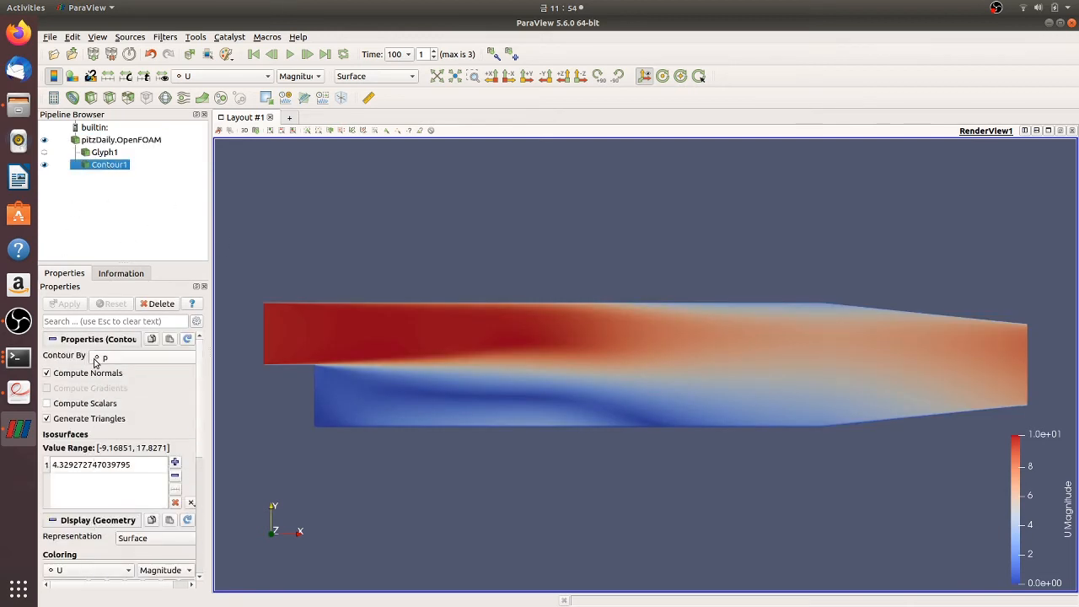
click(98, 356)
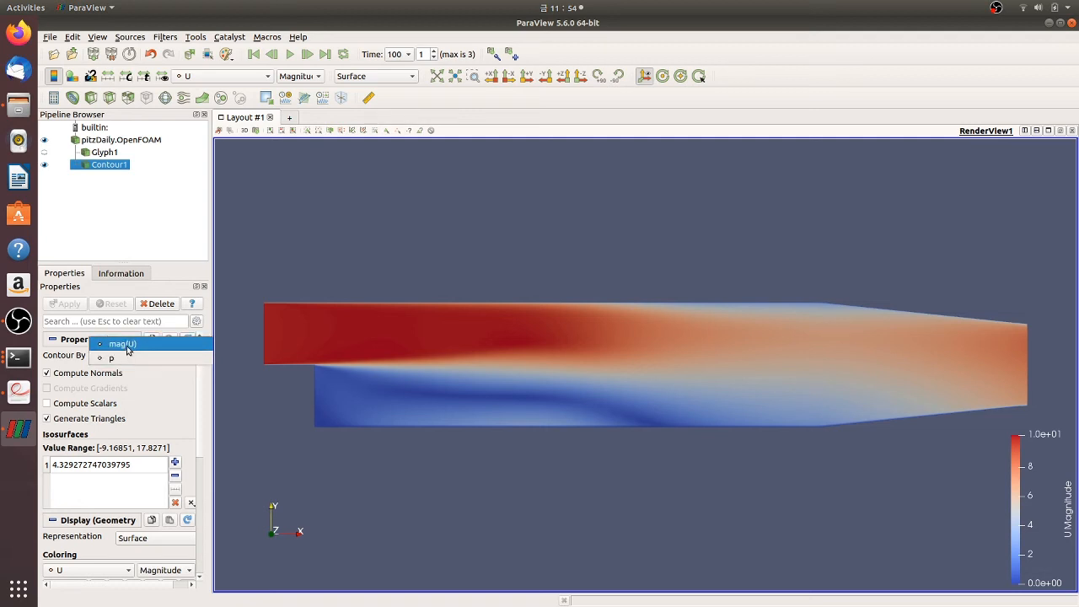
click(127, 345)
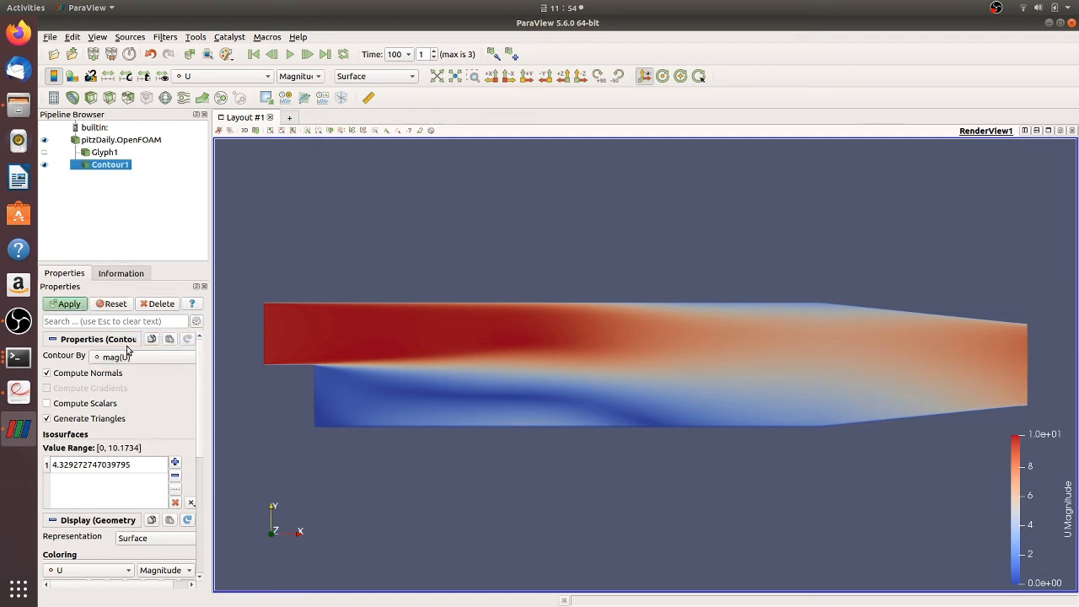
click(74, 309)
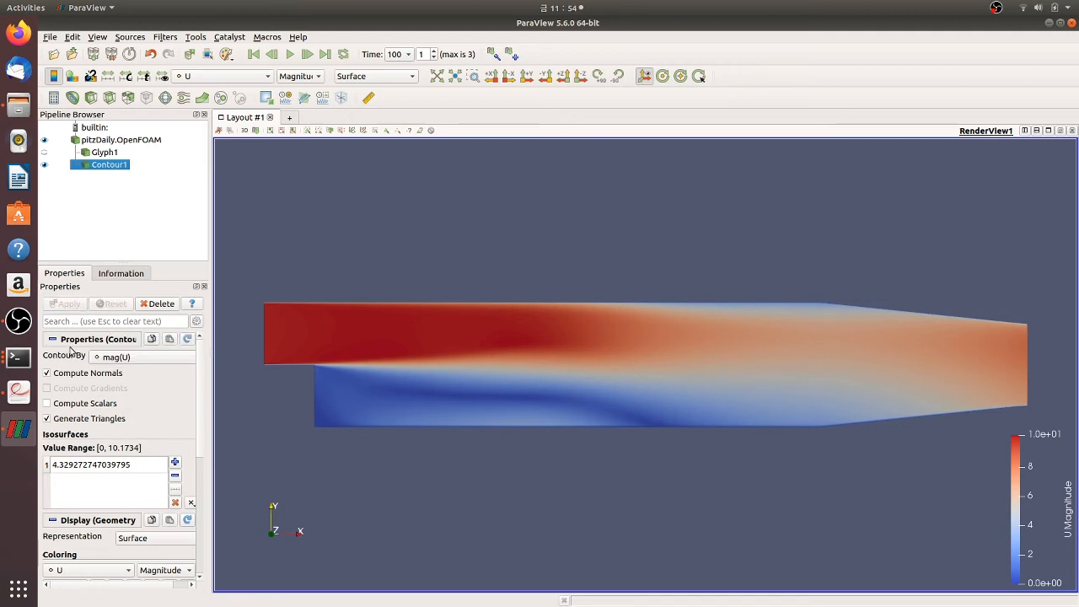
Hide pitzDaily.OpenFOAM so only the contour is shown, and go to the last time step
click(44, 139)
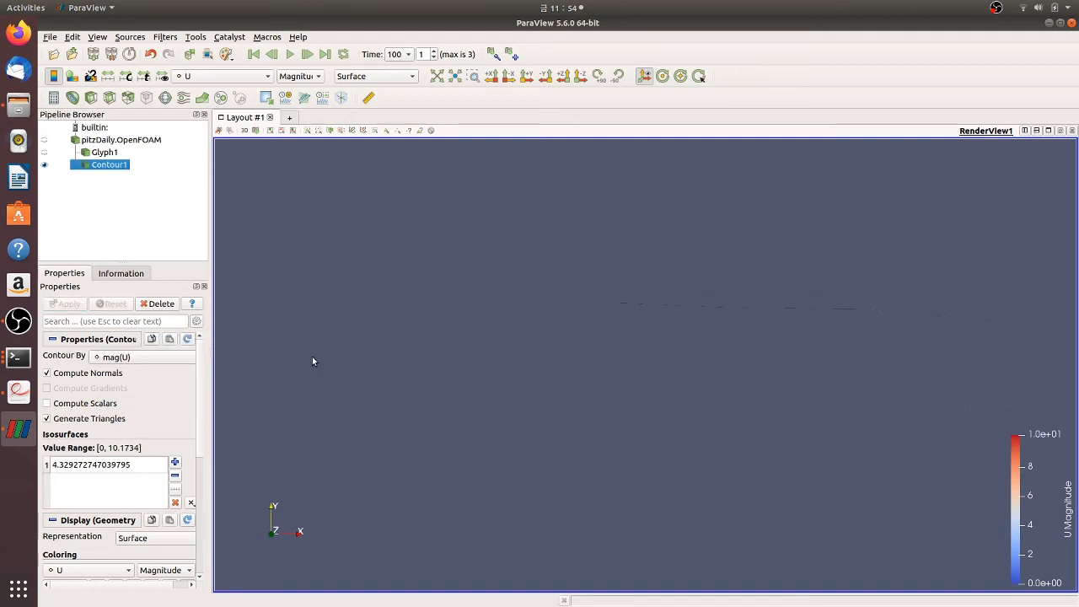
drag(524, 393, 548, 432)
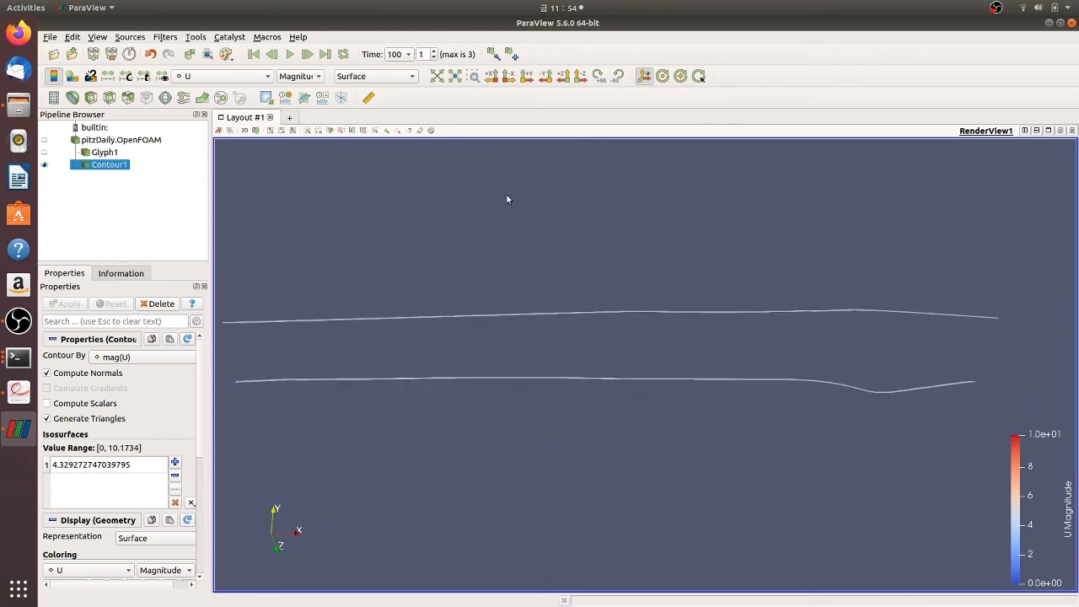
drag(546, 410, 340, 450)
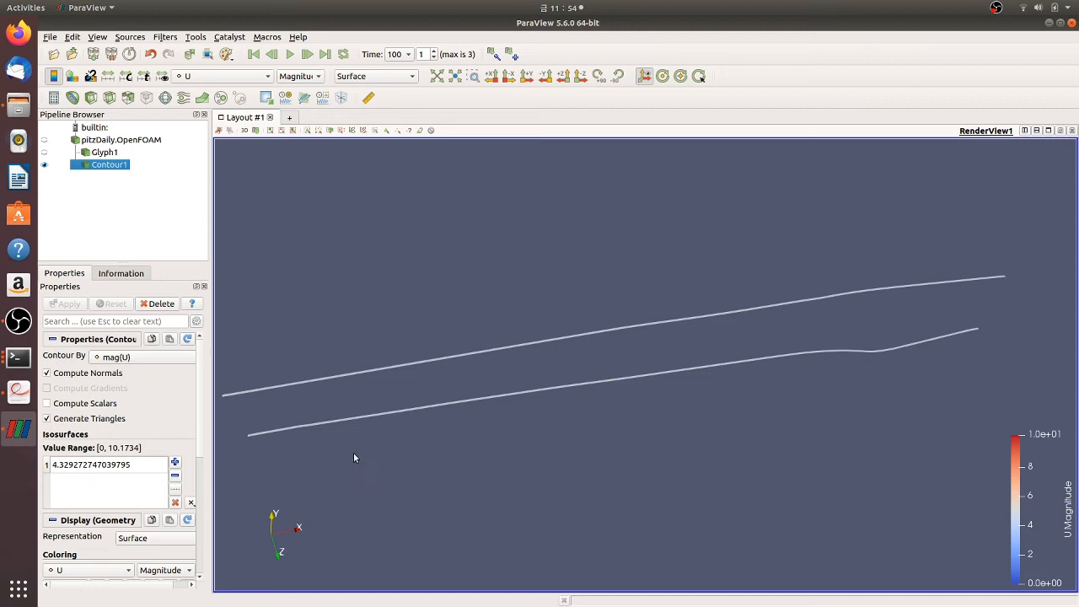
click(325, 54)
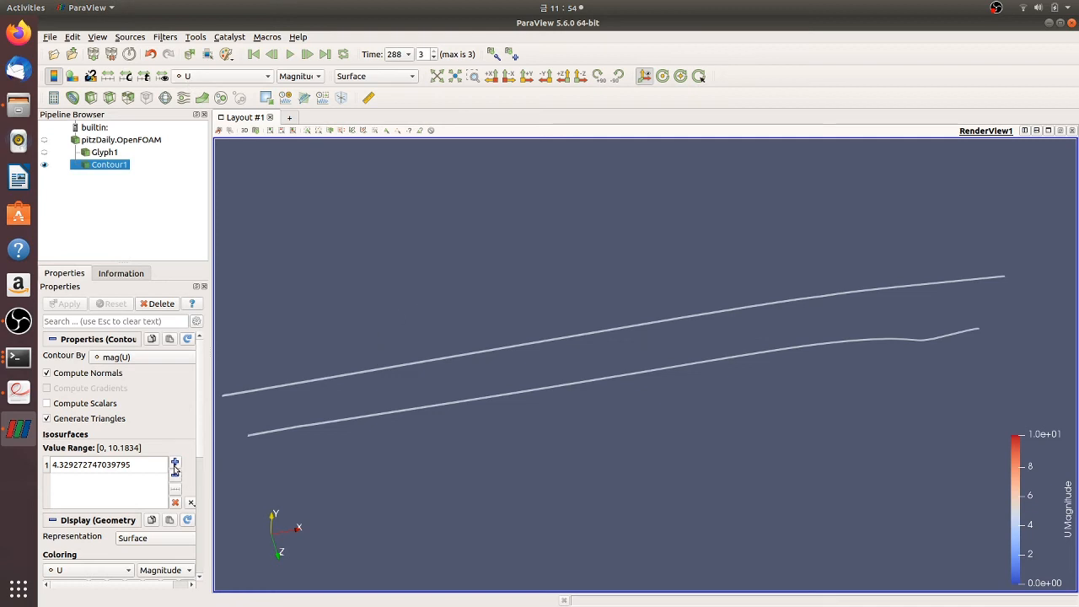
Add isosurface values from 0 to 10 in increments of 1 to Contour1
click(141, 473)
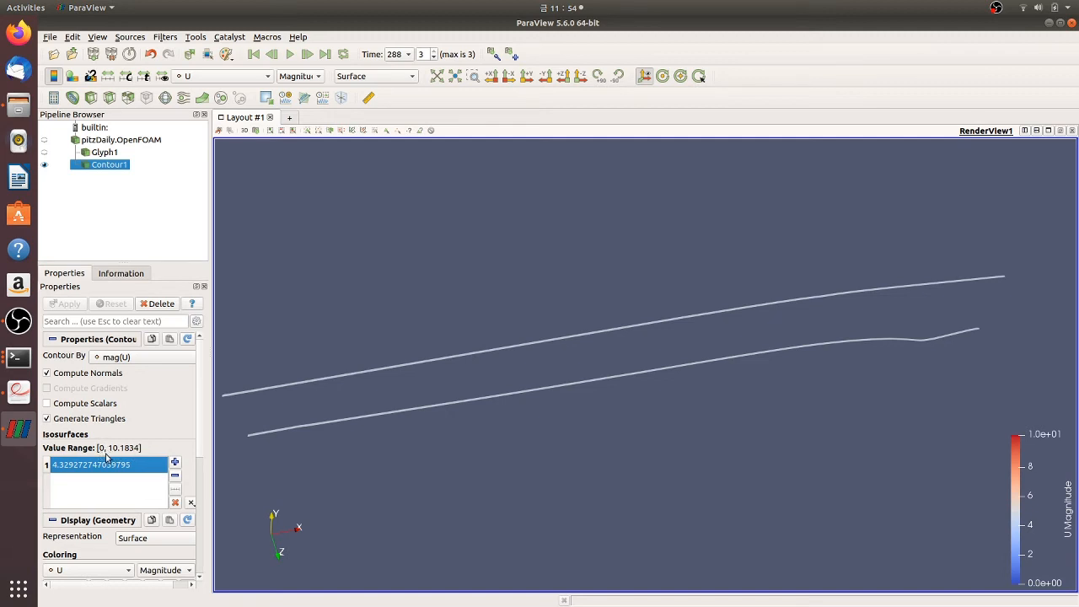
click(174, 462)
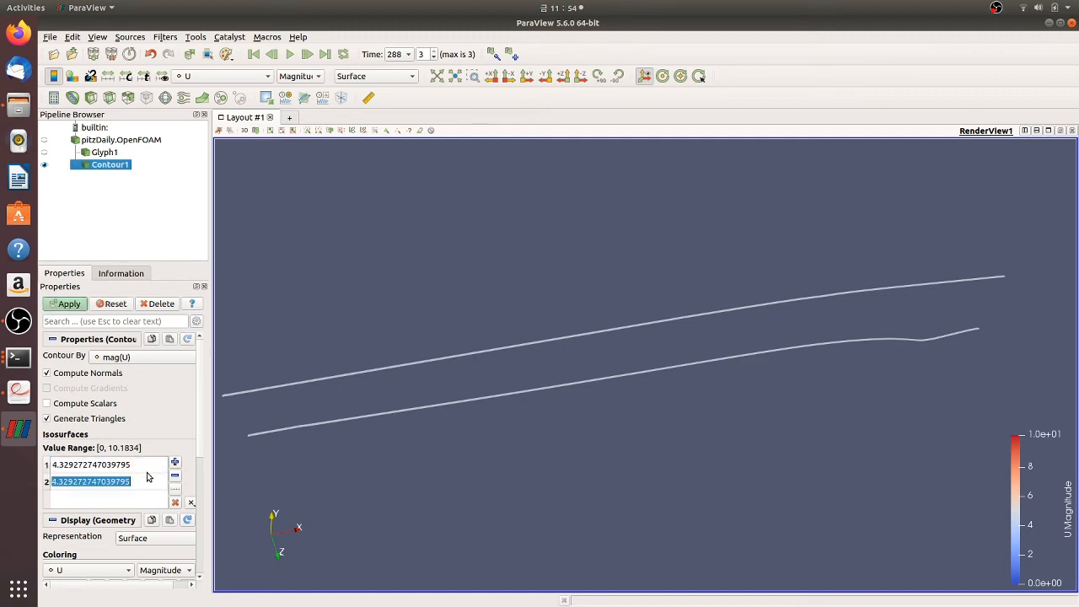
text(0)
key(Return)
click(175, 463)
text(1)
click(175, 463)
text(2)
click(175, 463)
click(176, 463)
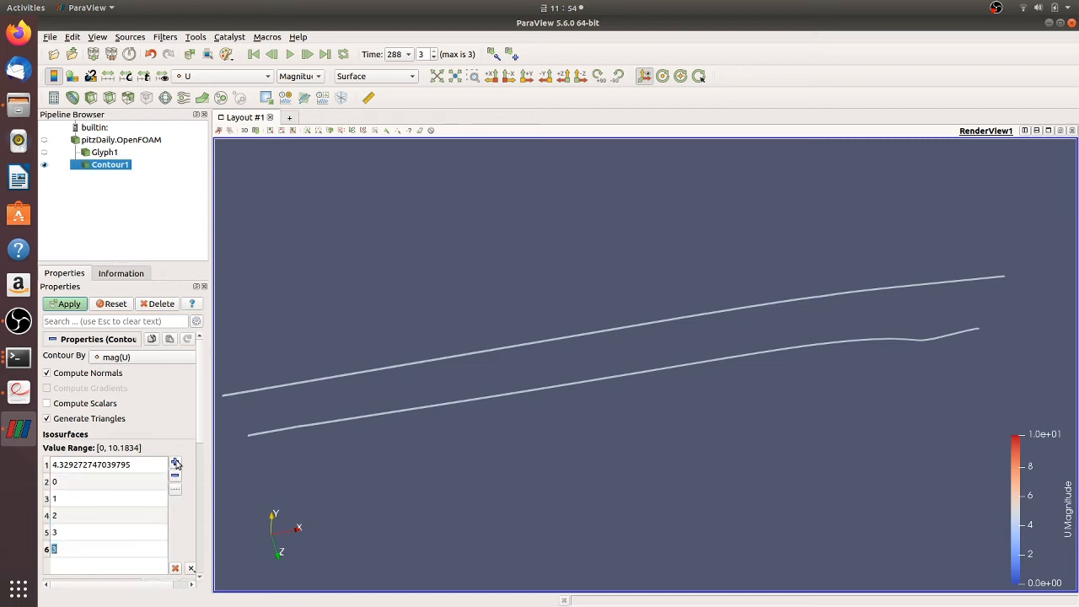
click(175, 463)
click(176, 464)
click(175, 464)
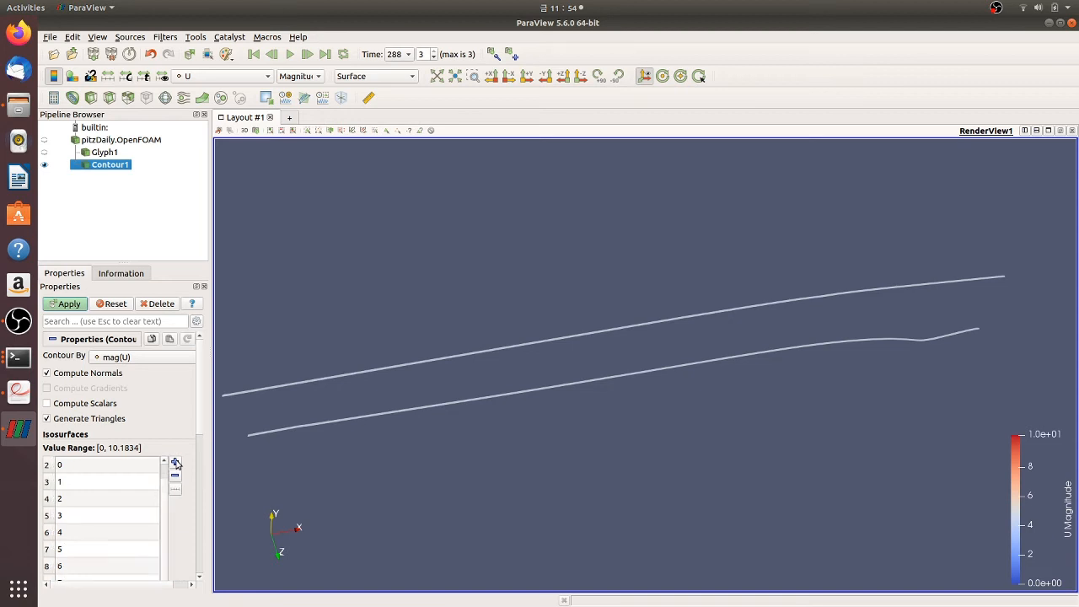
scroll(147, 494, down, 2)
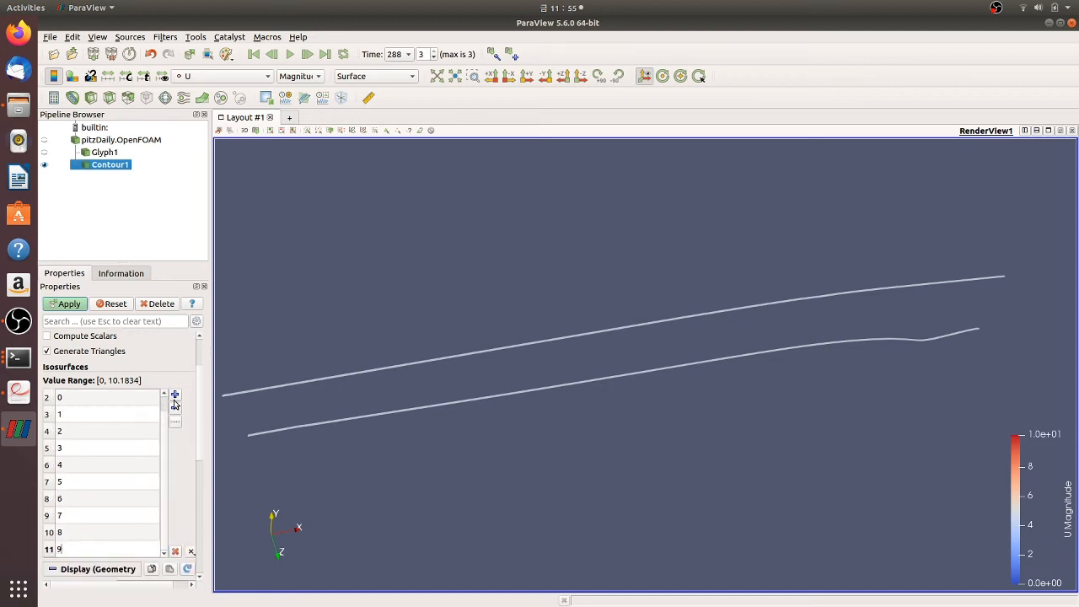
click(175, 395)
text(1)
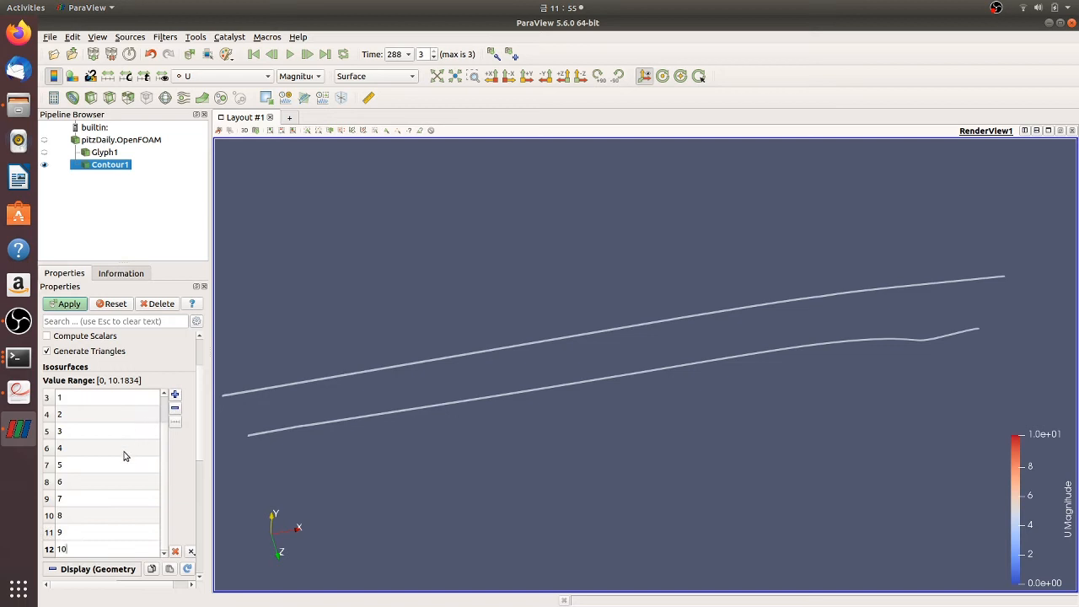
text(0)
key(Return)
Remove the 4.329272747039795 isosurface value from Contour1 and apply the contour settings
scroll(123, 475, up, 4)
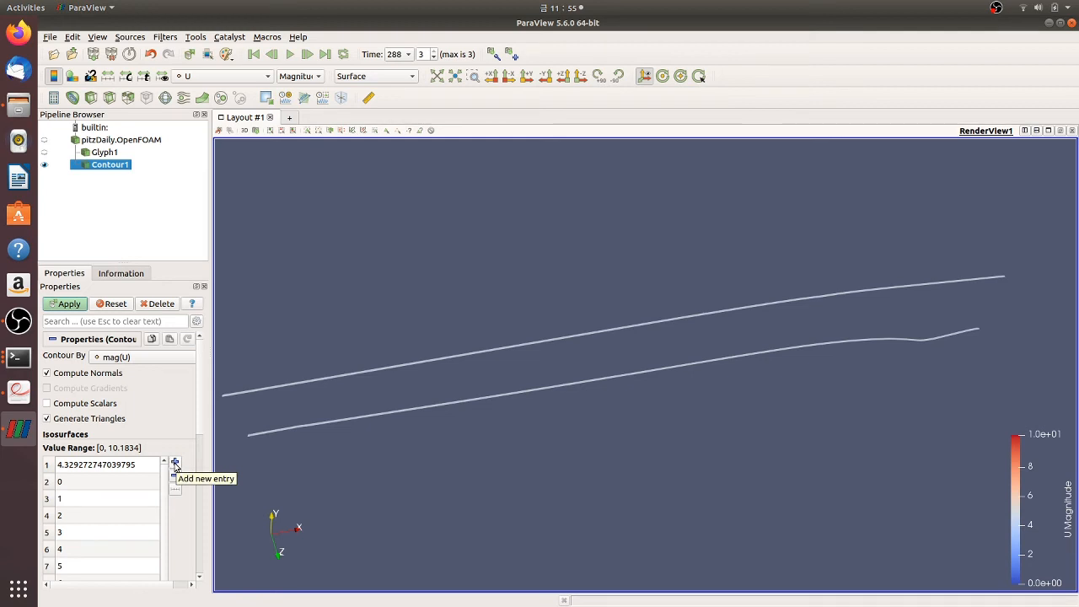
click(114, 467)
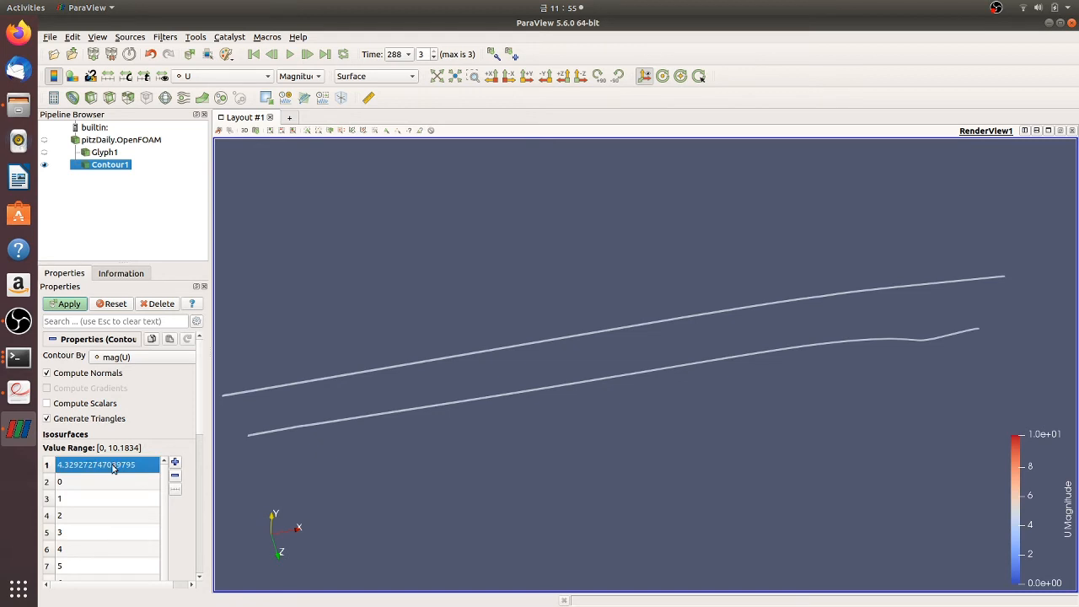
click(175, 478)
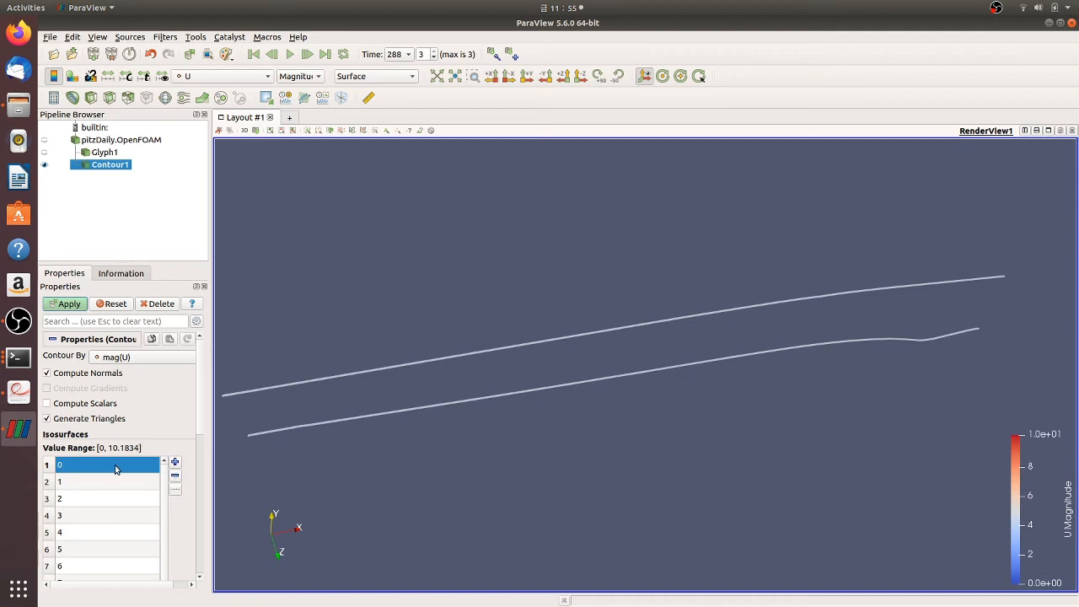
scroll(116, 486, down, 3)
scroll(116, 499, up, 2)
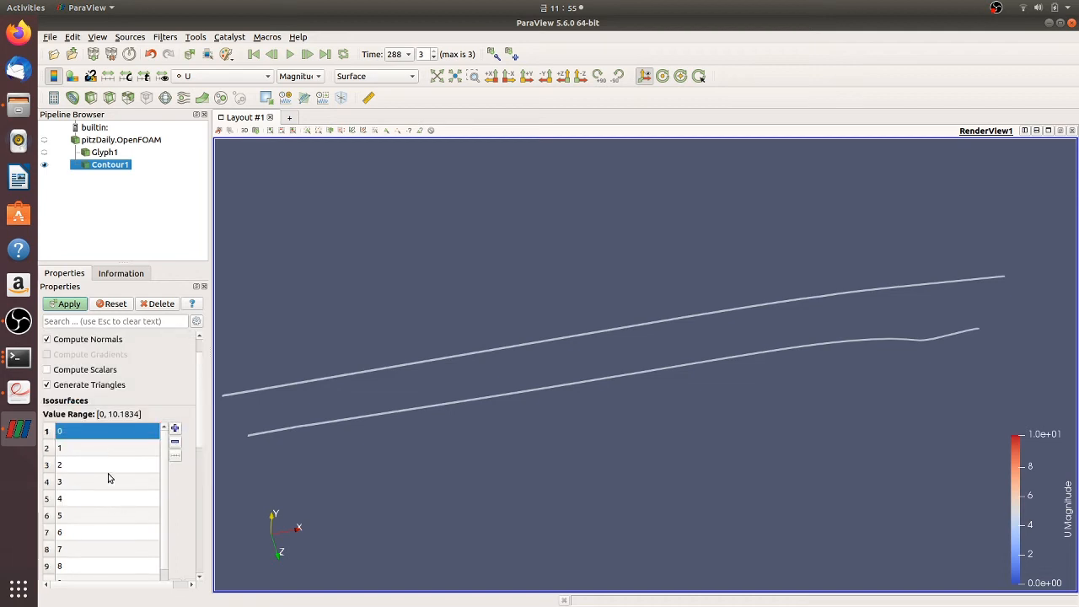
click(70, 303)
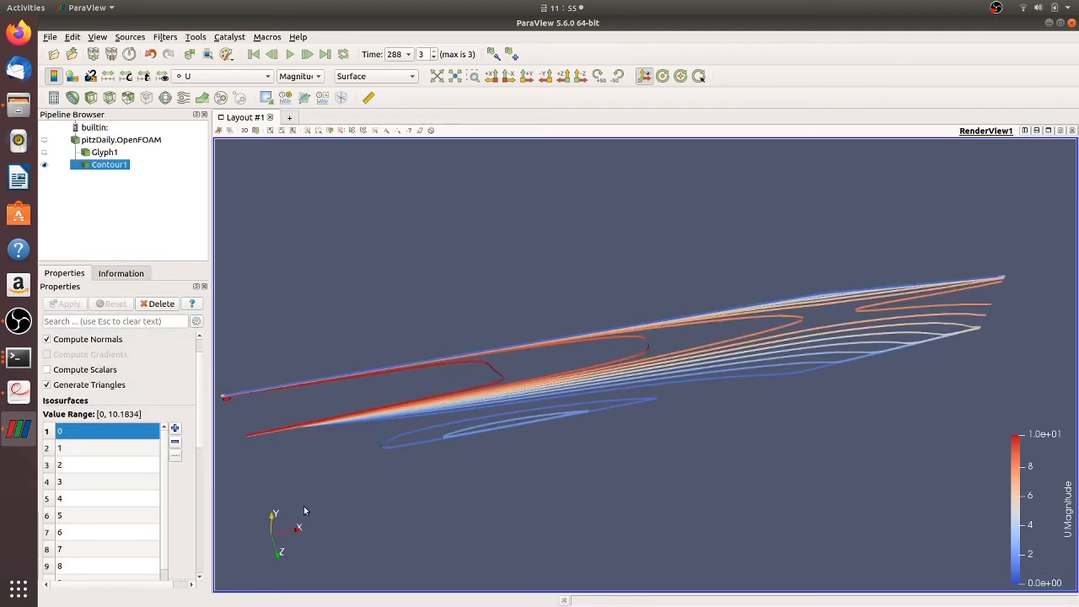
Show pitzDaily.OpenFOAM together with the contour and color it by the mag(U) point field
drag(326, 449, 419, 415)
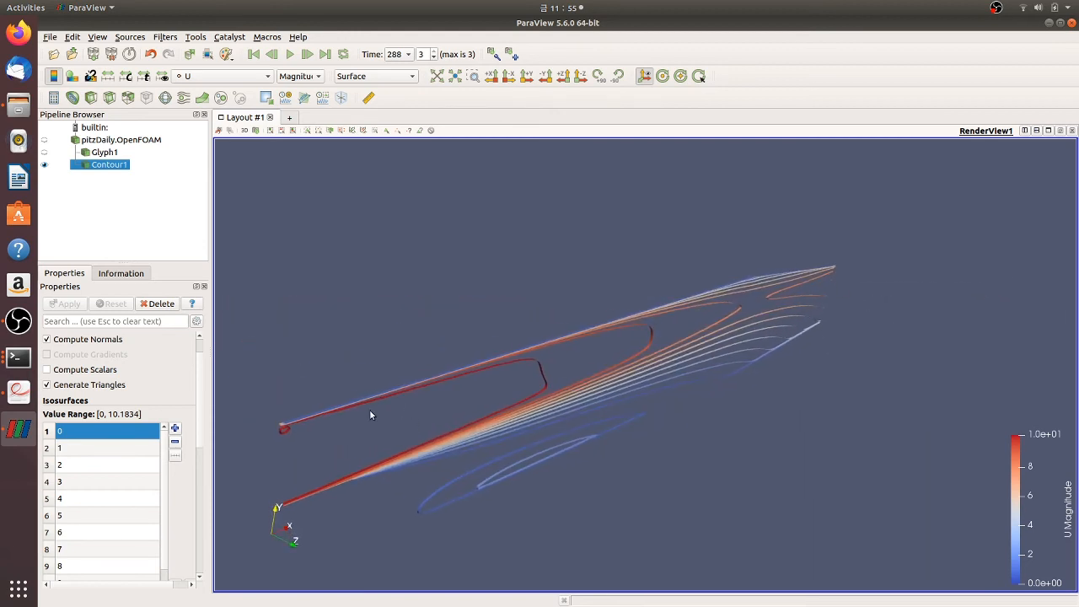
scroll(187, 435, down, 3)
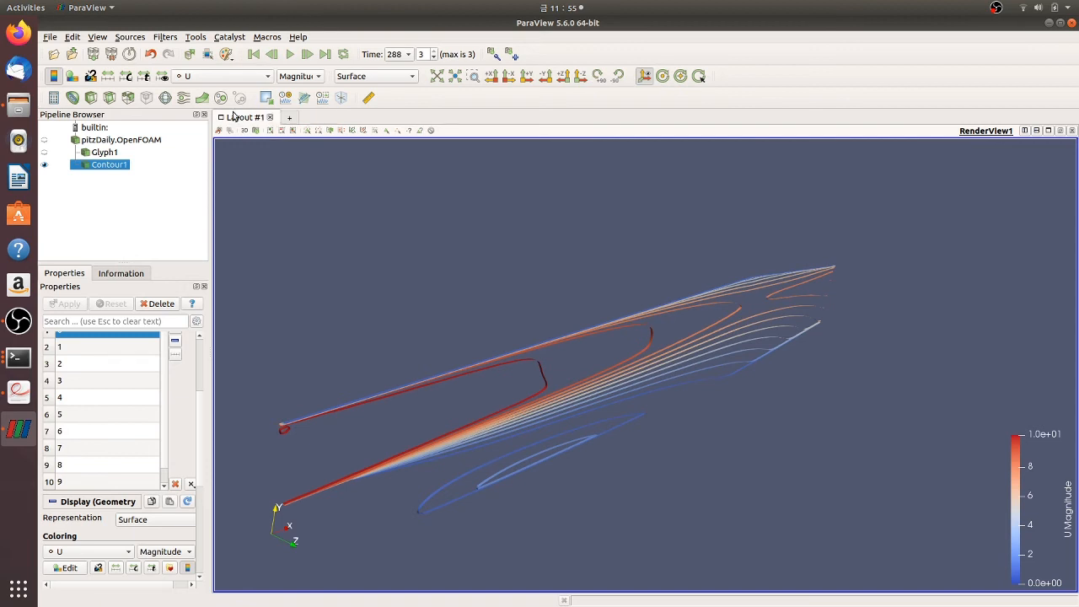
click(44, 143)
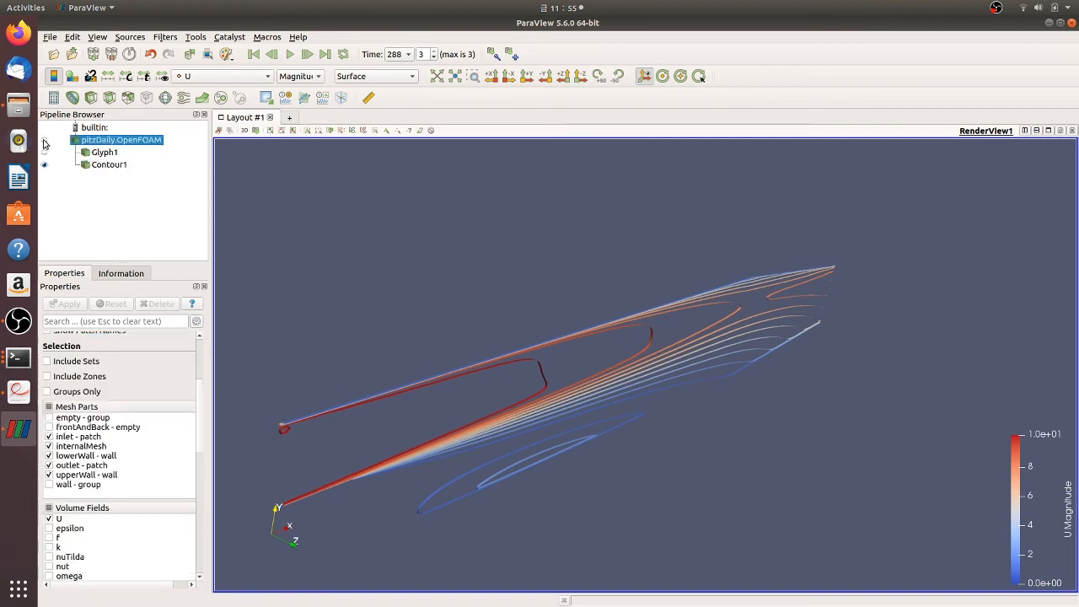
click(224, 78)
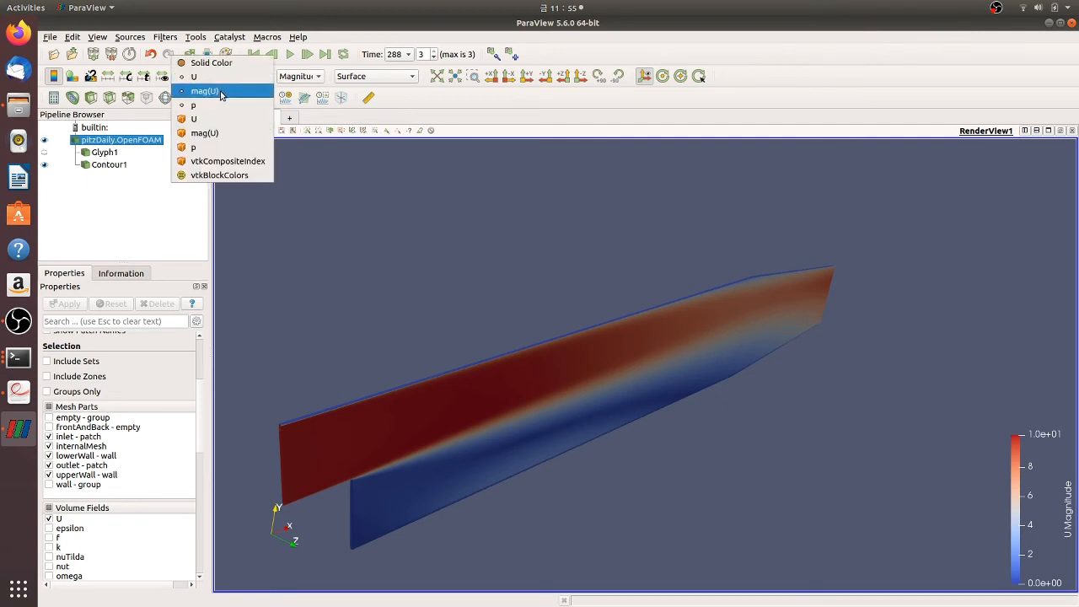
click(205, 91)
Set the representation of Contour1 to Surface With Edges
drag(460, 436, 403, 425)
click(115, 167)
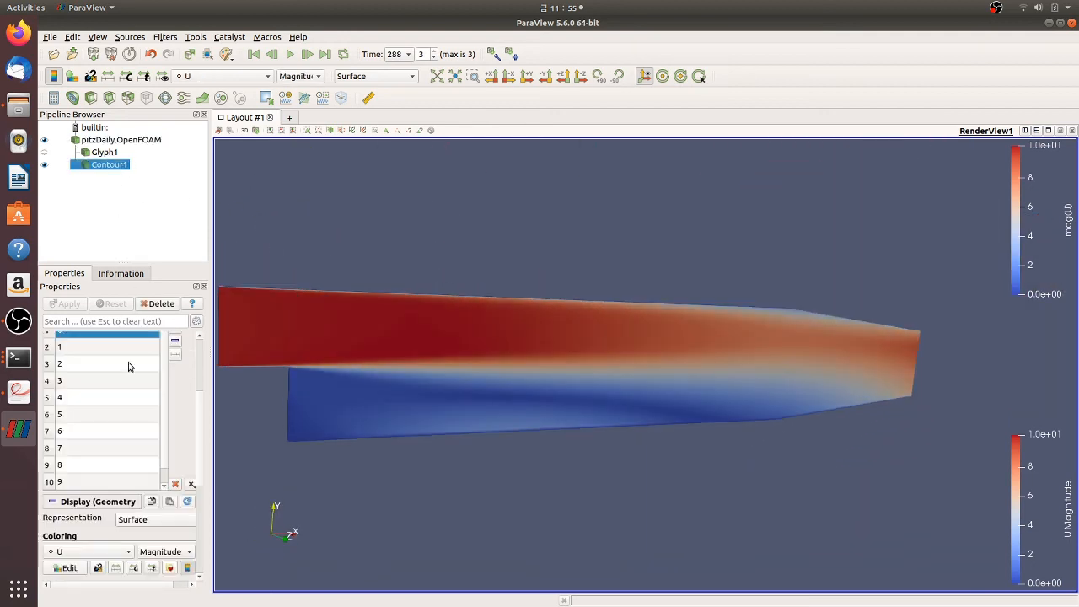
scroll(135, 472, down, 1)
click(130, 489)
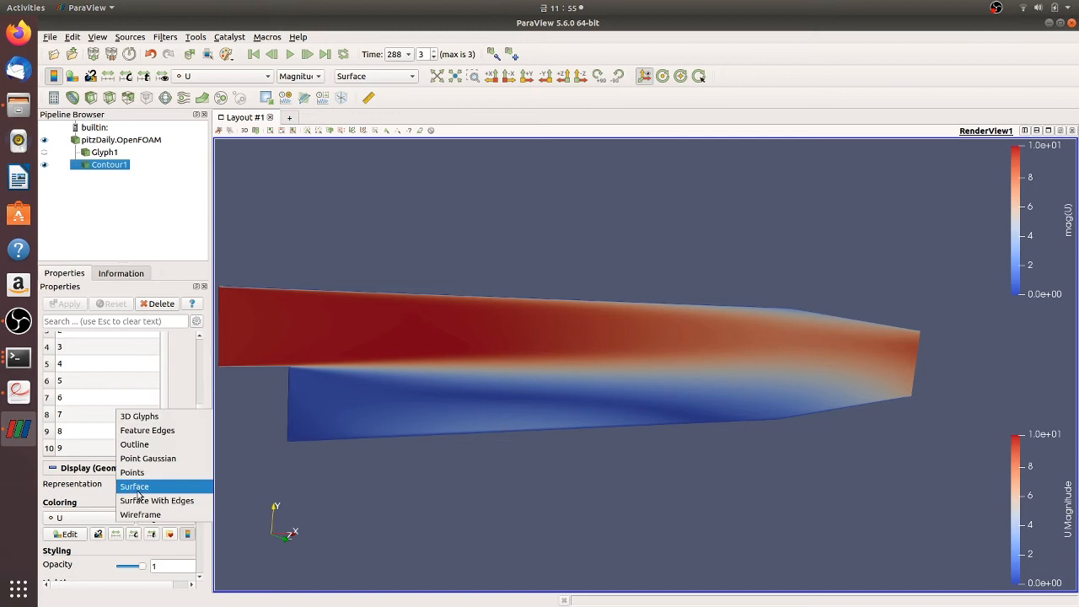
click(139, 500)
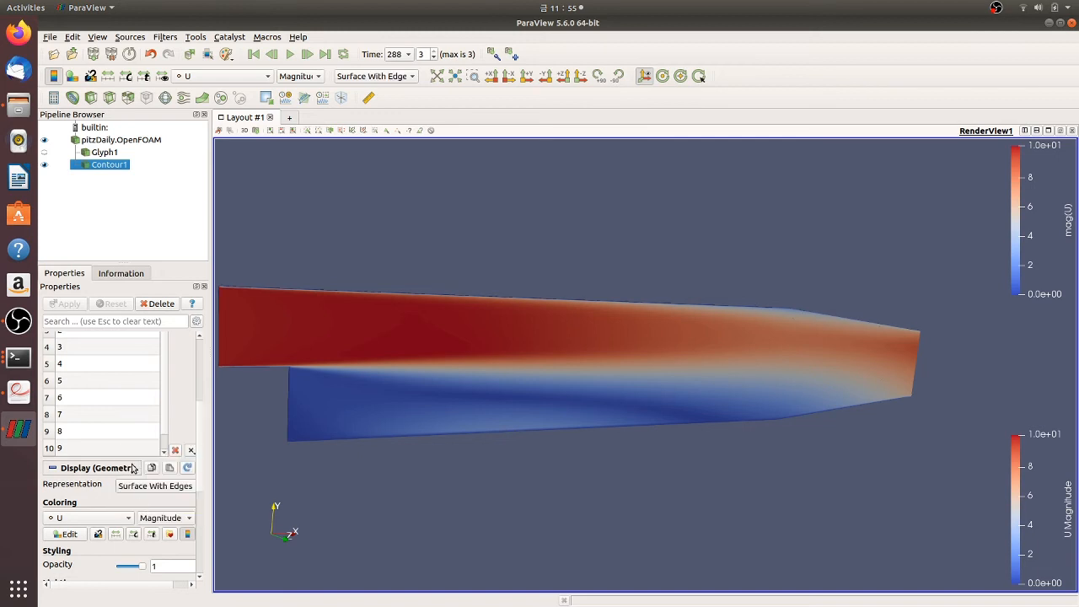
Hide pitzDaily.OpenFOAM and set the representation of Contour1 to Wireframe
click(44, 140)
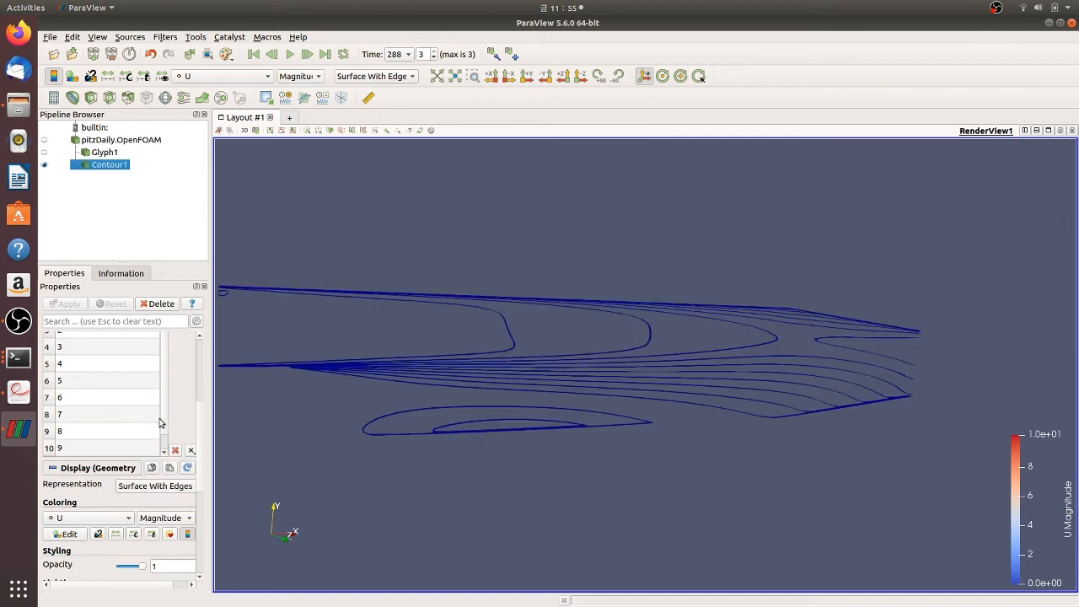
drag(397, 437, 371, 455)
drag(506, 434, 466, 404)
click(156, 486)
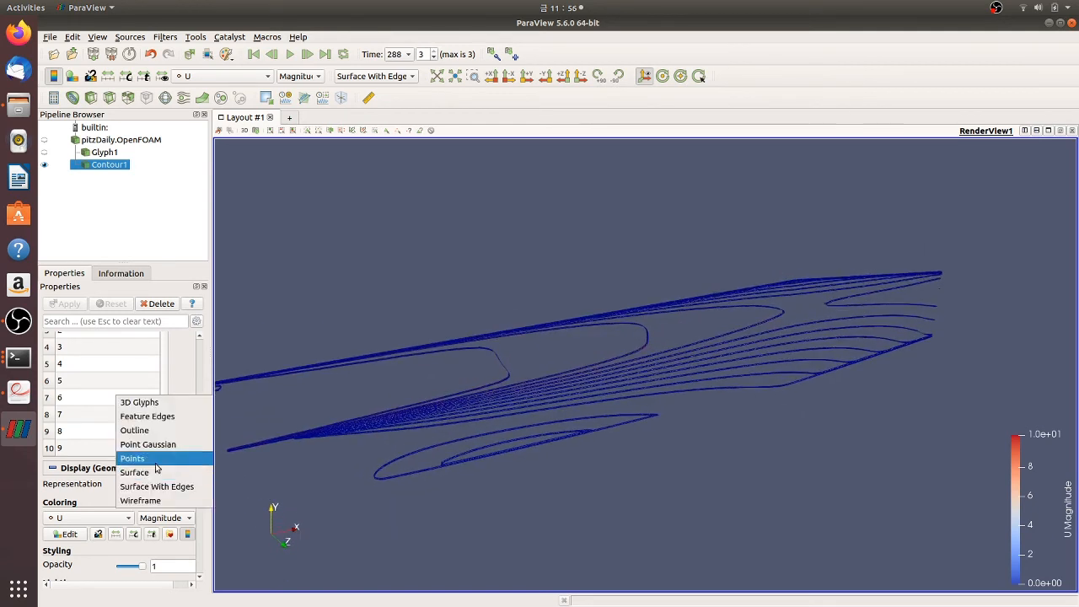
click(140, 501)
drag(500, 447, 500, 419)
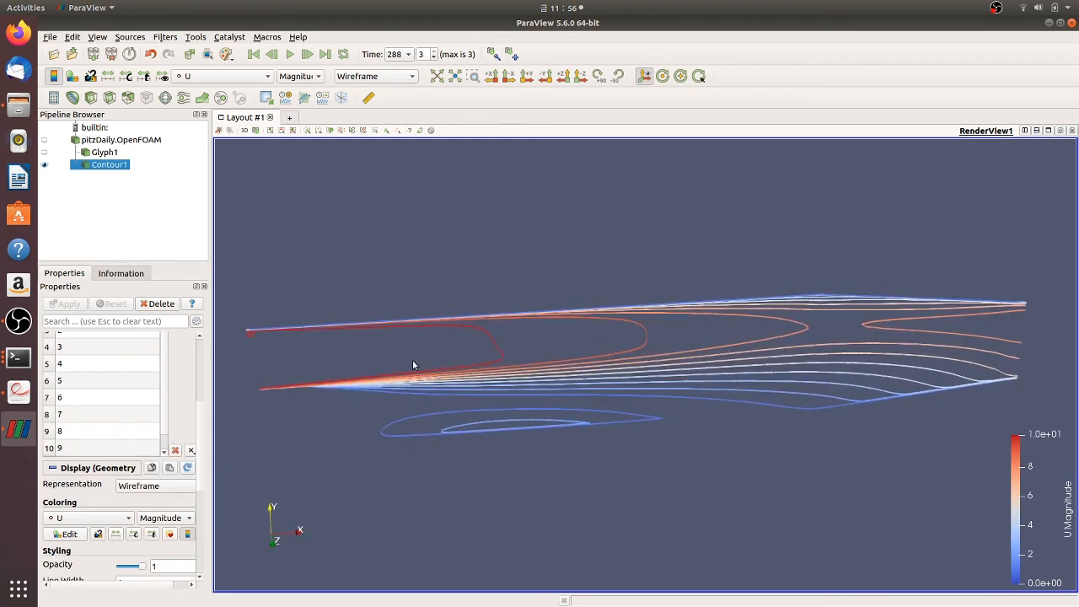
Show pitzDaily.OpenFOAM together with the wireframe contour lines and set the view direction to -Z
click(44, 140)
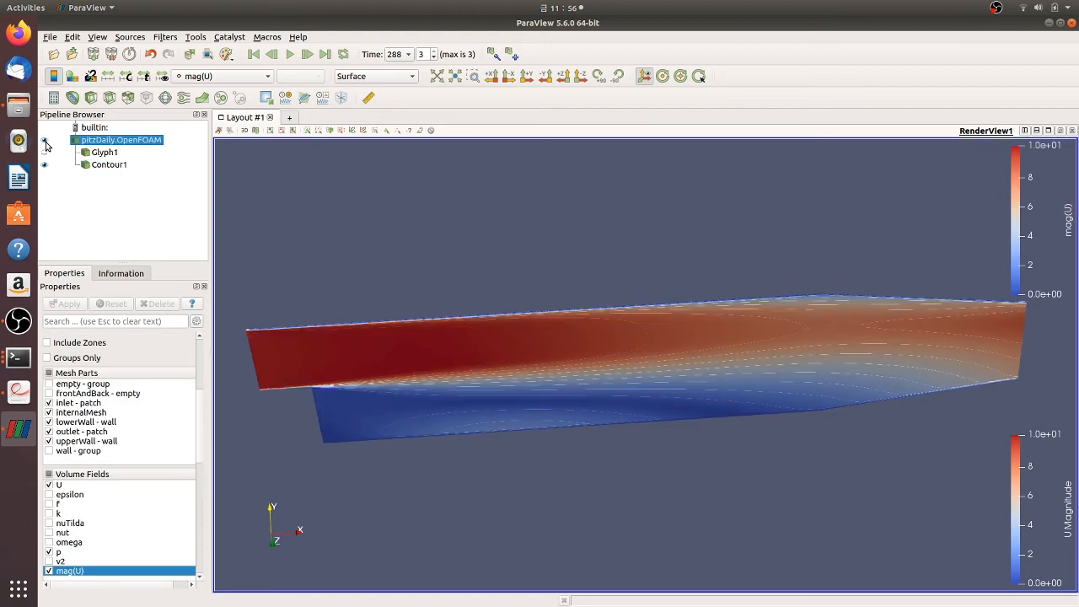
drag(371, 378, 368, 357)
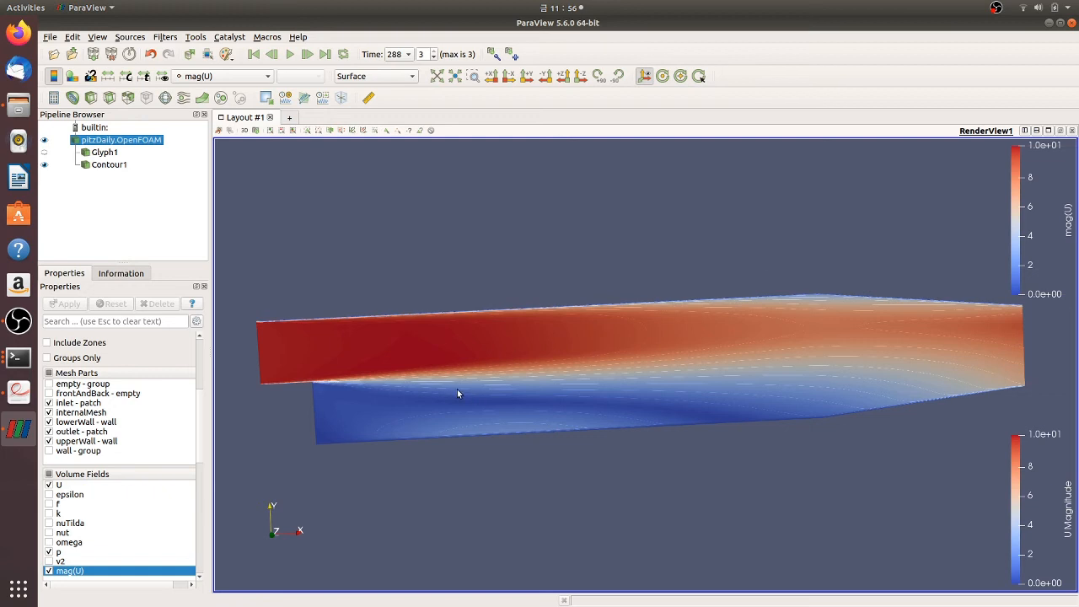
click(580, 76)
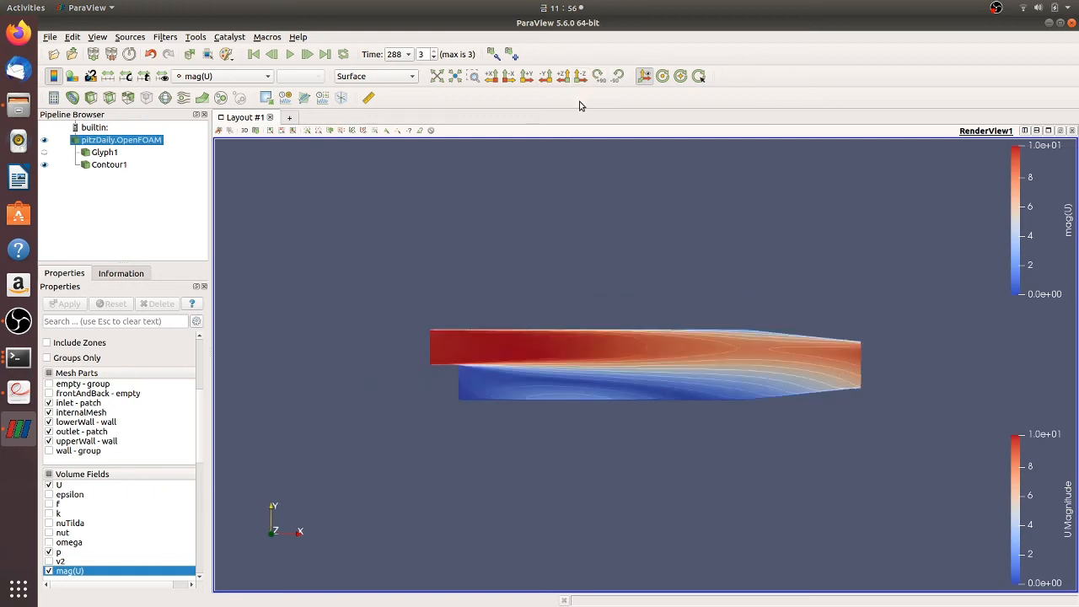
scroll(645, 371, up, 3)
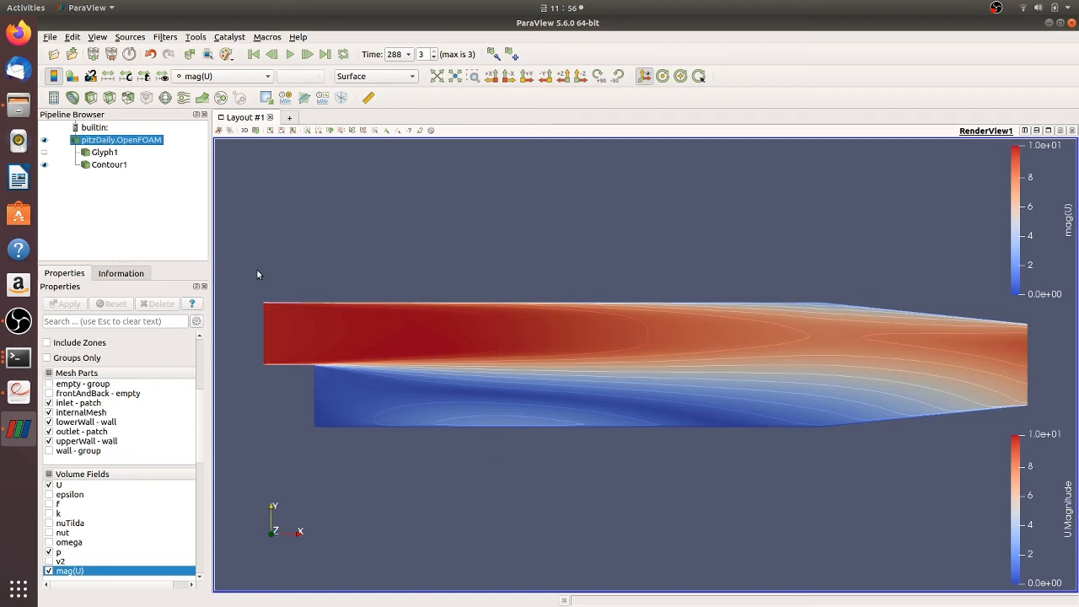
Hide Contour1, then add a Stream Tracer to pitzDaily.OpenFOAM with its seed line running diagonally from below to above the channel
click(44, 165)
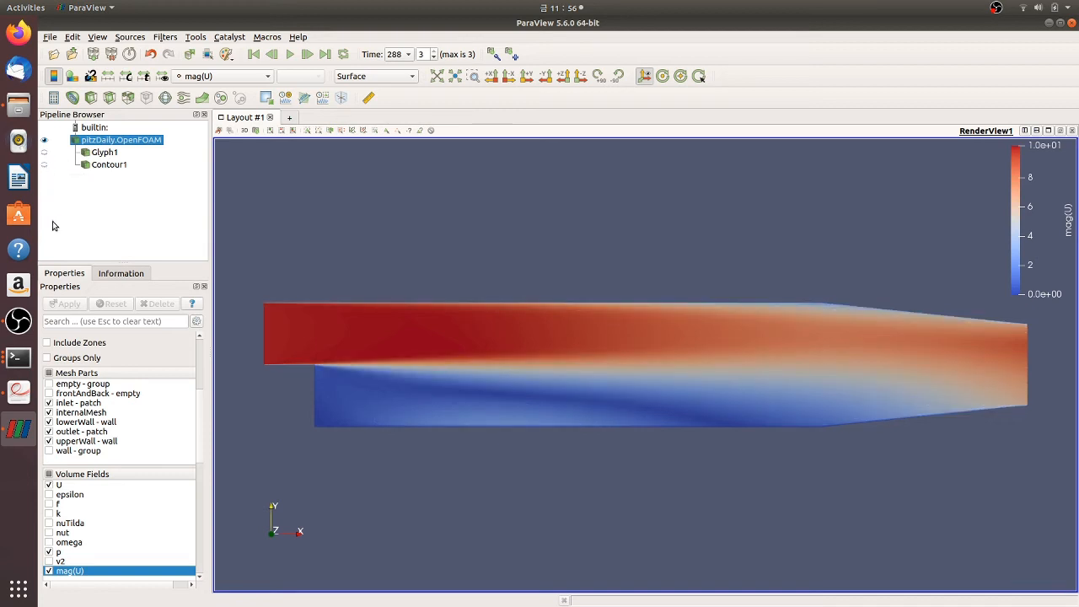
click(183, 98)
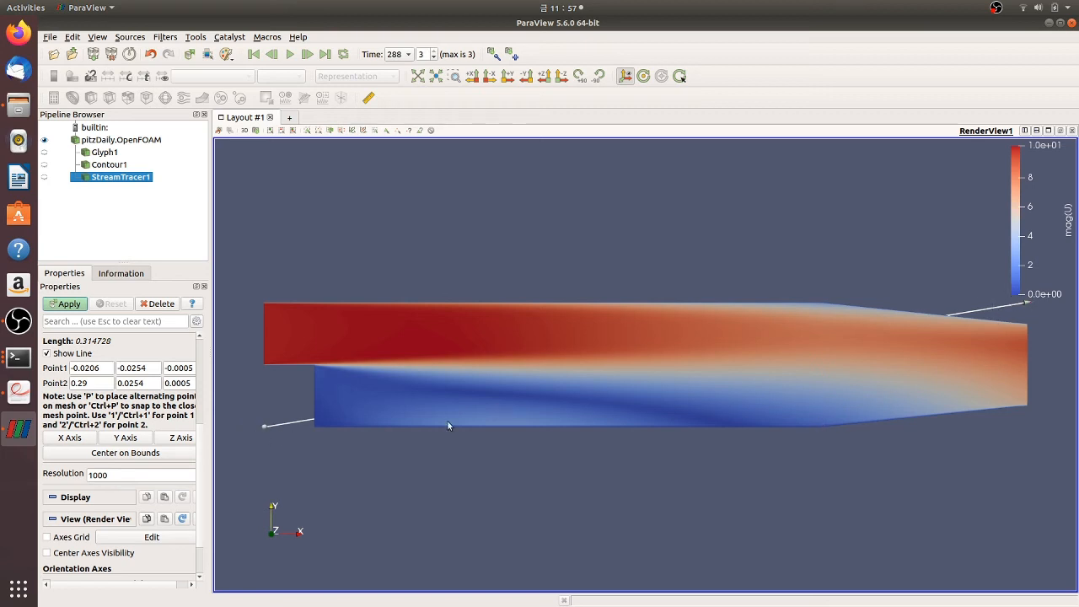
drag(263, 430, 403, 470)
drag(1022, 309, 768, 249)
Set Point1 of the stream tracer's seed line to 0, 0, 0
click(89, 368)
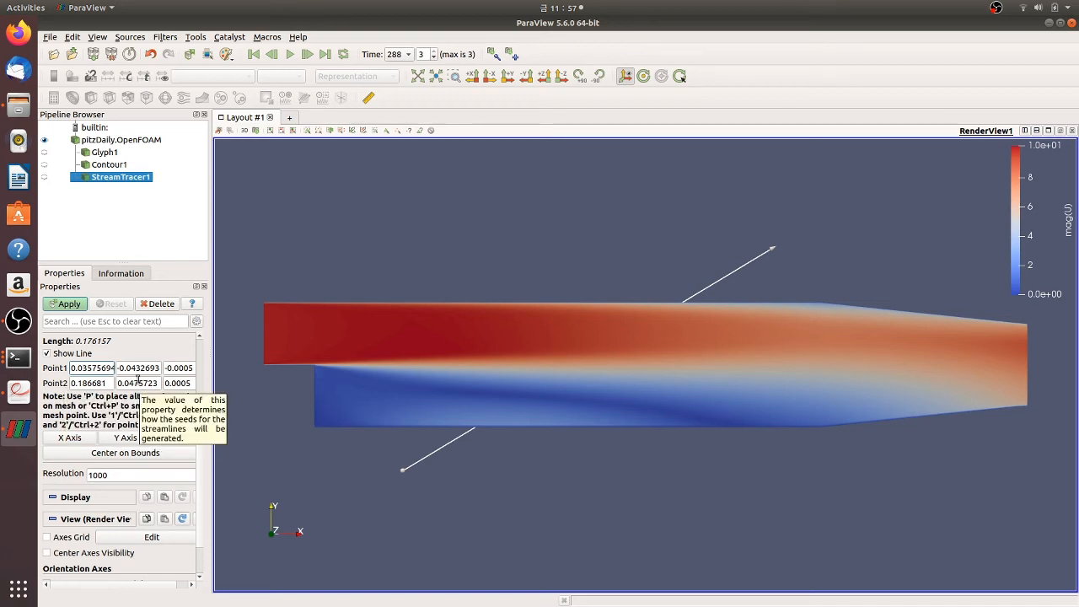
key(ctrl+a)
text(0)
key(Tab)
text(0)
key(Tab)
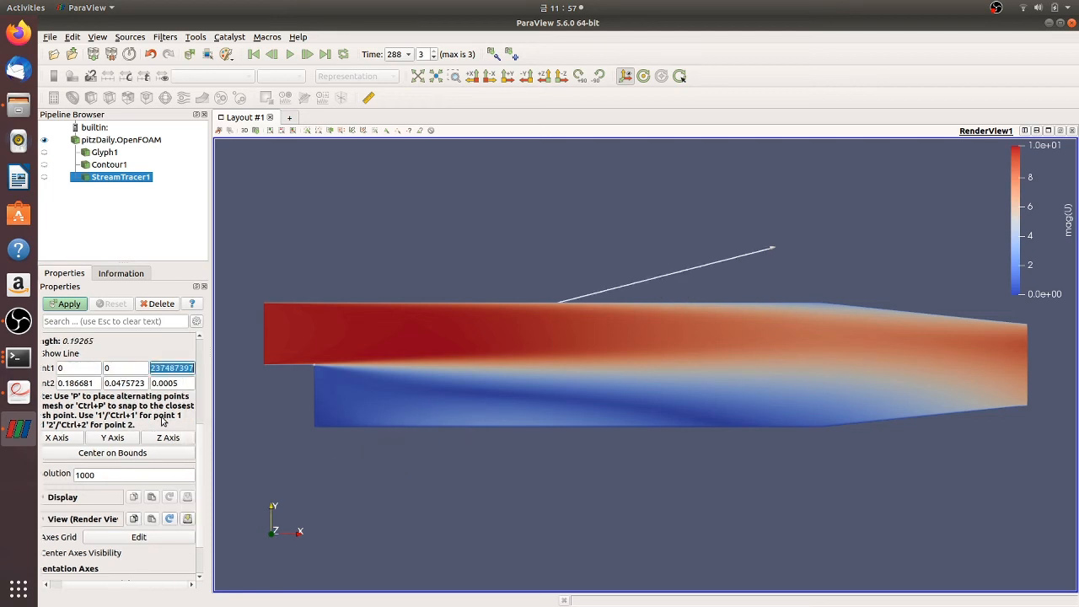
text(0)
key(Tab)
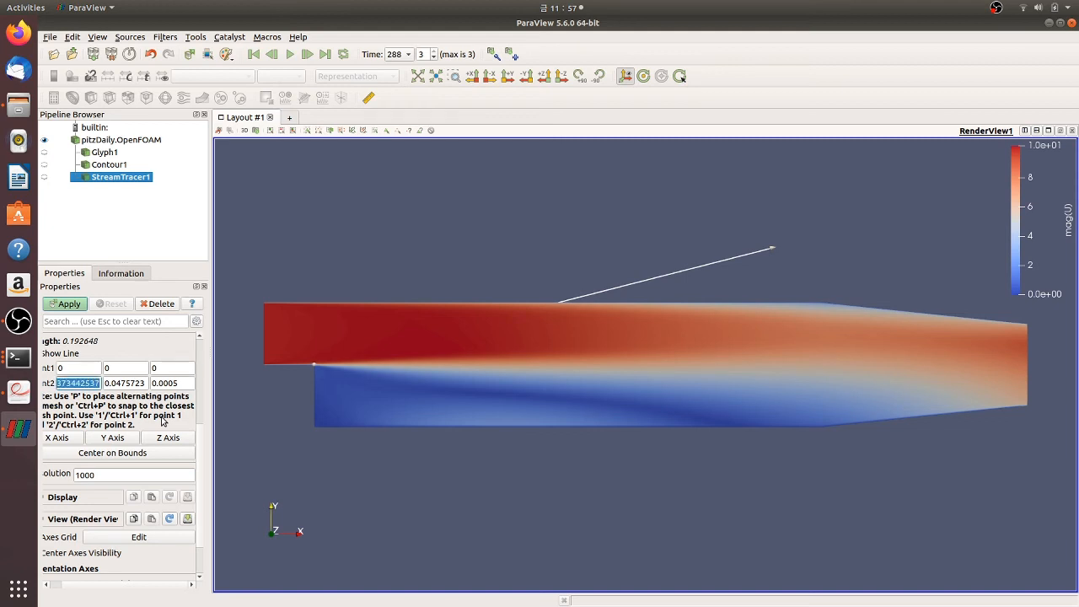
Set Point2 of the stream tracer's seed line to 0, 0.03, 0
text(0.)
key(Tab)
text(0.1)
key(Tab)
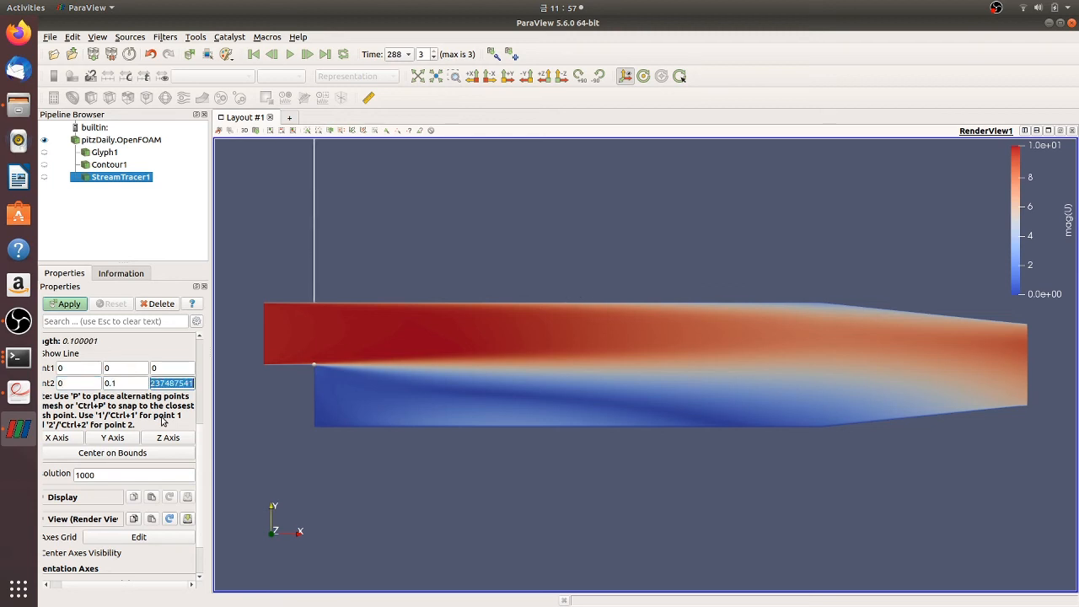
text(0)
key(Tab)
click(150, 387)
text(01)
key(Tab)
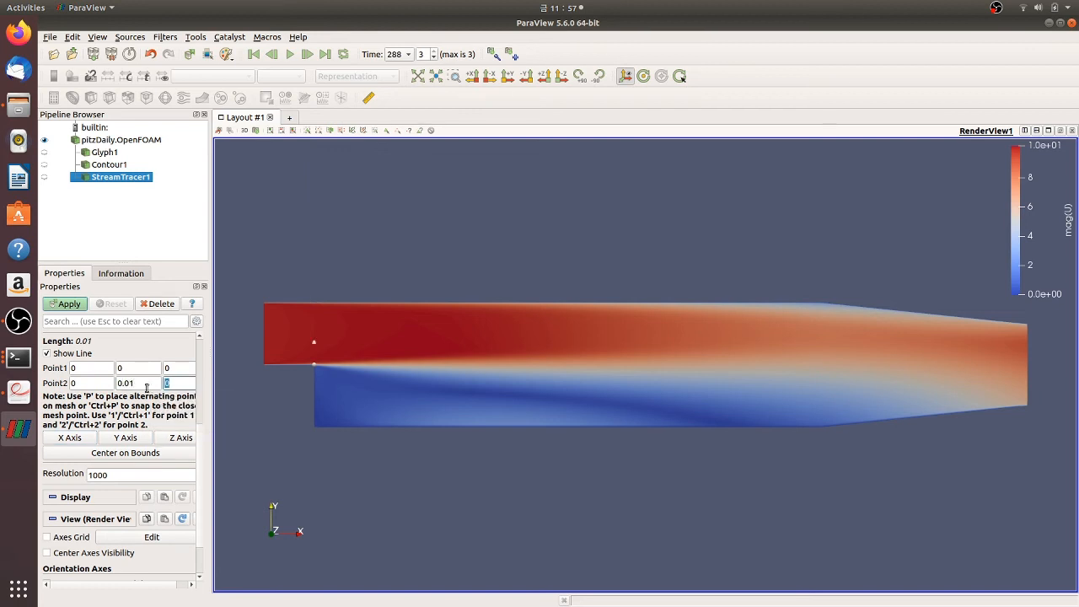
click(142, 381)
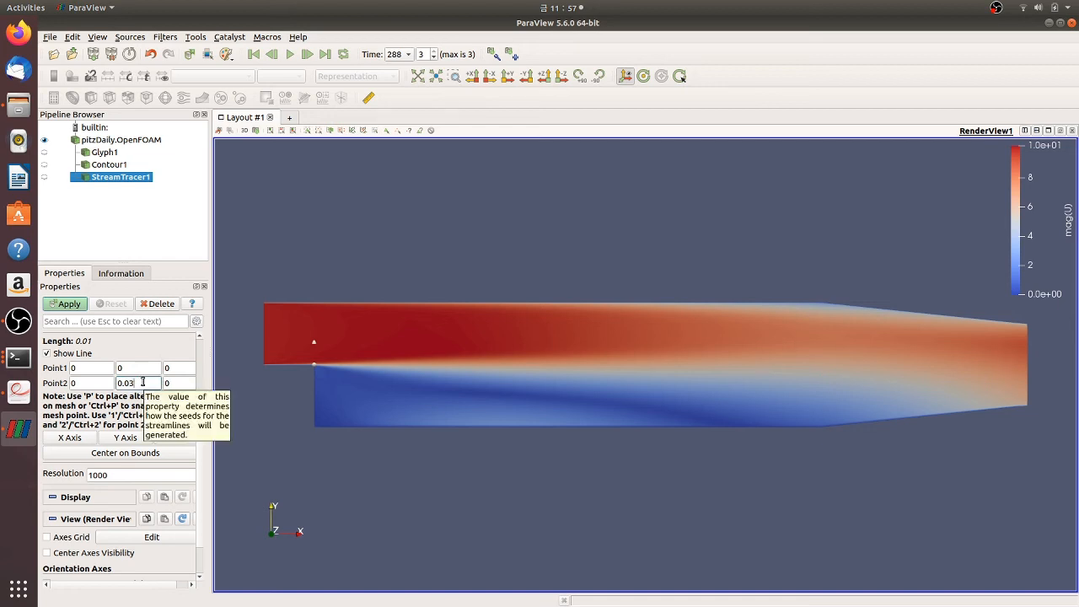
text(3)
key(Tab)
Set the Y coordinate of the seed line's Point1 to -0.03
click(139, 367)
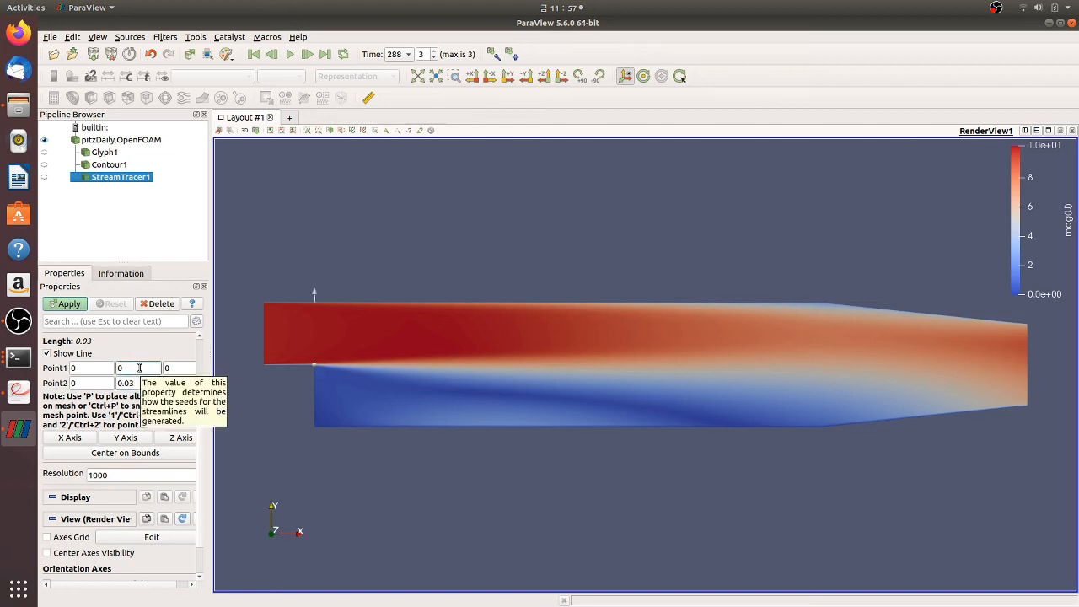
text(-0.03)
key(Tab)
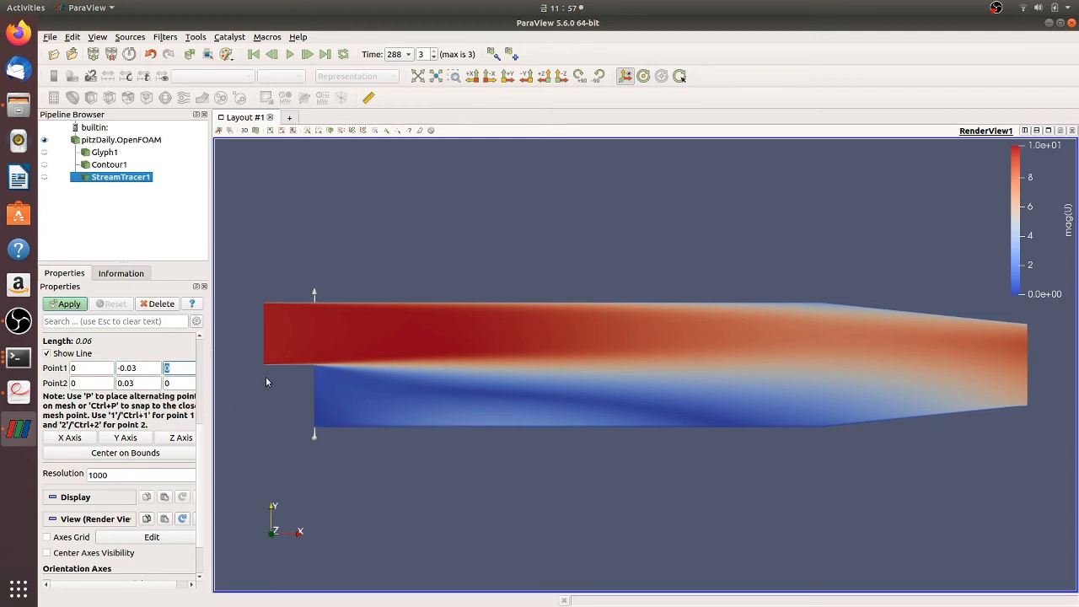
Set the X coordinate of both seed line points to 0.01
click(105, 366)
text(.01)
key(Tab)
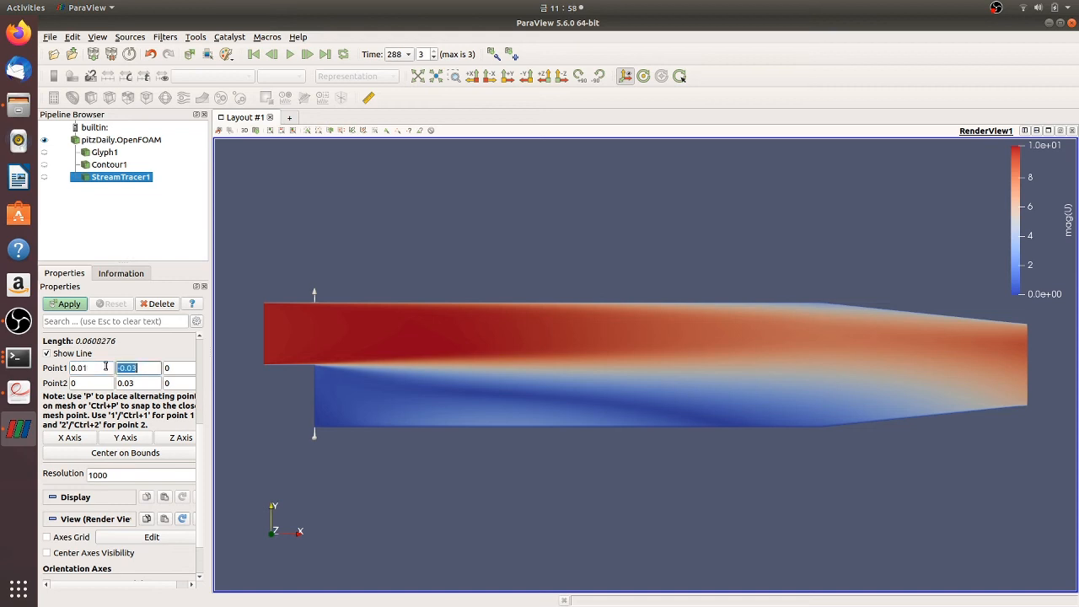
key(Tab)
key(Tab)
text(0.01)
key(Tab)
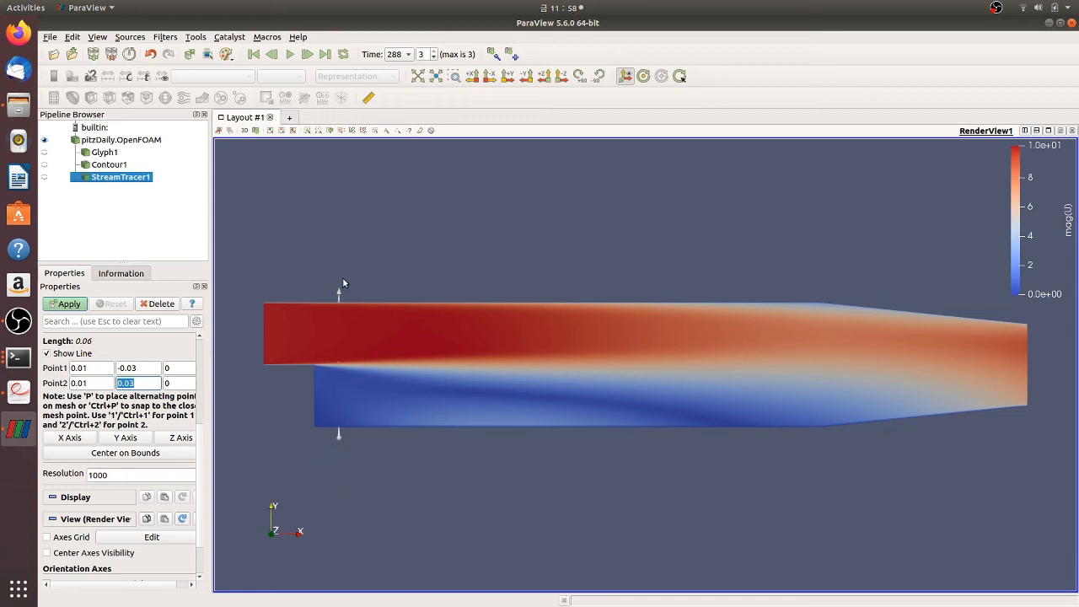
Check the seed line from an angle, restore the -Z view direction and apply the stream tracer settings
drag(320, 404, 481, 425)
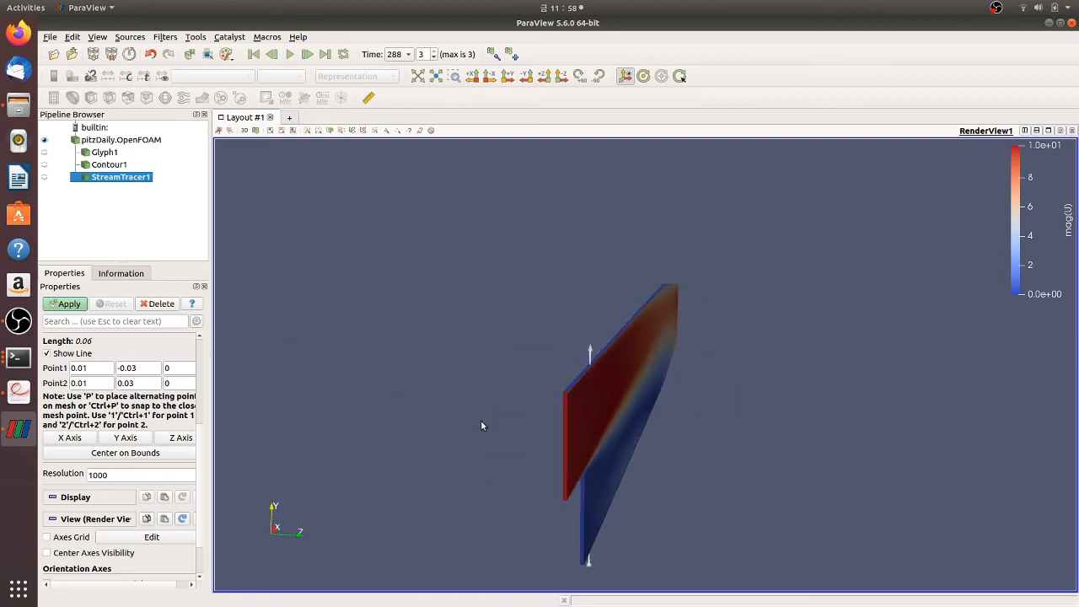
click(561, 77)
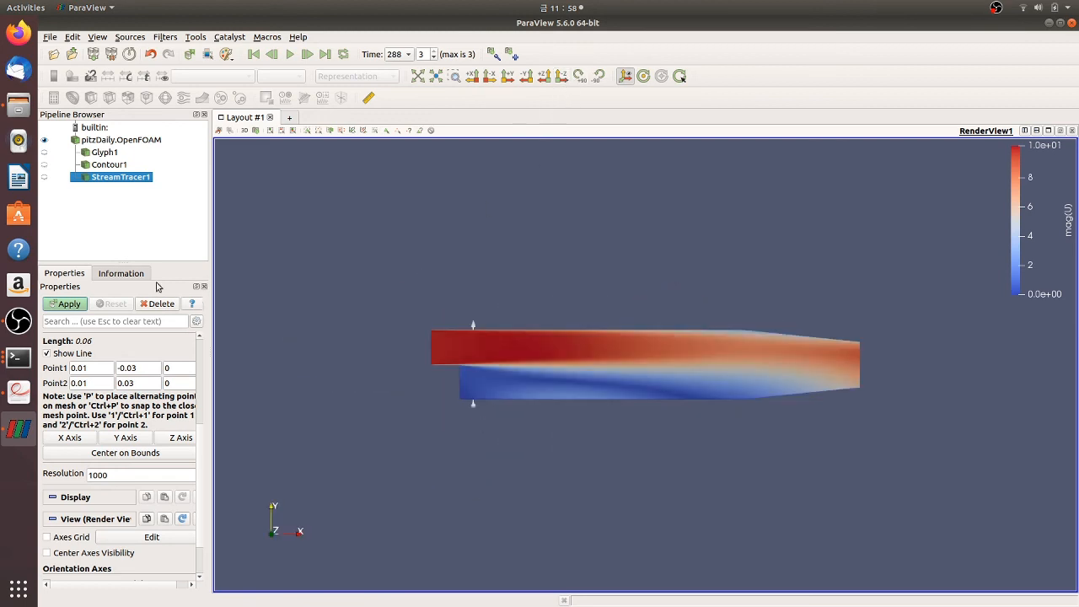
scroll(464, 327, up, 2)
click(67, 305)
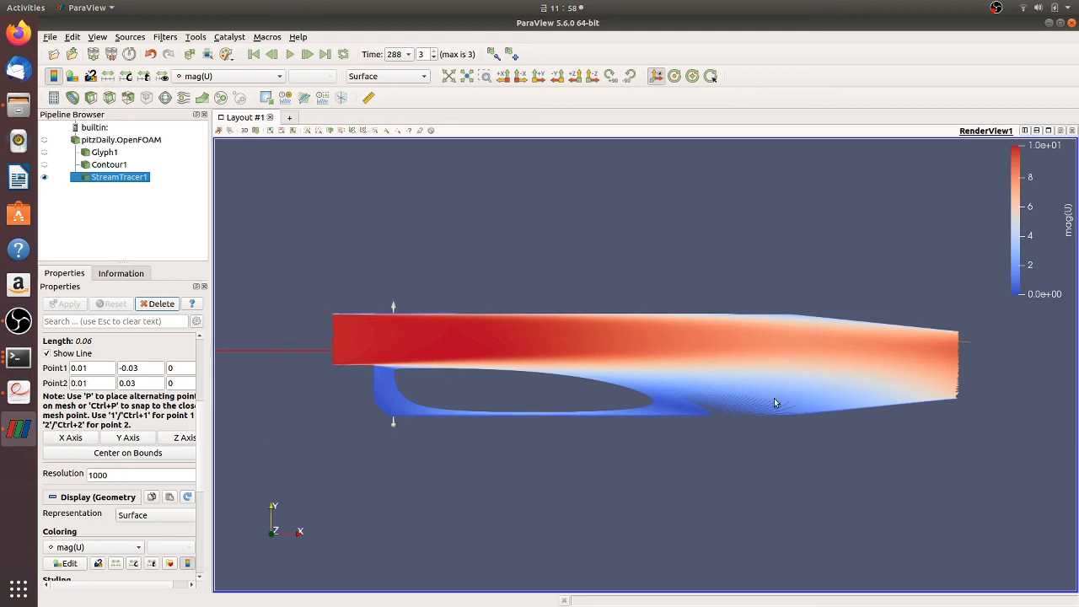
Set the seed line resolution of StreamTracer1 to 100 and apply it
click(145, 474)
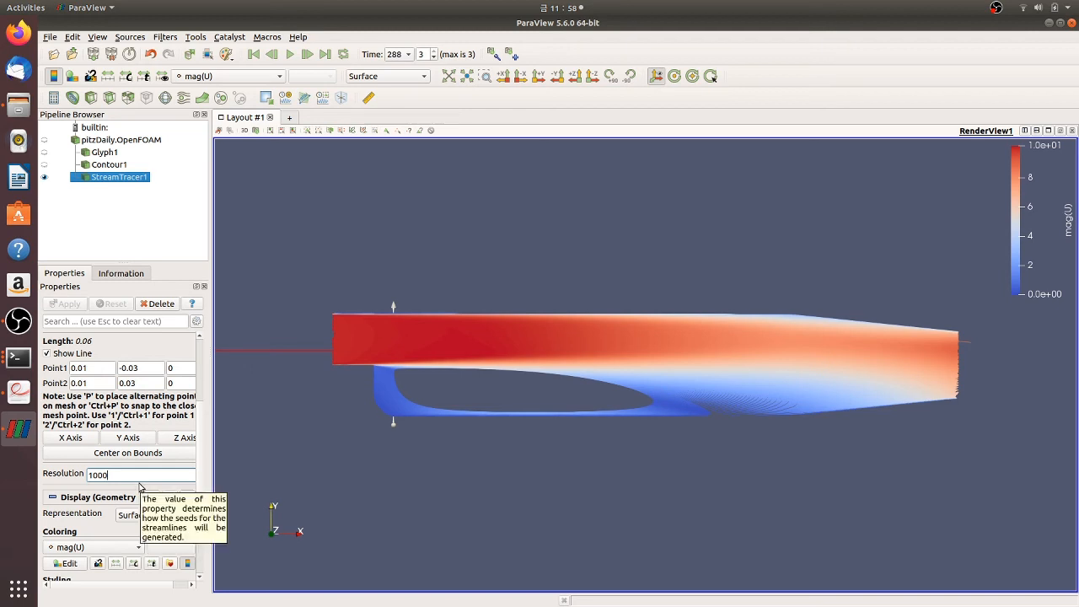
key(BackSpace)
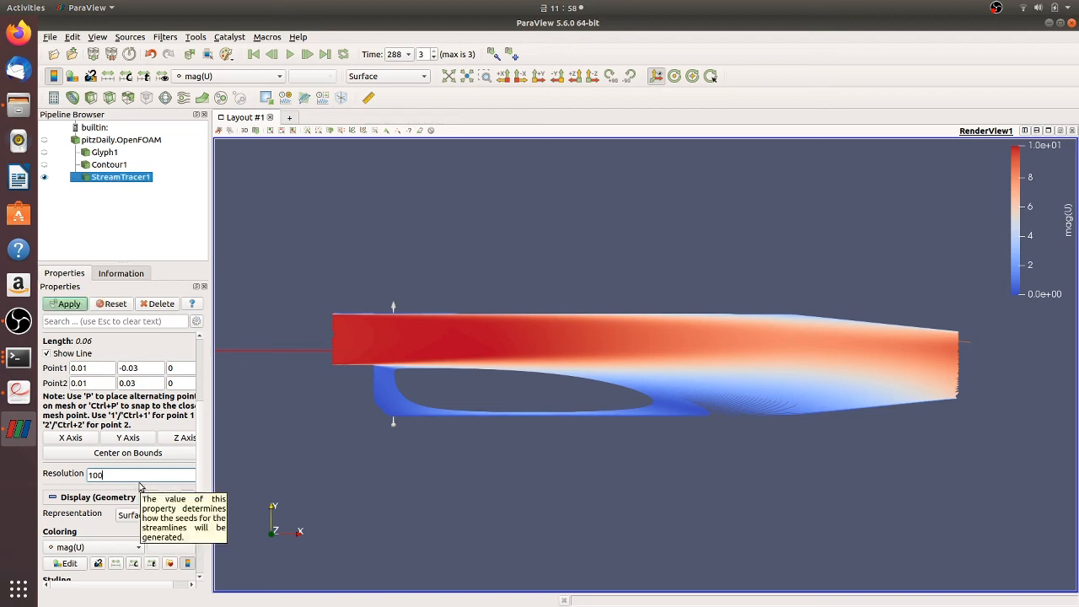
click(59, 305)
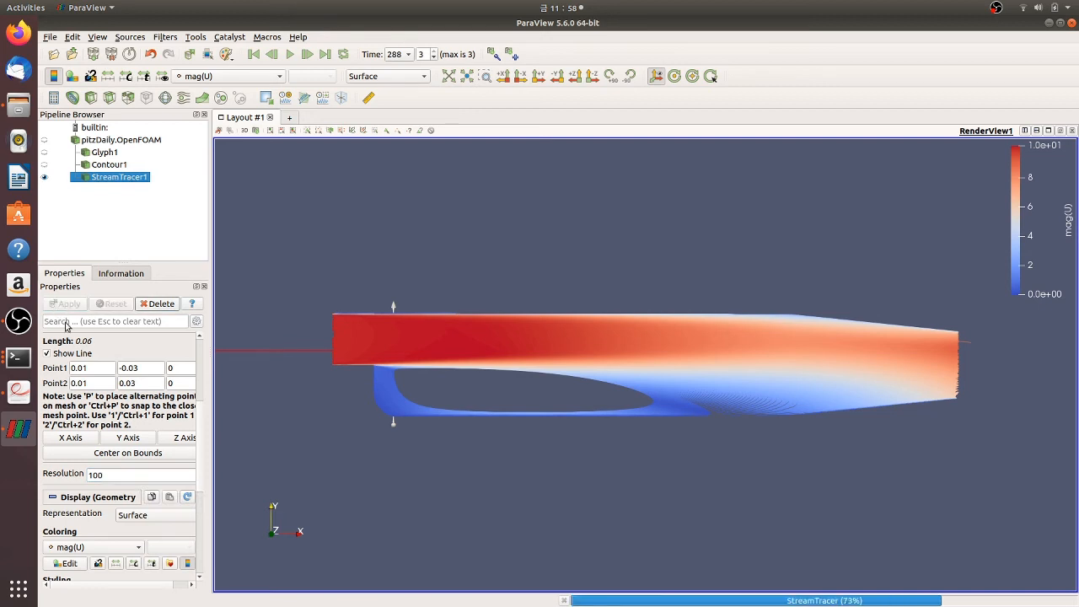
scroll(637, 345, up, 2)
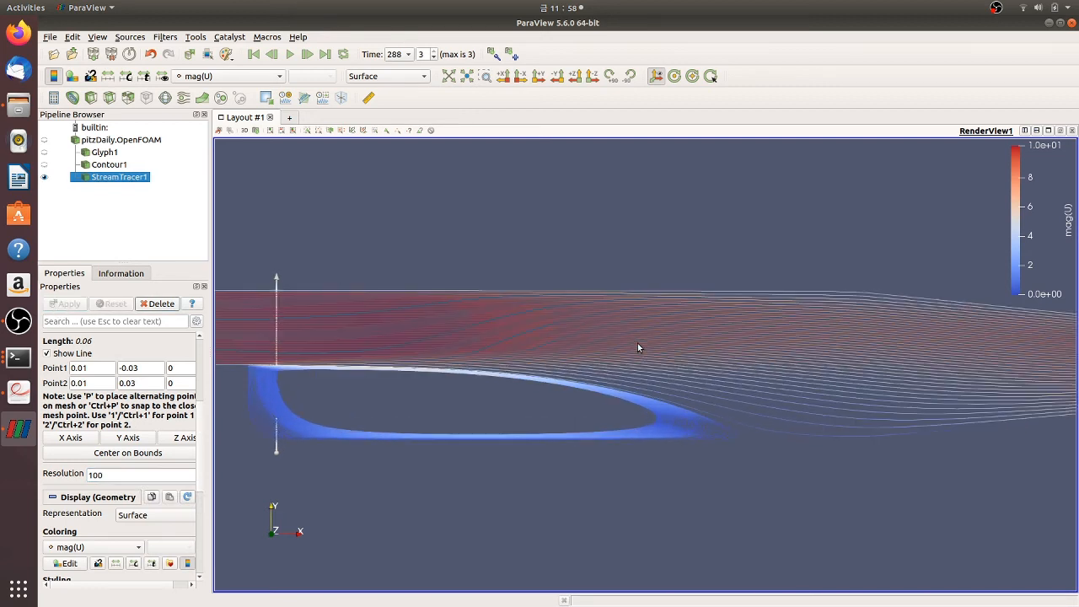
scroll(637, 348, down, 1)
Set the seed line resolution of StreamTracer1 to 50 and apply it
click(136, 473)
key(BackSpace)
key(BackSpace)
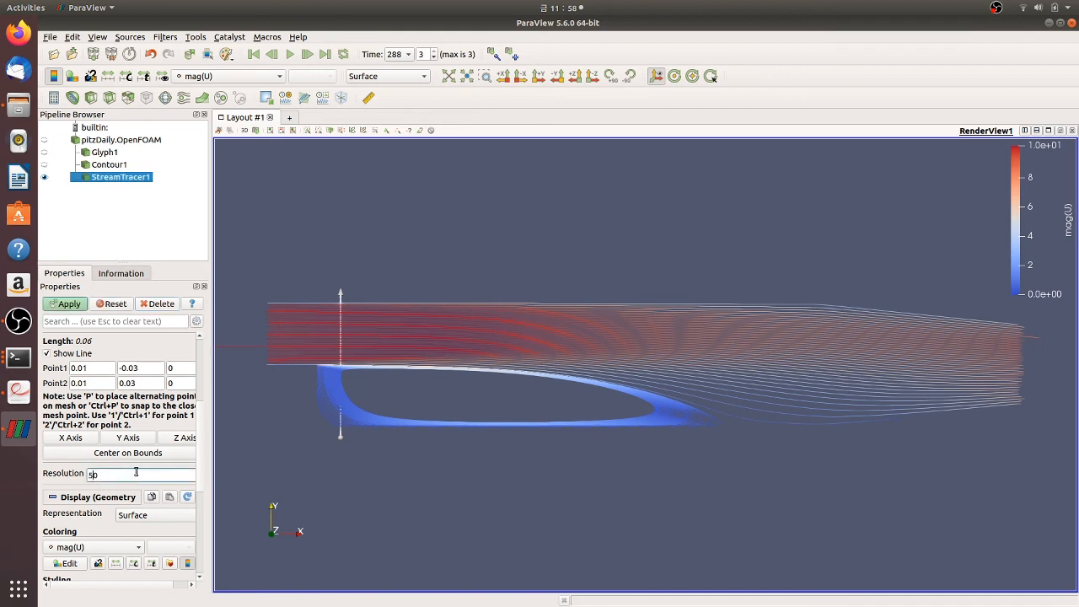
text(5)
click(65, 304)
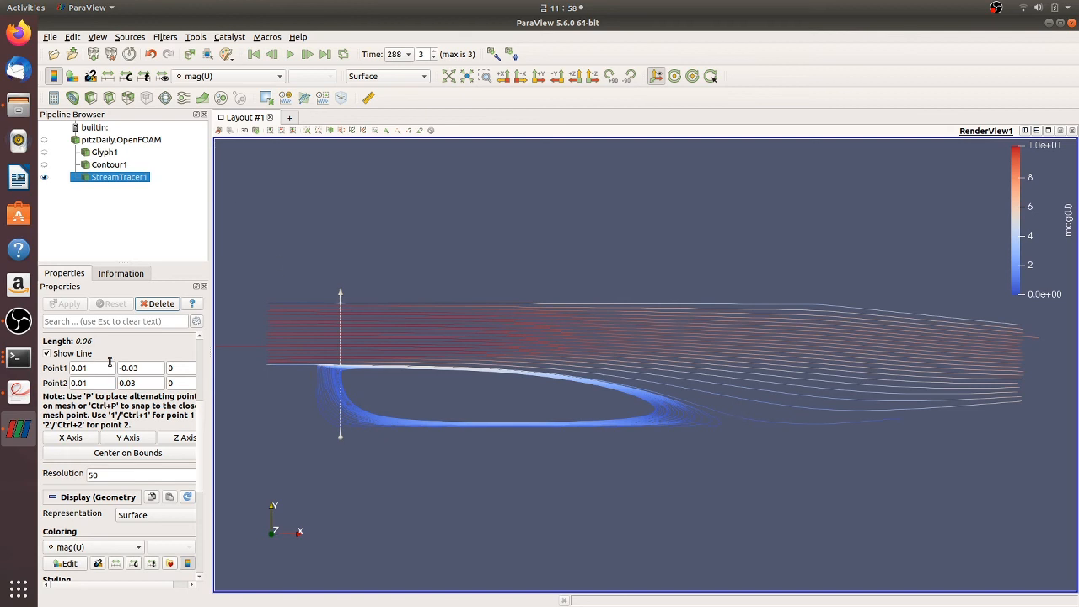
Color the streamlines of StreamTracer1 with a solid yellow
click(82, 548)
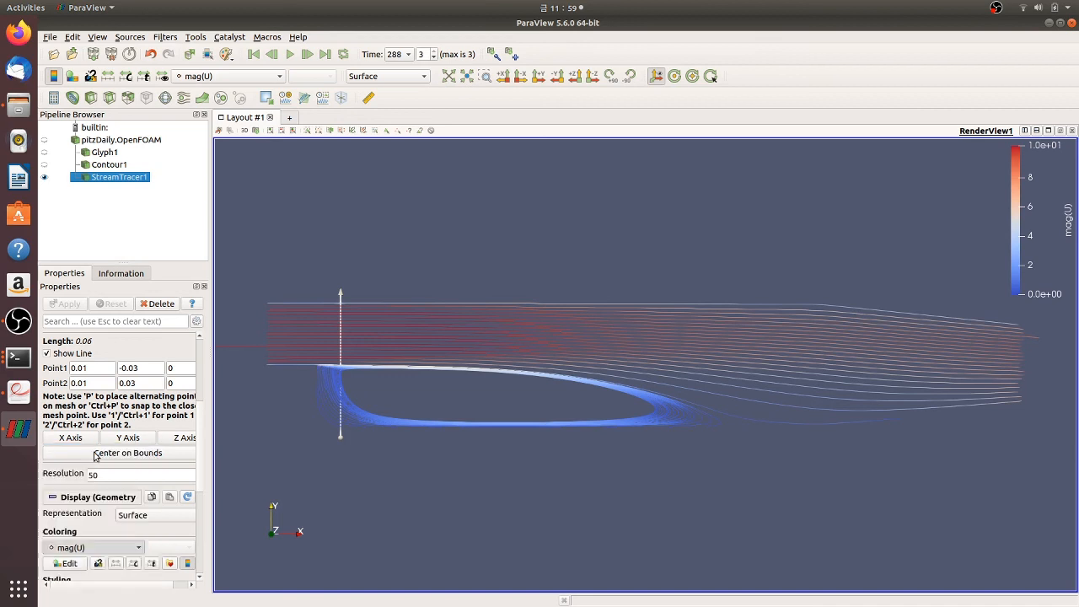
click(91, 451)
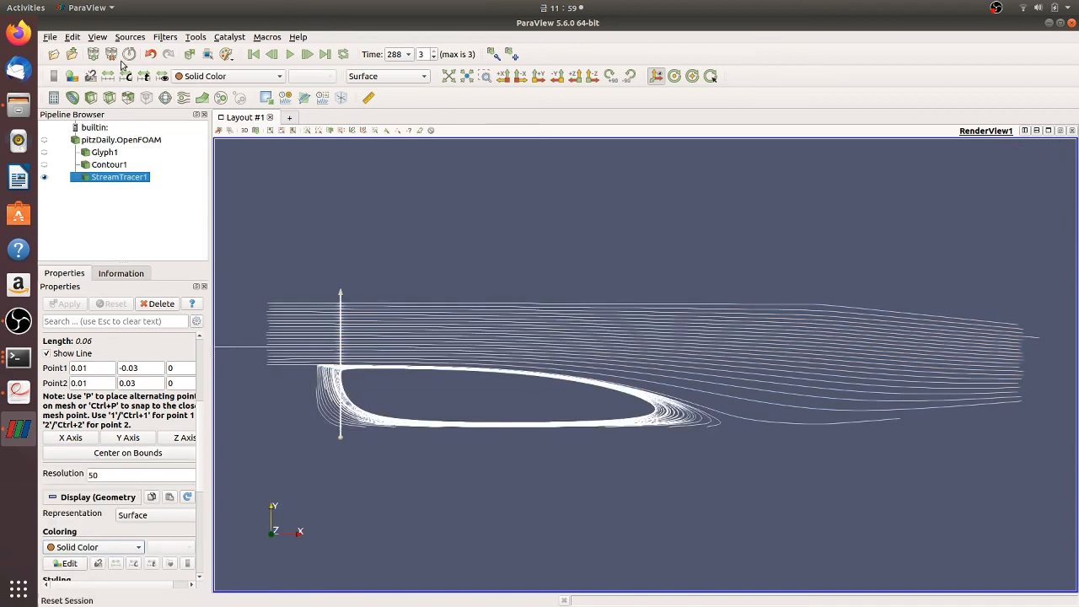
click(69, 564)
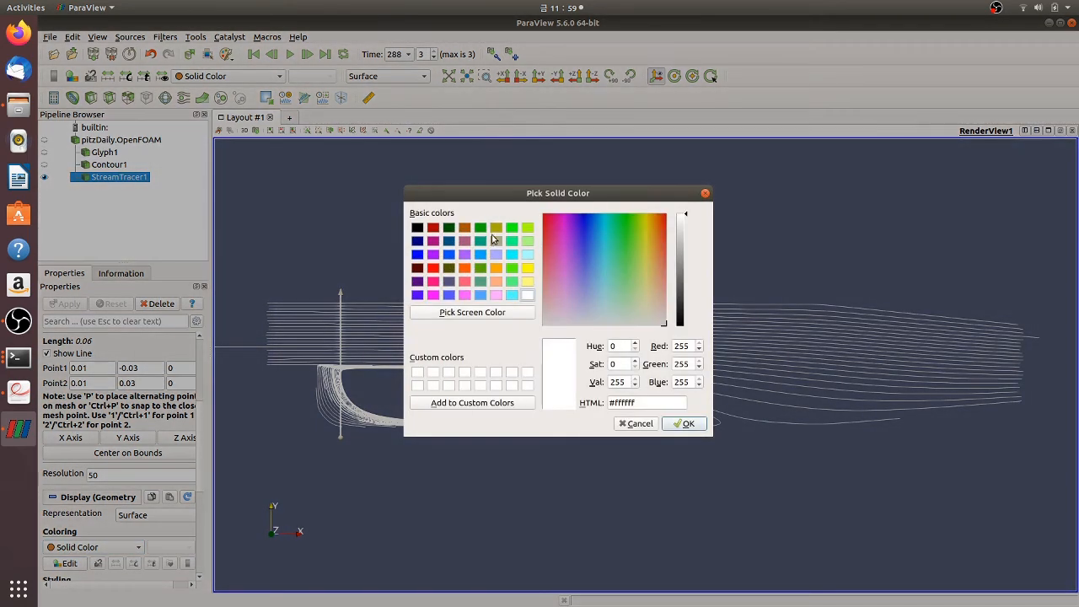
click(528, 269)
click(684, 423)
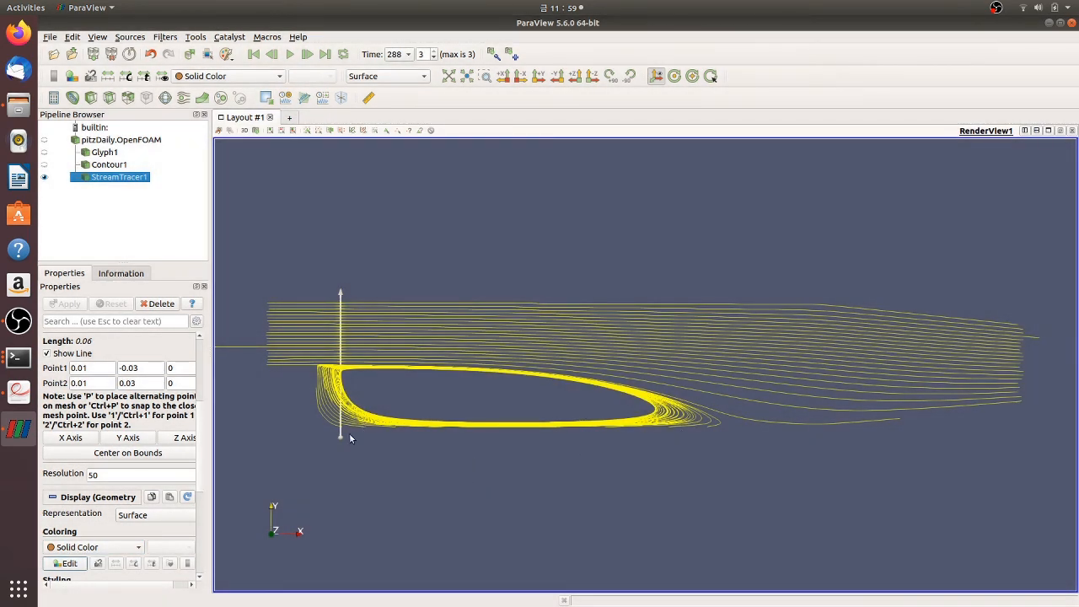
Color StreamTracer1 by the mag(U) point field and hide it
click(111, 547)
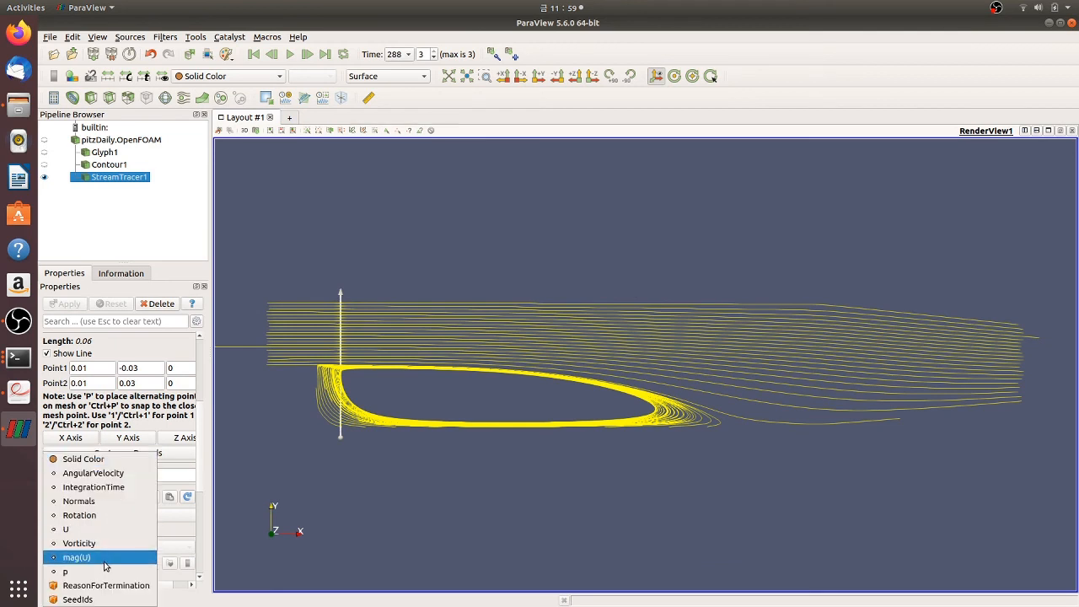
click(106, 557)
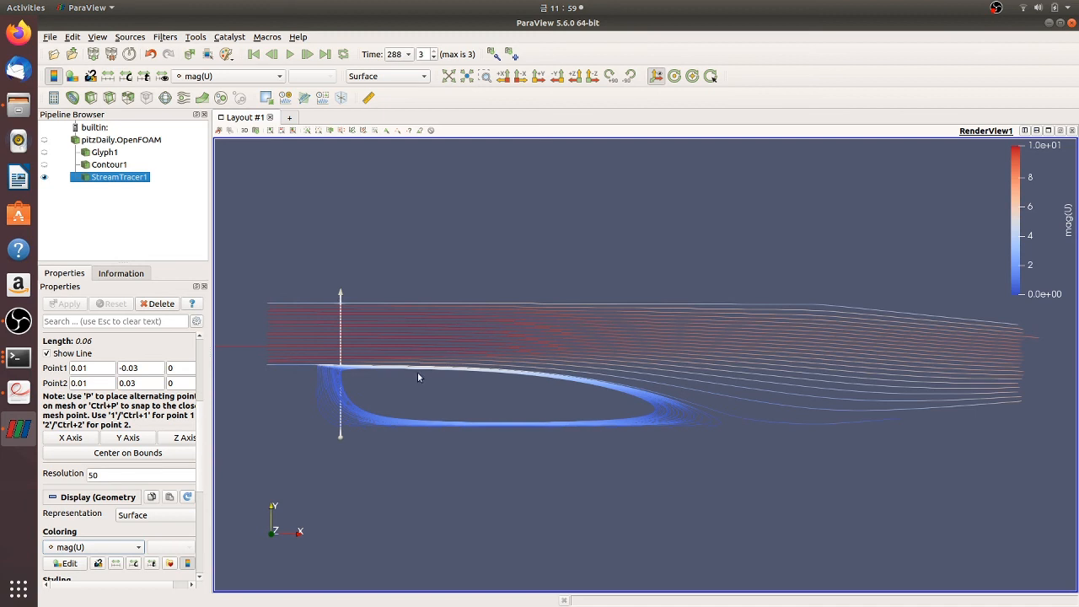
click(44, 177)
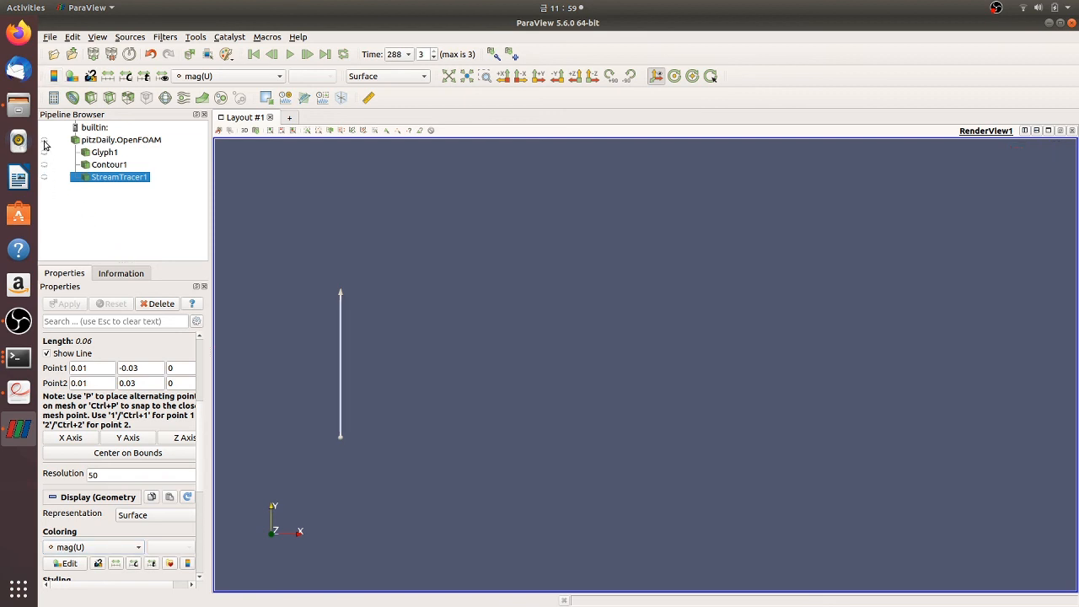
Show pitzDaily.OpenFOAM and apply a Slice filter to it with a Z-normal plane
click(43, 140)
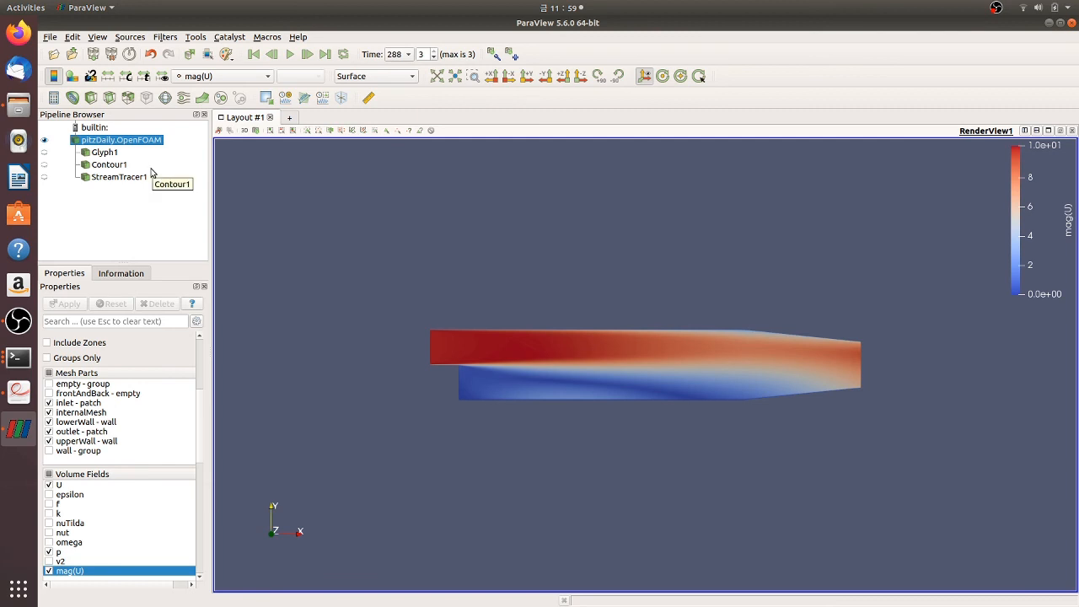
click(107, 102)
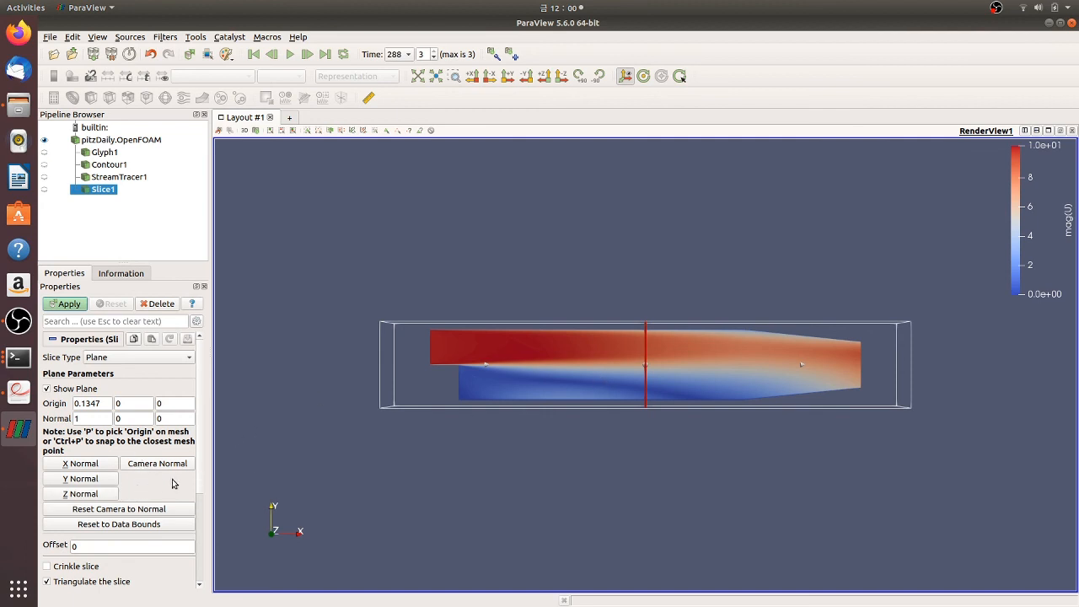
click(76, 468)
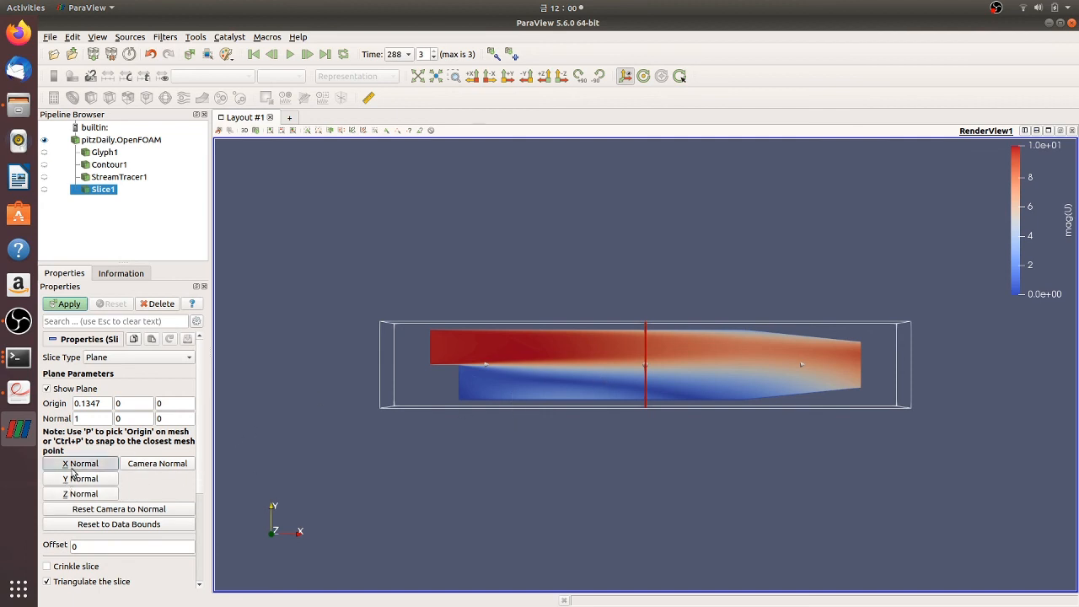
click(78, 483)
click(89, 495)
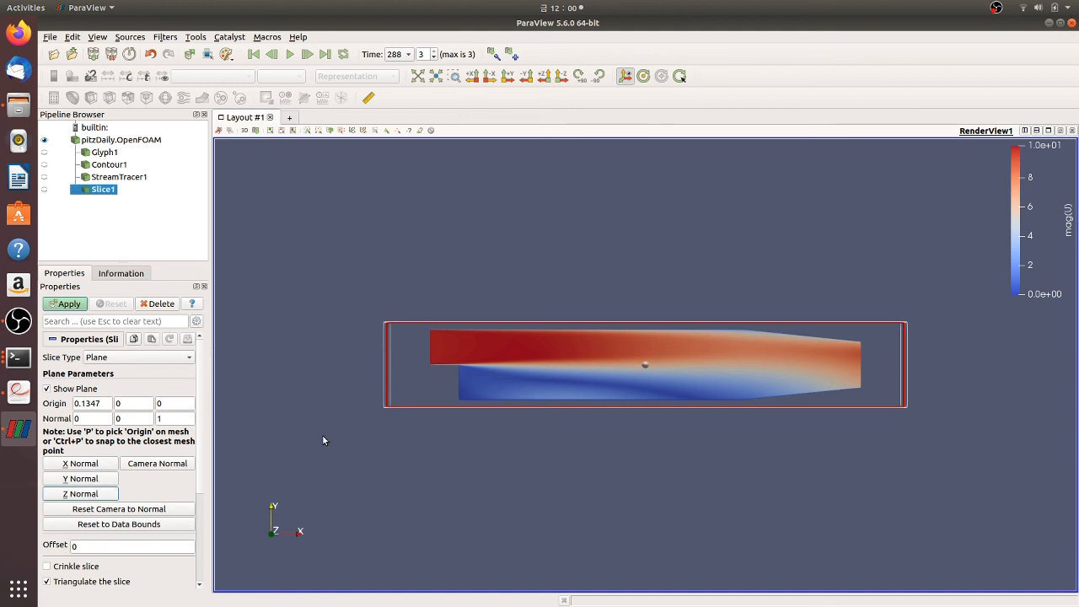
click(67, 308)
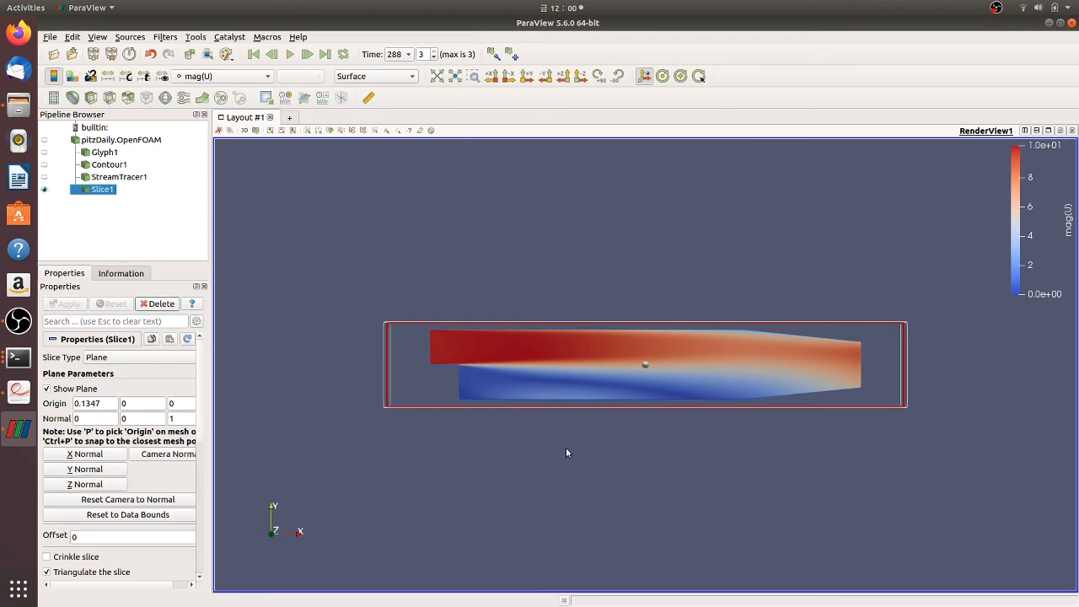
Hide the plane widget of the Z-normal slice
drag(342, 441, 396, 438)
click(589, 76)
scroll(613, 354, up, 5)
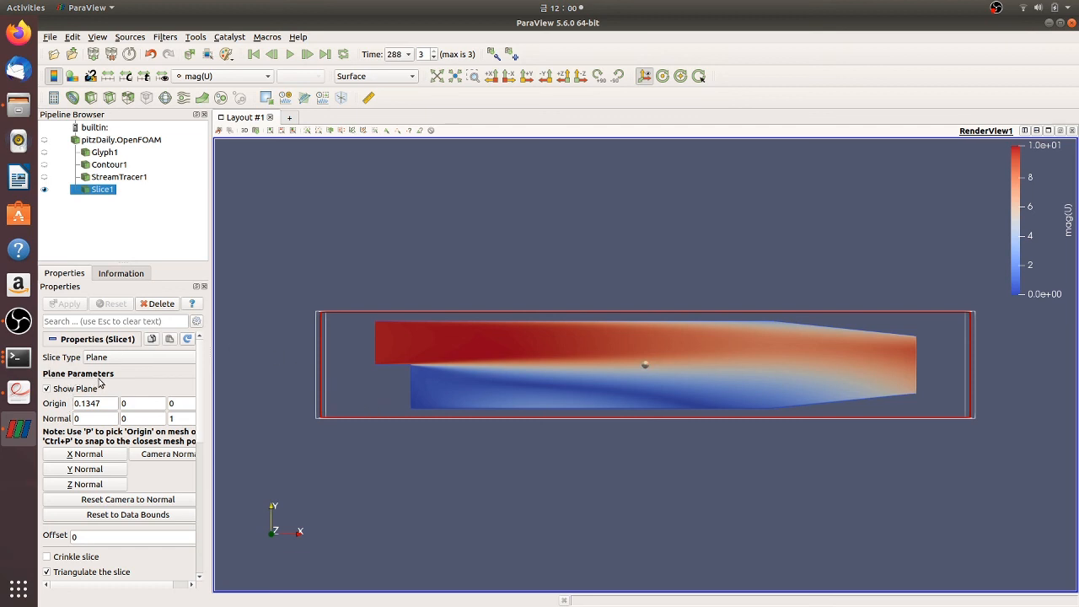
click(48, 390)
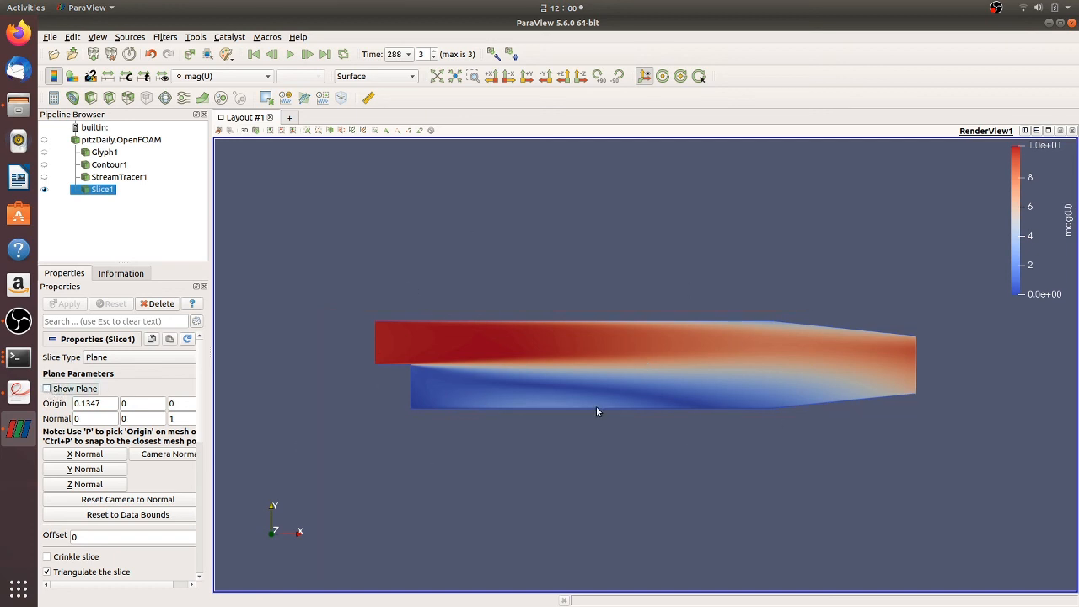
scroll(597, 409, up, 2)
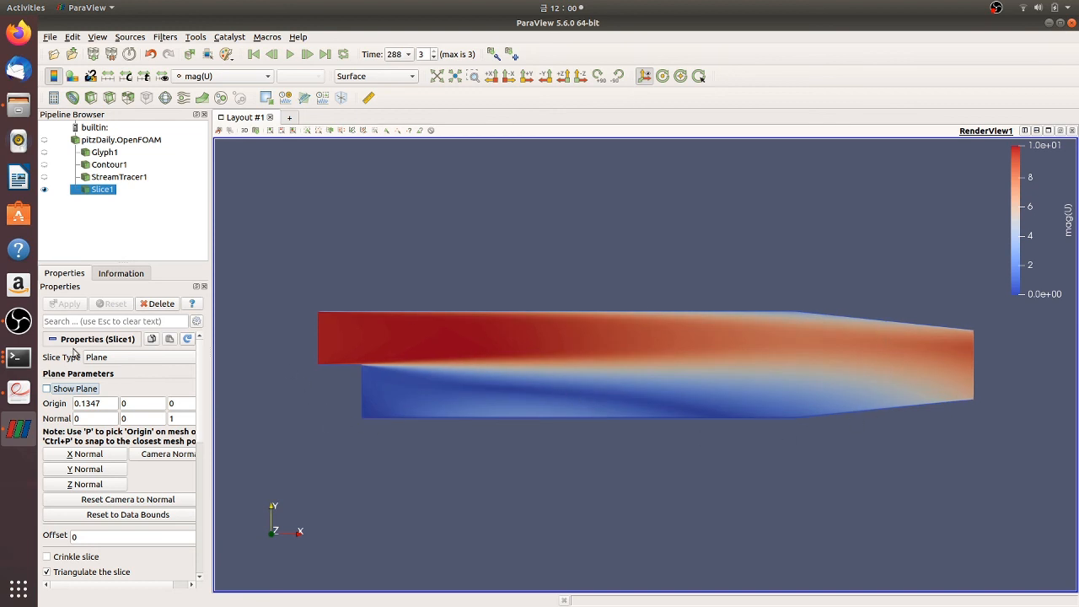
Apply a second Slice to pitzDaily.OpenFOAM with an X-normal plane and hide its plane widget
click(126, 143)
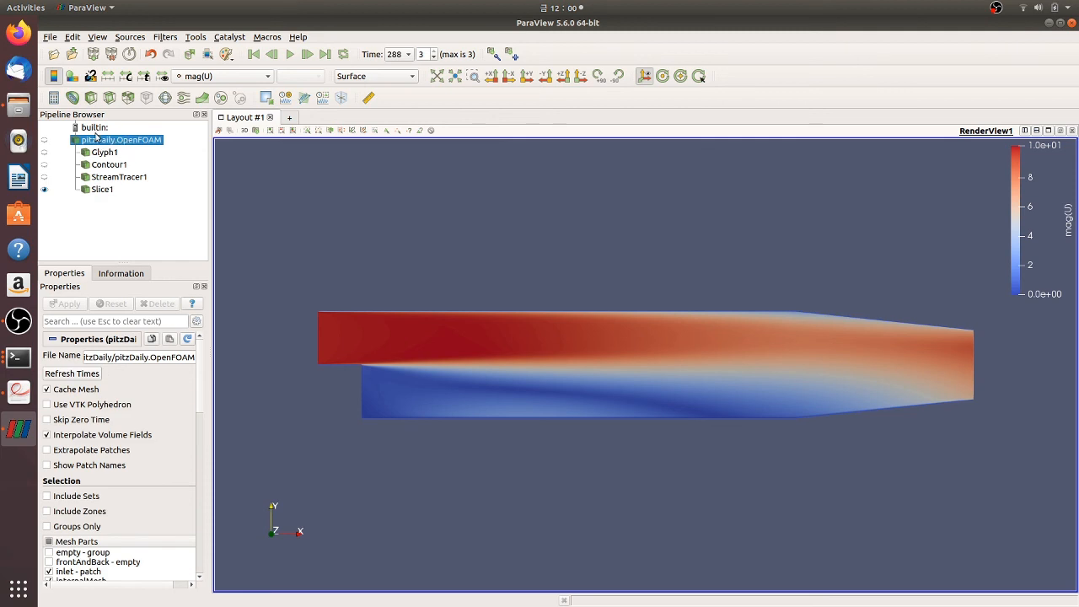
click(108, 99)
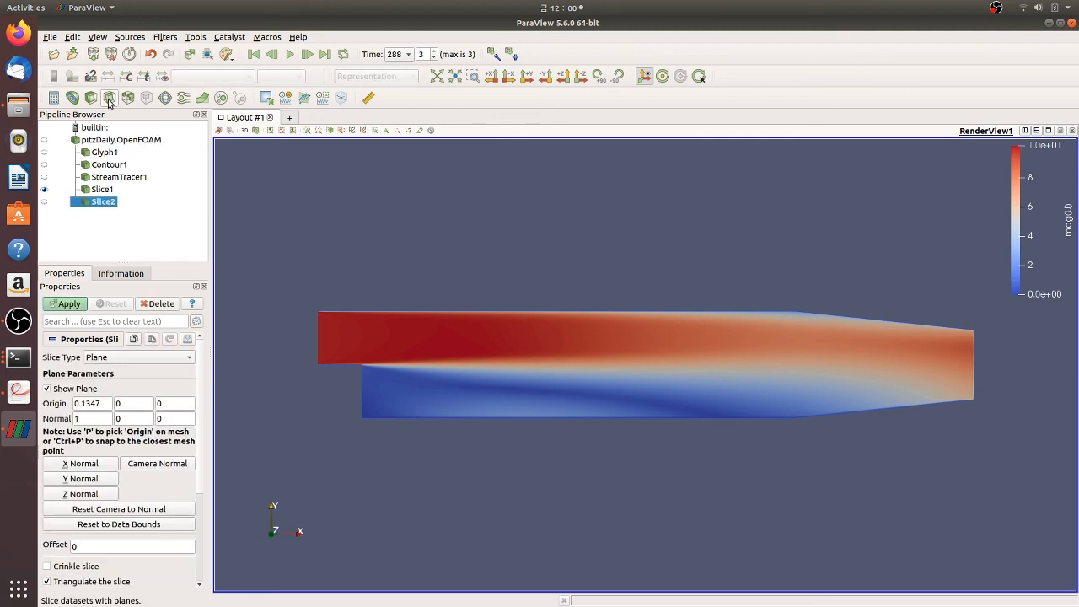
click(85, 465)
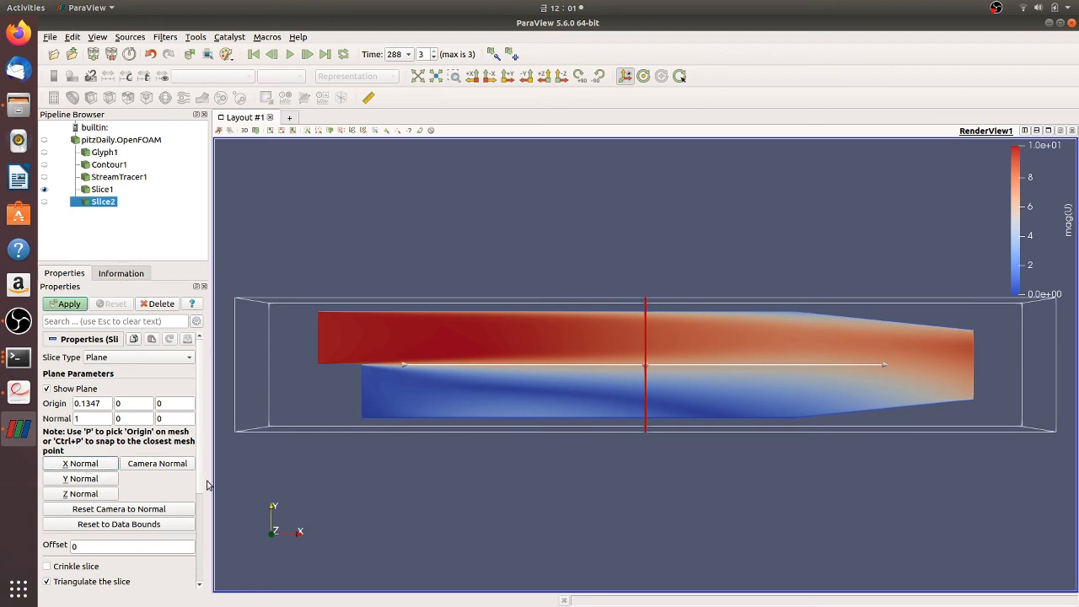
click(64, 304)
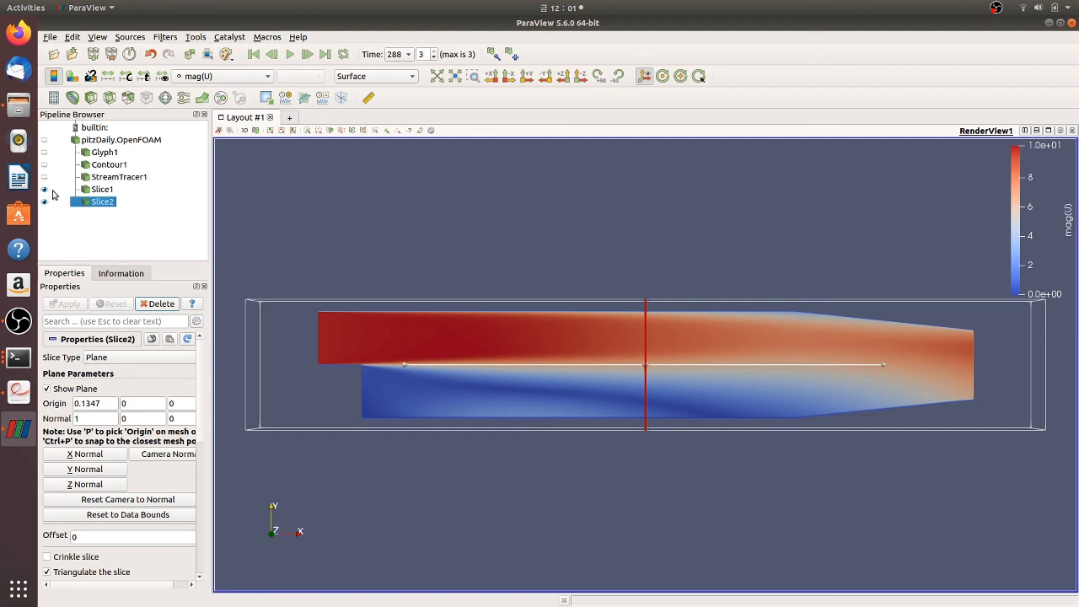
click(61, 389)
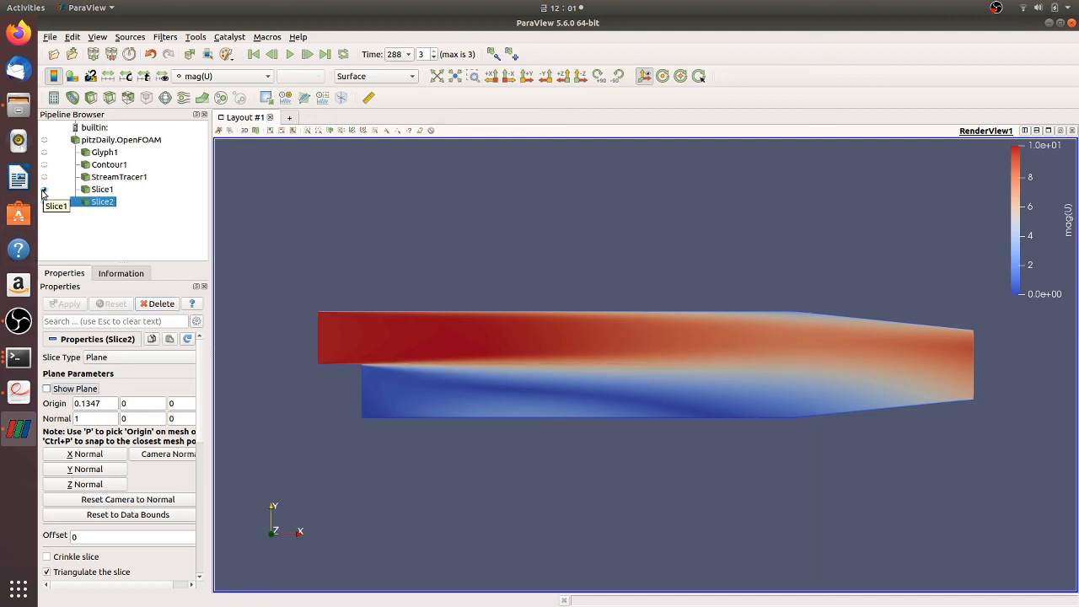
Examine the X-normal slice from an oblique angle, first alone and then together with Slice1
click(44, 191)
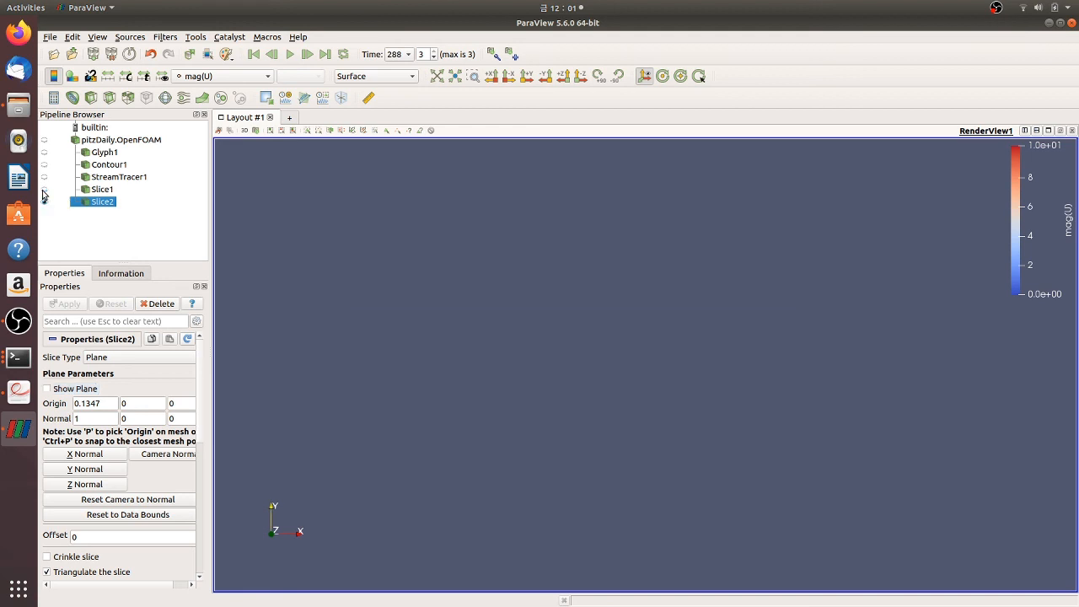
drag(487, 386, 679, 353)
scroll(663, 346, up, 5)
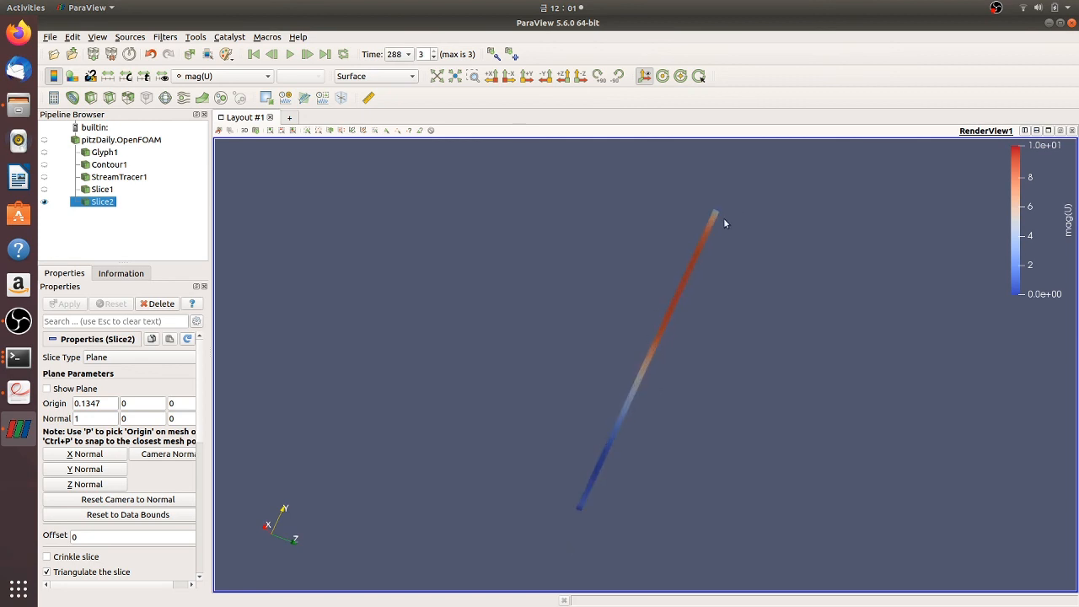
click(44, 189)
scroll(677, 323, up, 3)
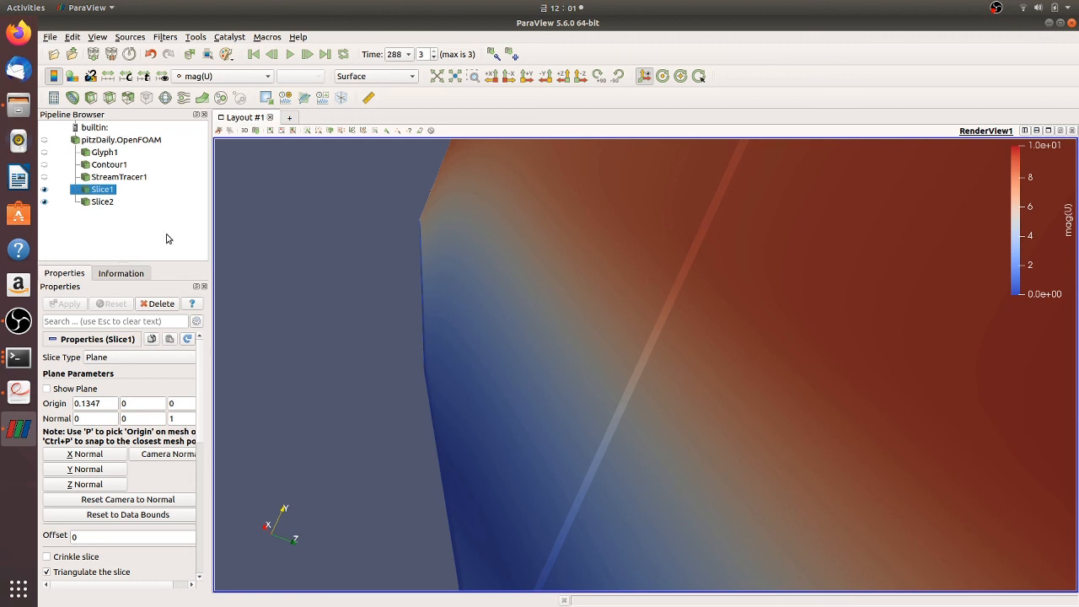
Hide both slices and show the pitzDaily.OpenFOAM dataset again
click(44, 201)
click(45, 189)
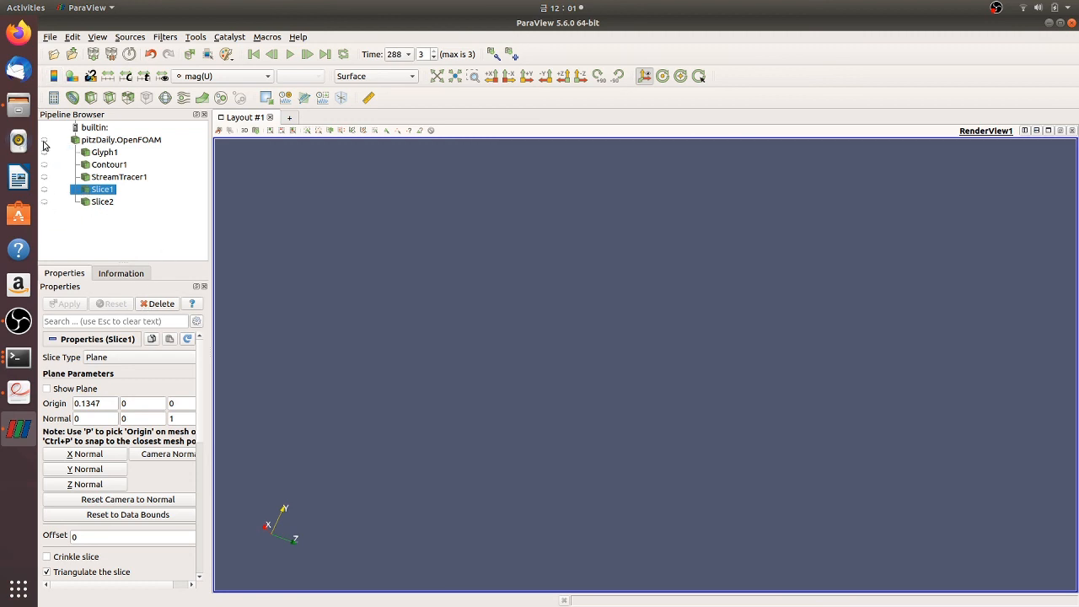
click(44, 139)
click(581, 77)
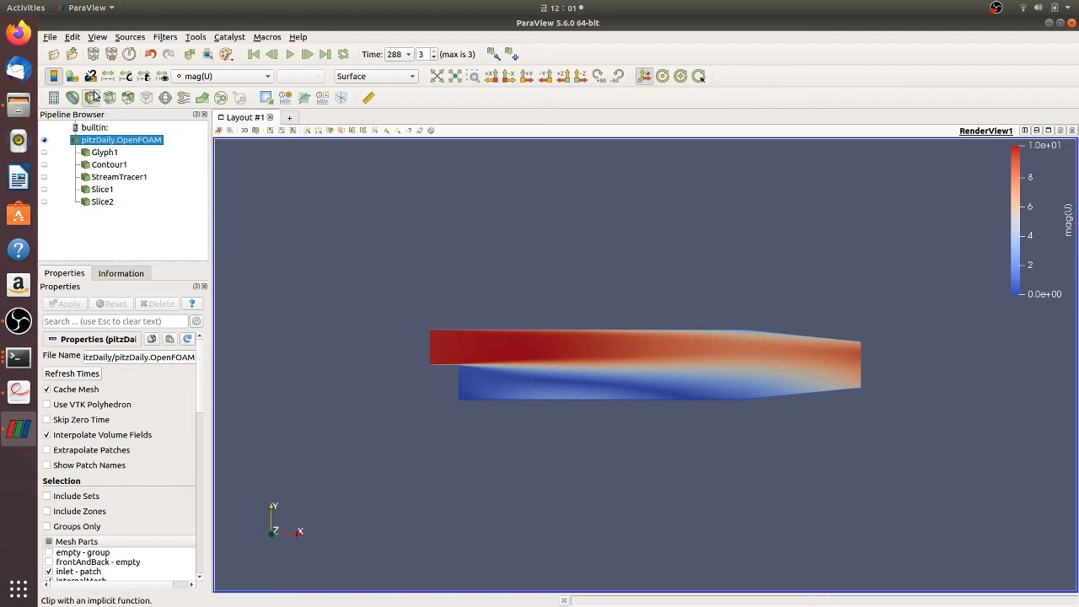
Apply a Clip filter to pitzDaily.OpenFOAM using an X-normal plane
click(93, 97)
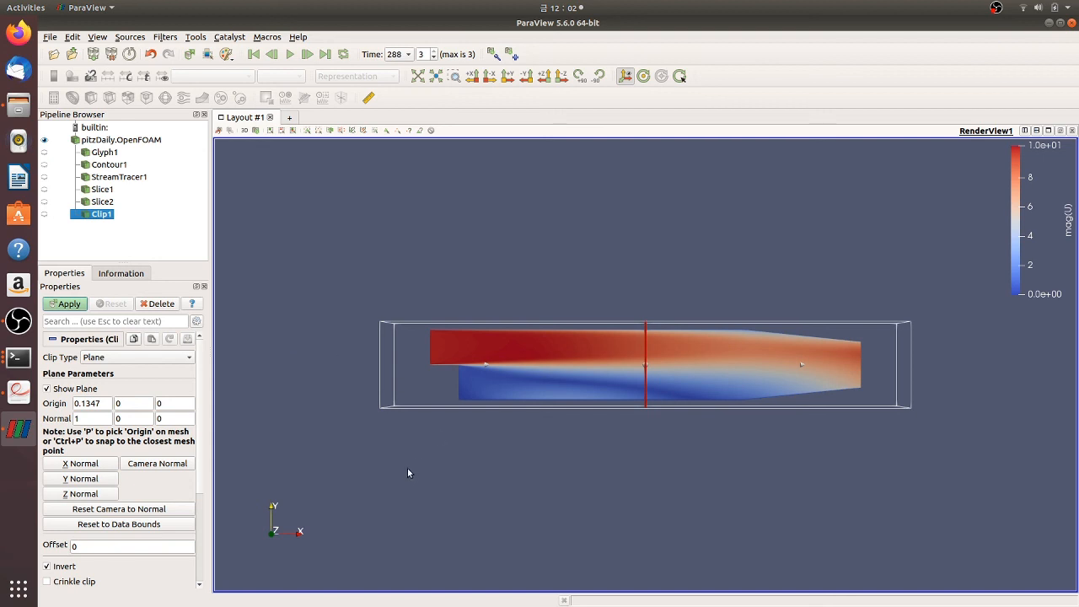
click(81, 466)
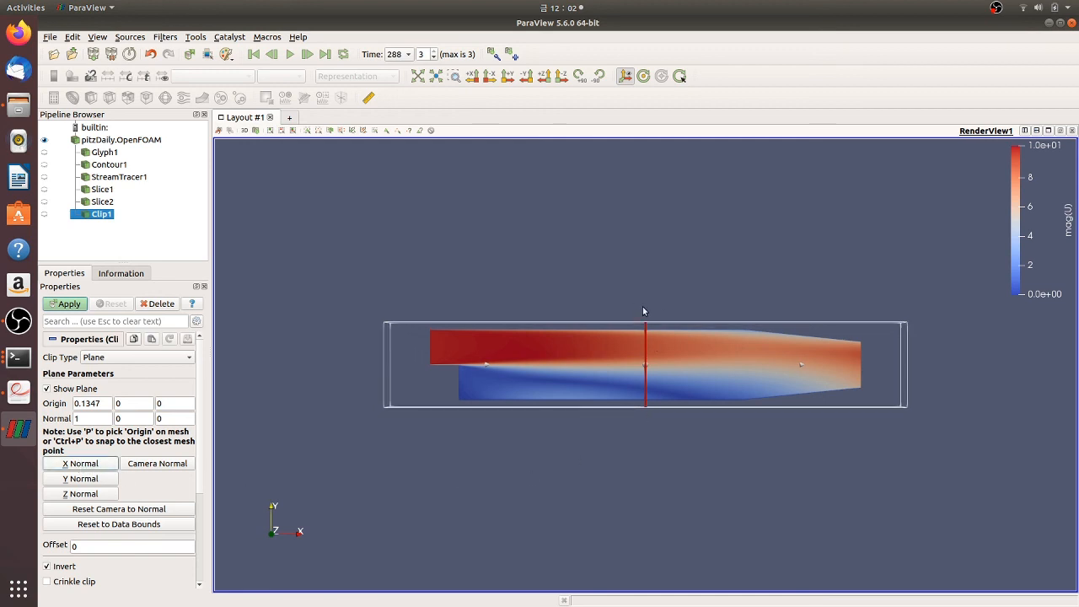
click(70, 309)
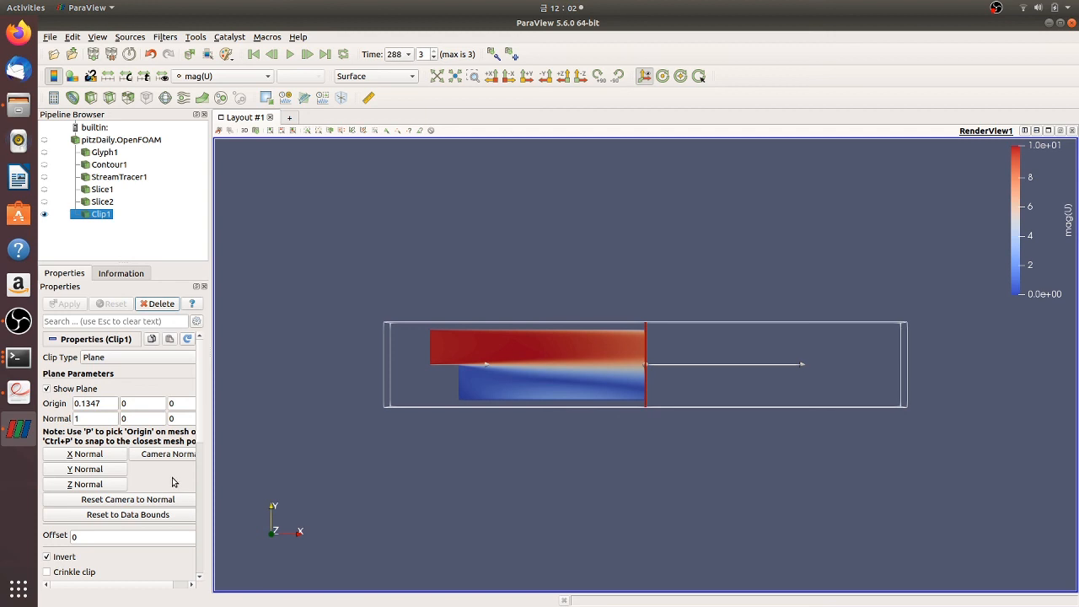
Turn the Invert option of Clip1 off and back on, applying the clip each time
scroll(176, 480, down, 1)
click(62, 526)
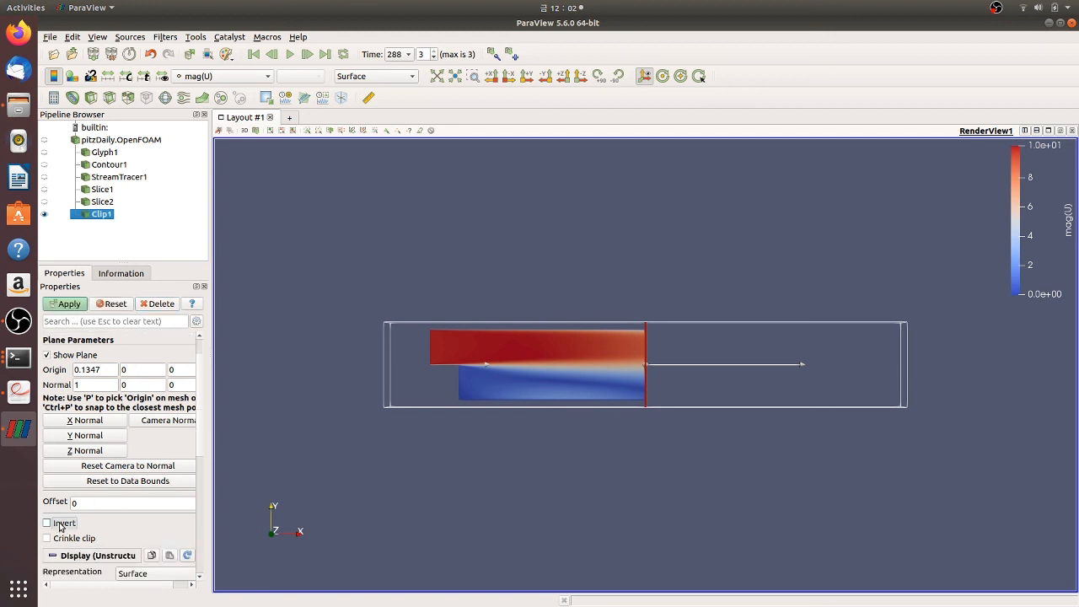
click(68, 304)
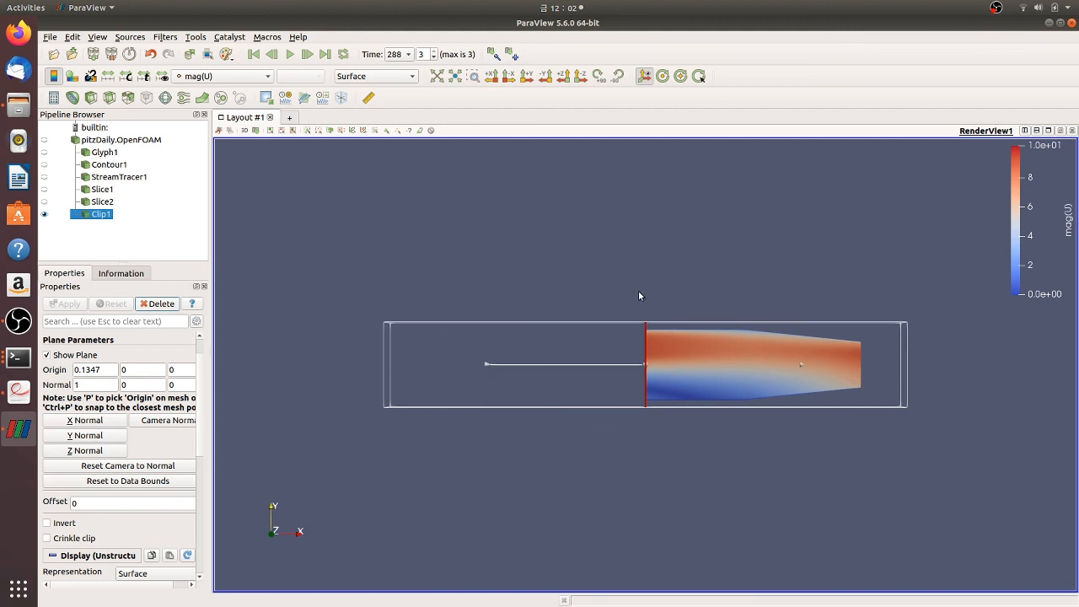
click(63, 524)
click(80, 305)
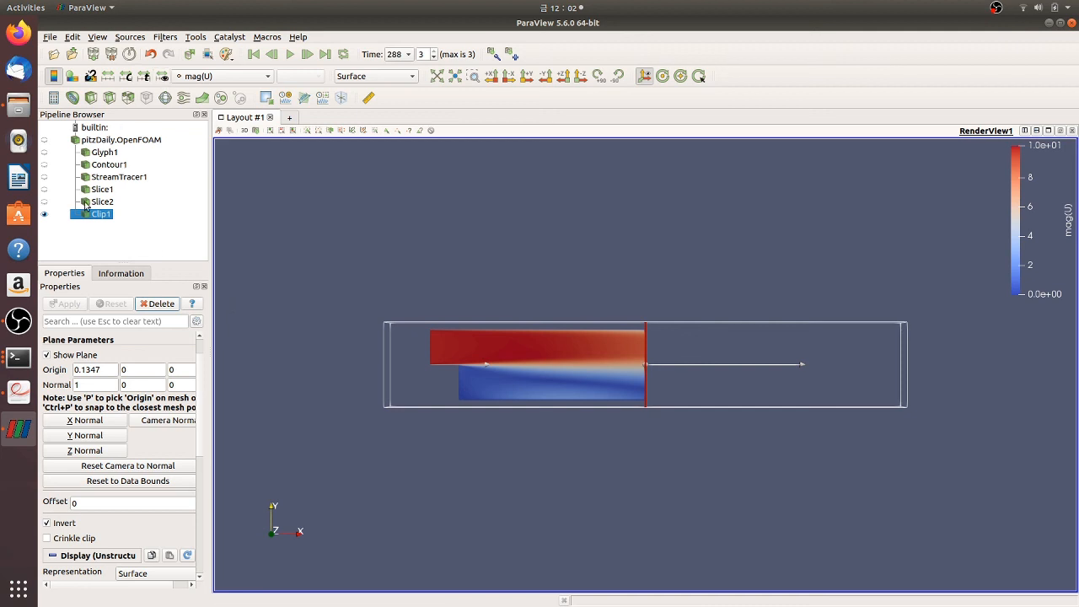
Hide Clip1 and show the full pitzDaily.OpenFOAM dataset
click(44, 216)
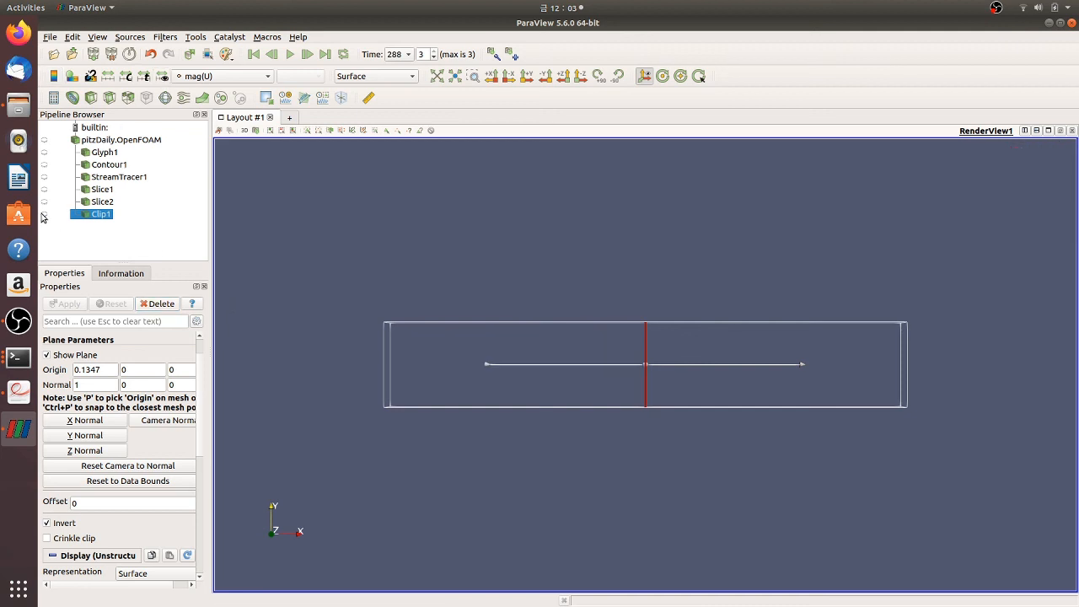
click(45, 142)
click(44, 140)
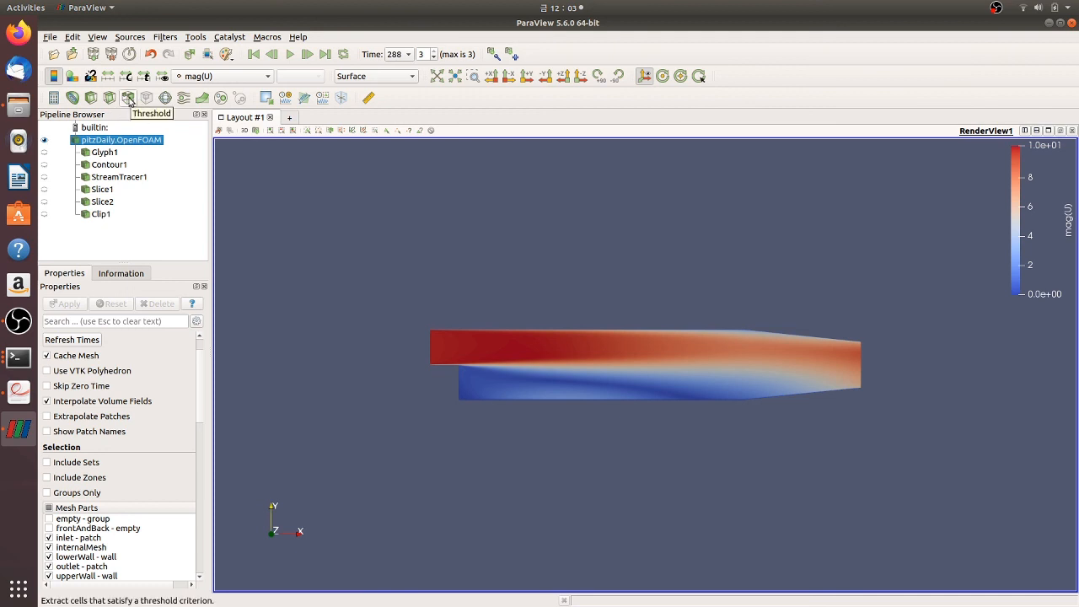
Add a Threshold filter to pitzDaily.OpenFOAM with the p point field as its scalars
click(129, 99)
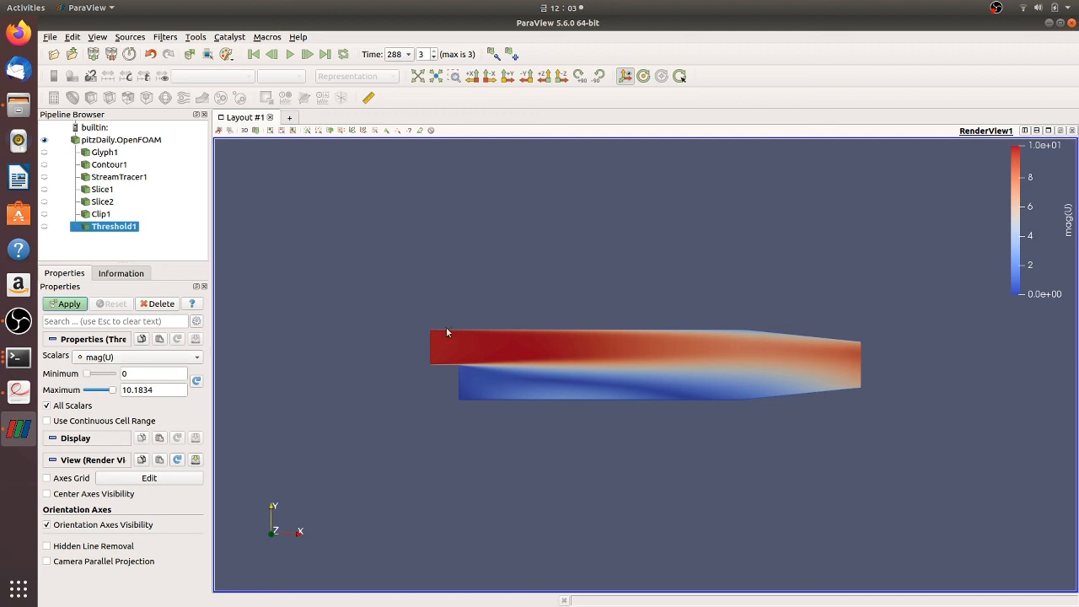
click(99, 359)
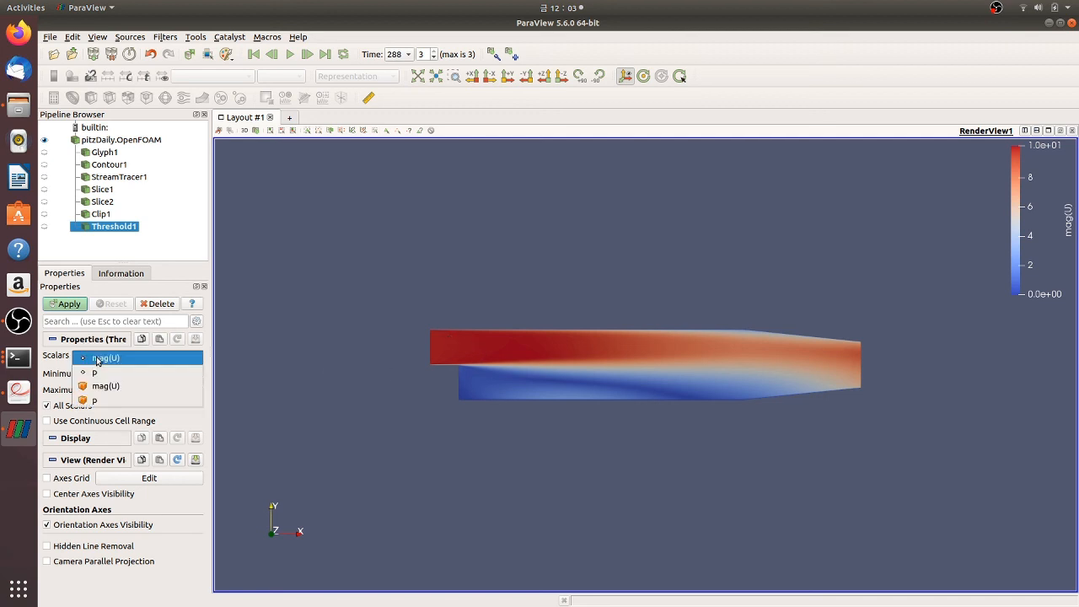
click(109, 373)
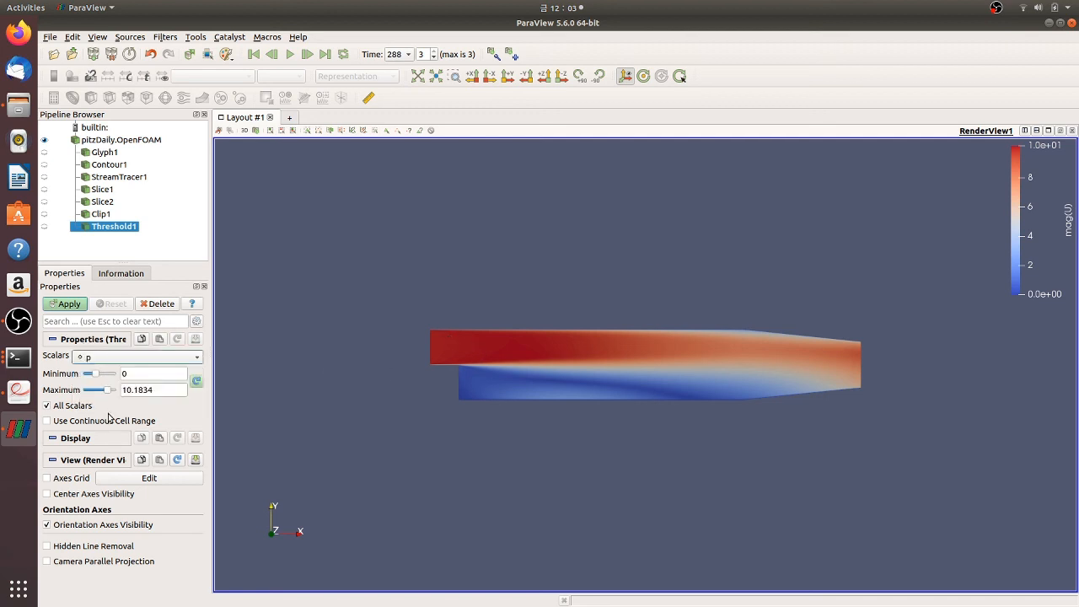
Color pitzDaily.OpenFOAM by the p point field
click(124, 142)
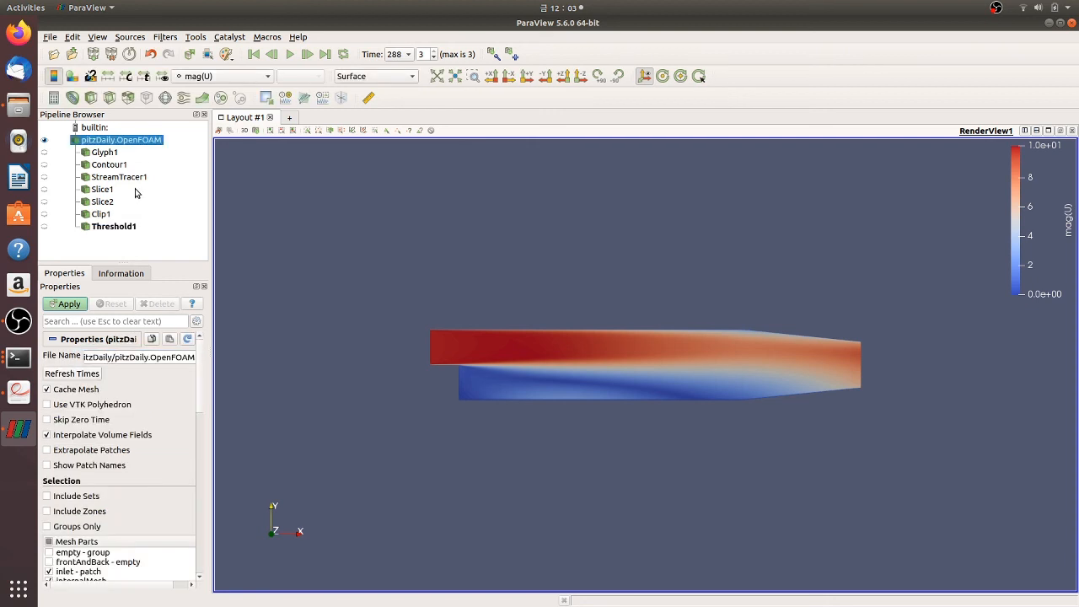
click(211, 77)
click(210, 91)
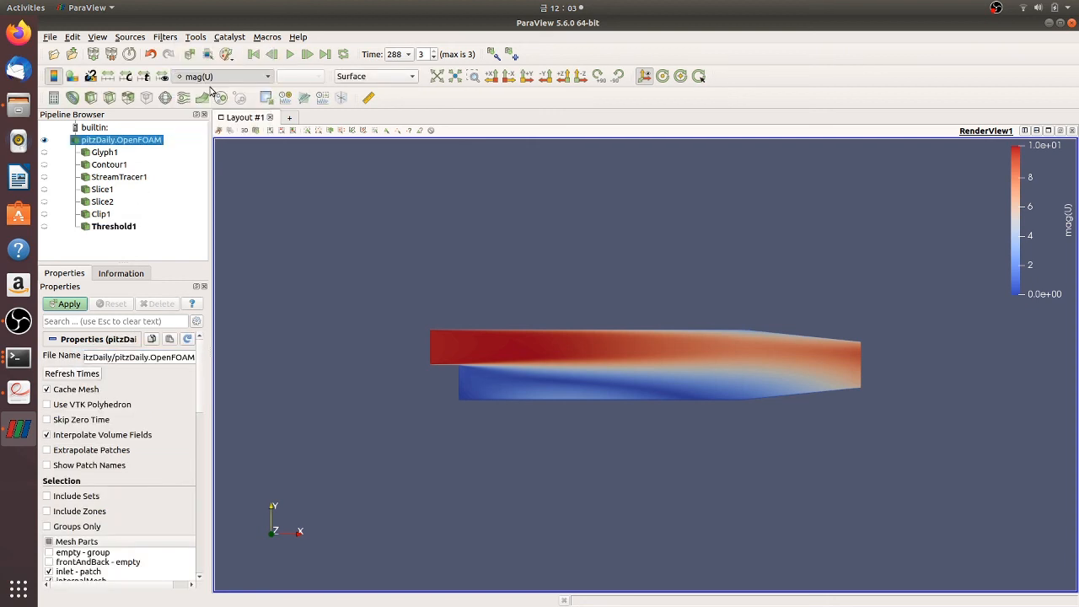
Set the pressure range of Threshold1 to a minimum of about 6.756 and a maximum of 14.6612, and apply it
click(118, 227)
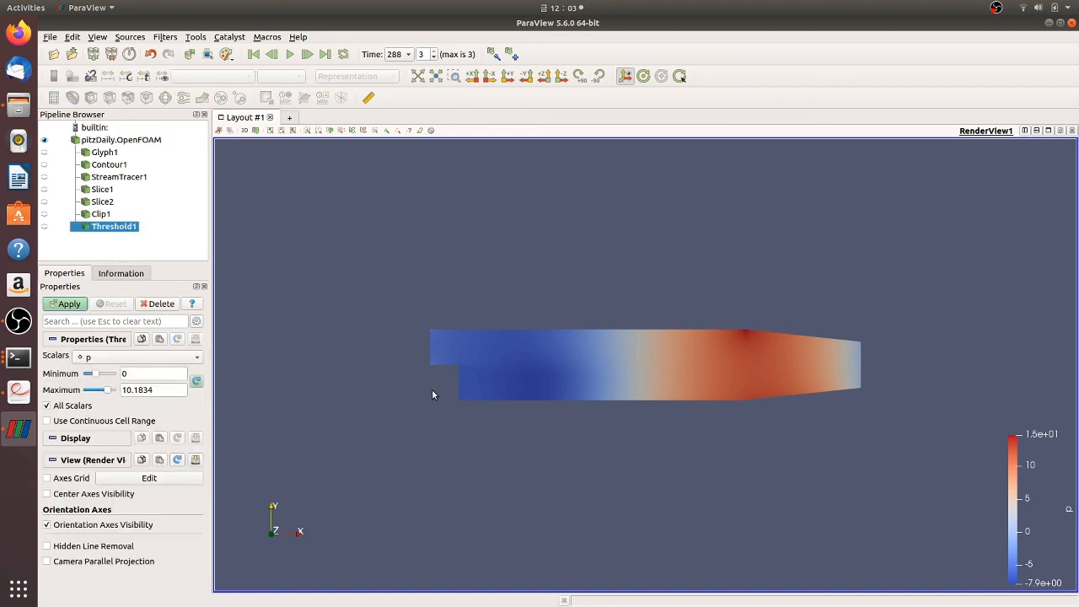
drag(108, 390, 118, 391)
drag(96, 377, 73, 376)
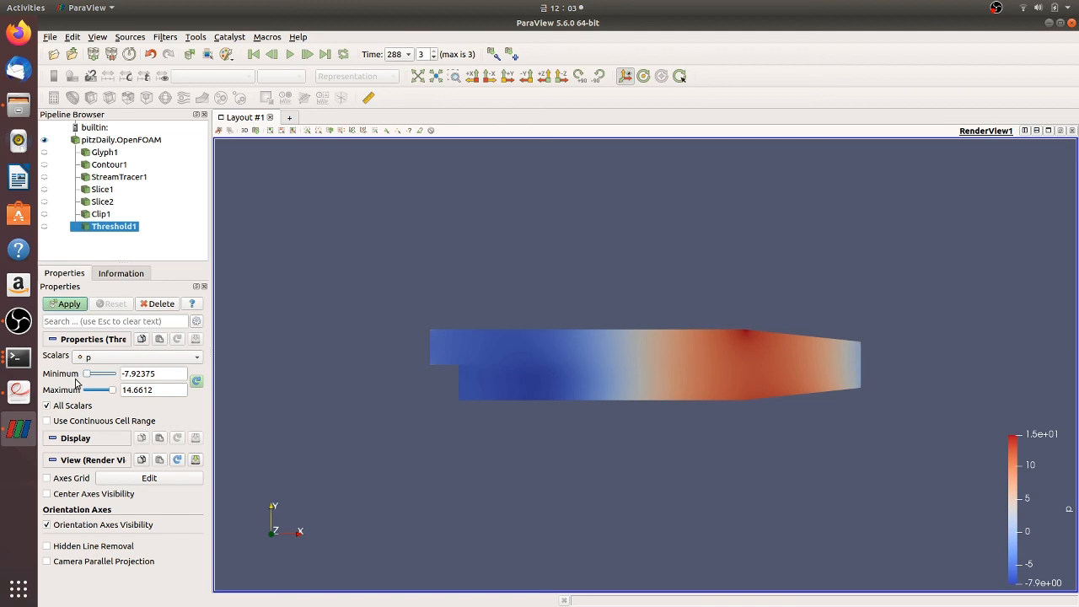
drag(85, 376, 101, 377)
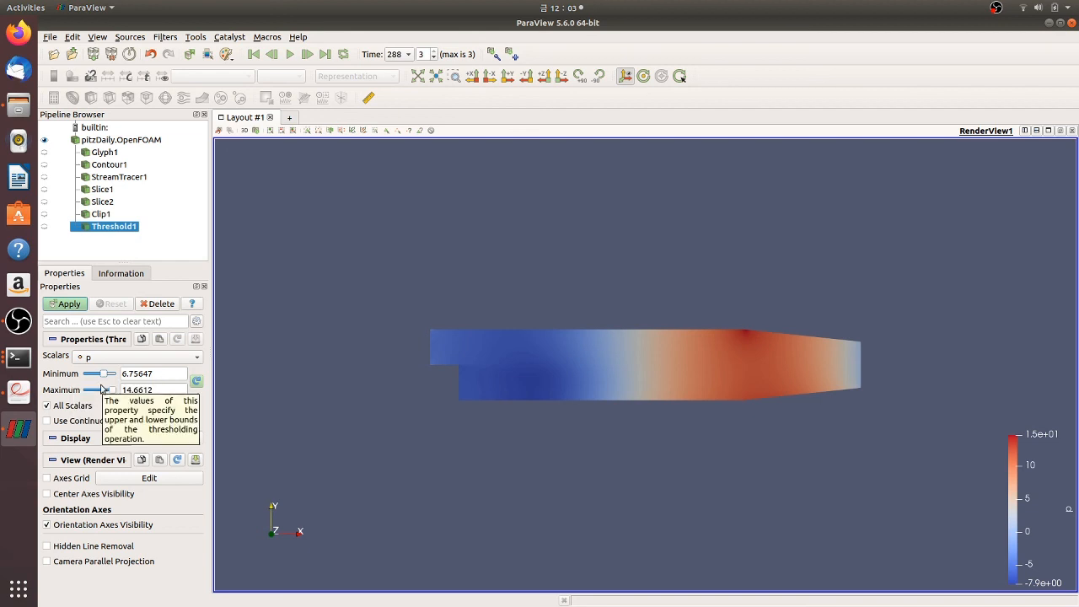
click(65, 305)
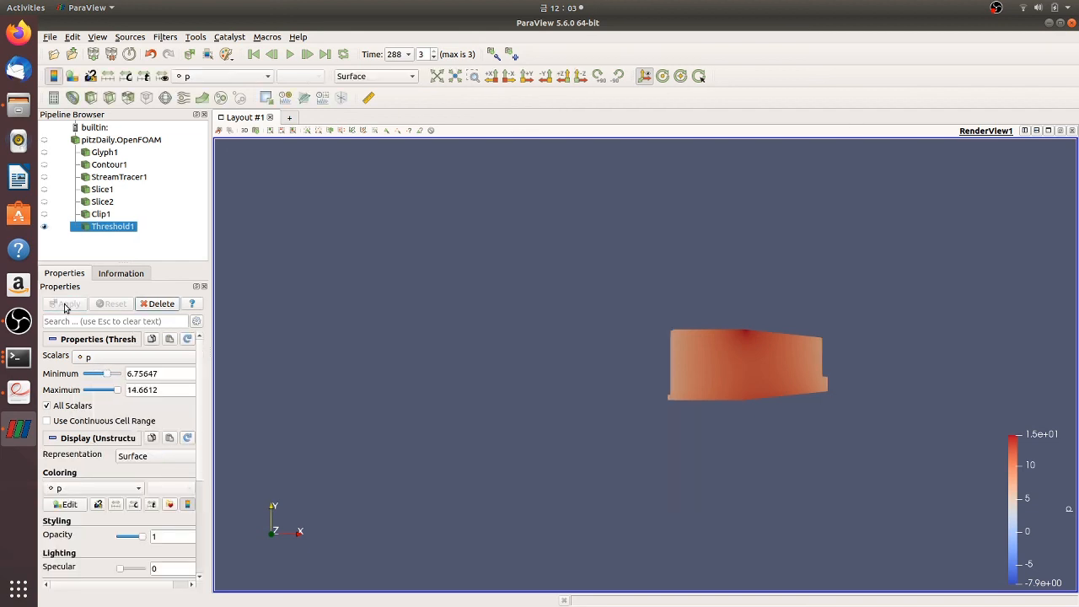